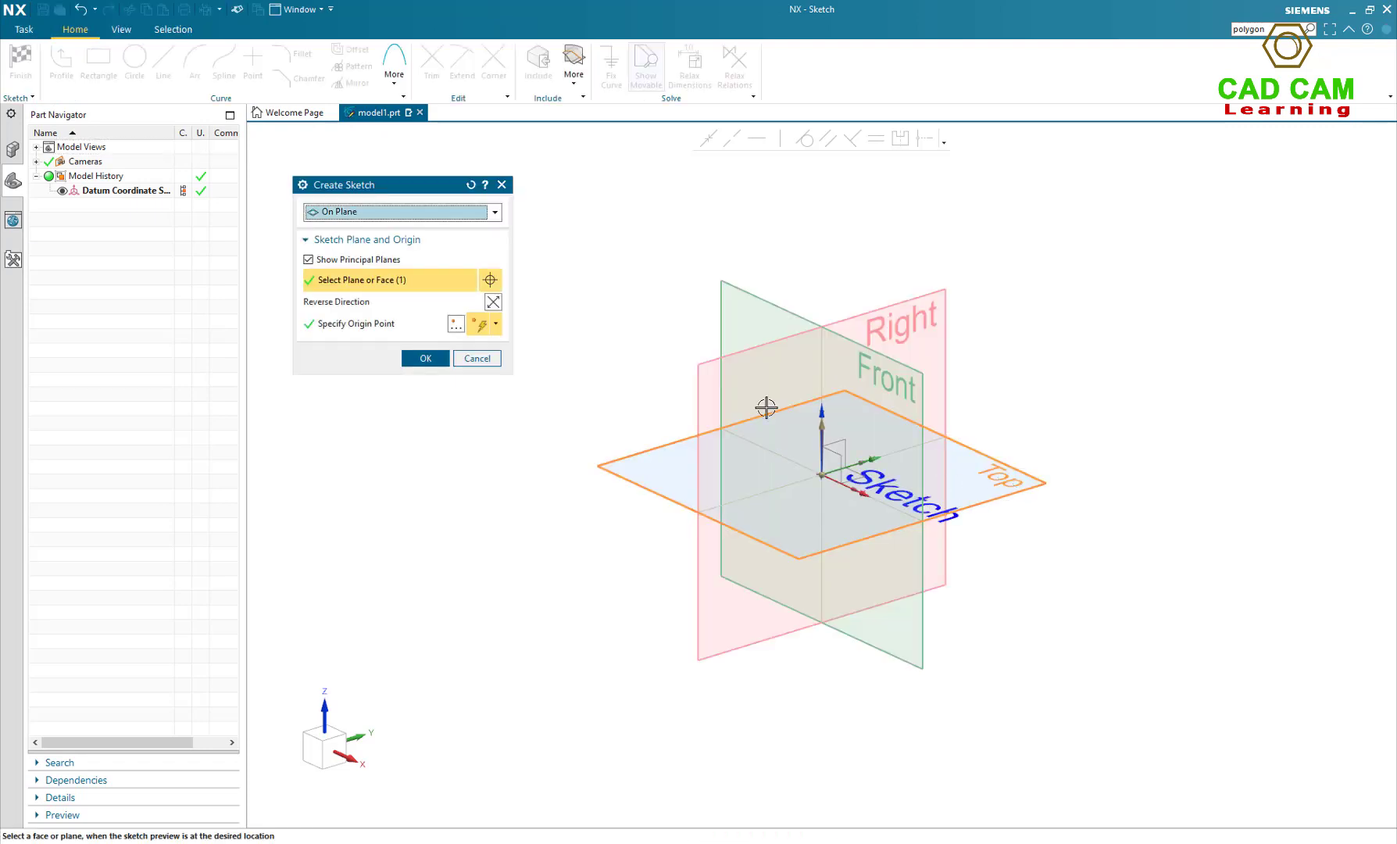
- Create a sketch on the Top plane and start a polygon with 6 sides
{"action": "left_click", "coordinate": [426, 358]}
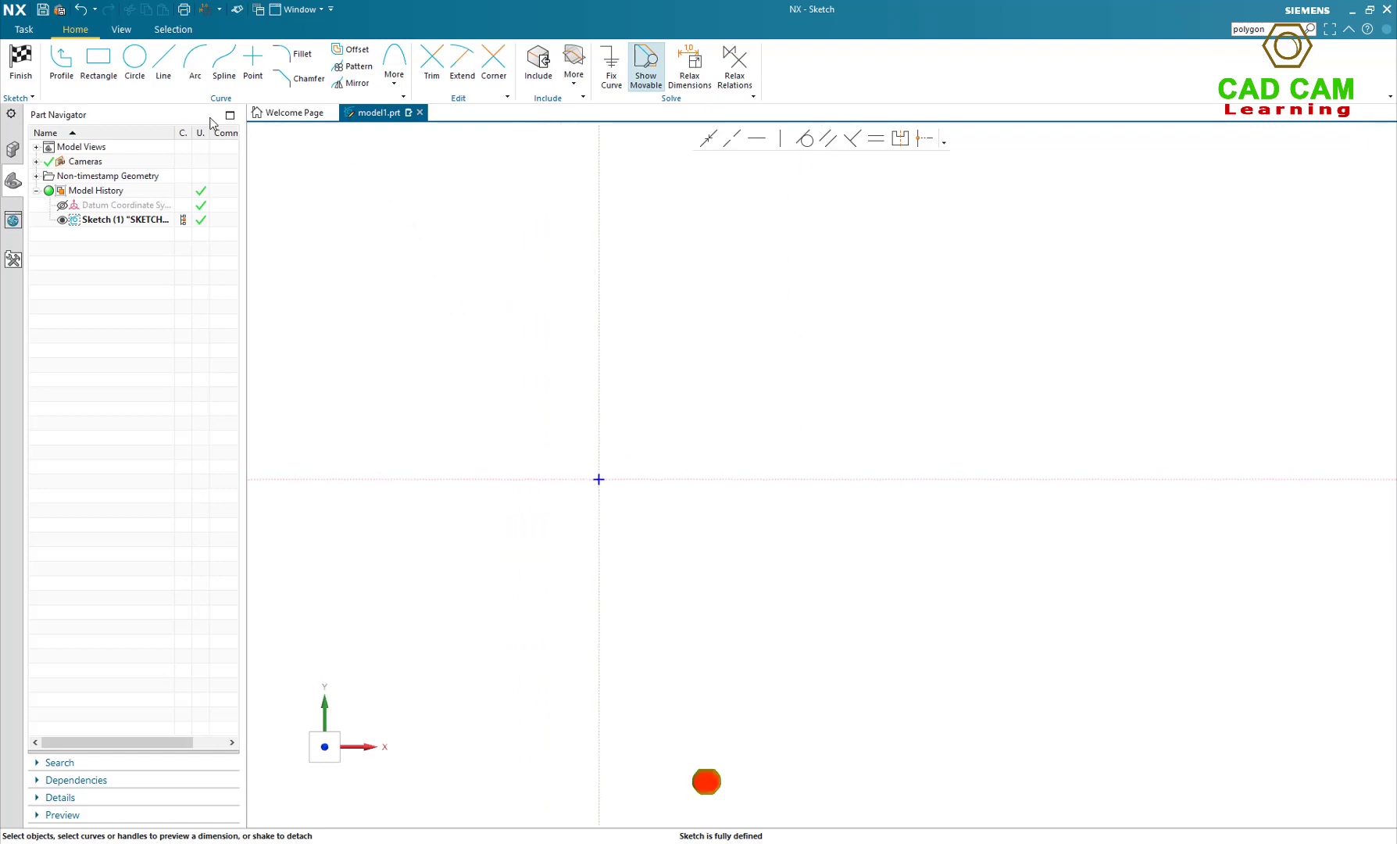
{"action": "left_click", "coordinate": [395, 69]}
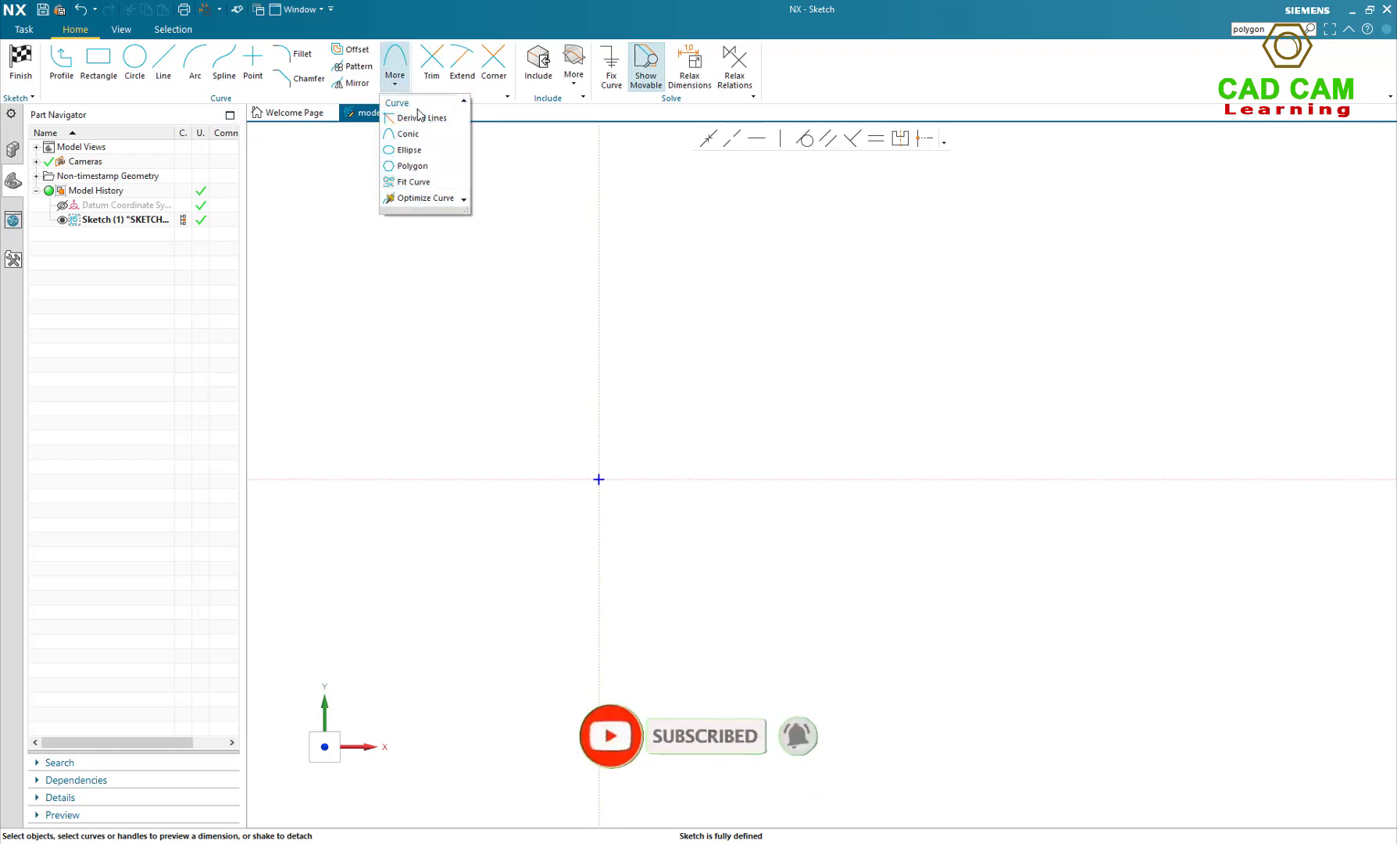
{"action": "left_click", "coordinate": [415, 168]}
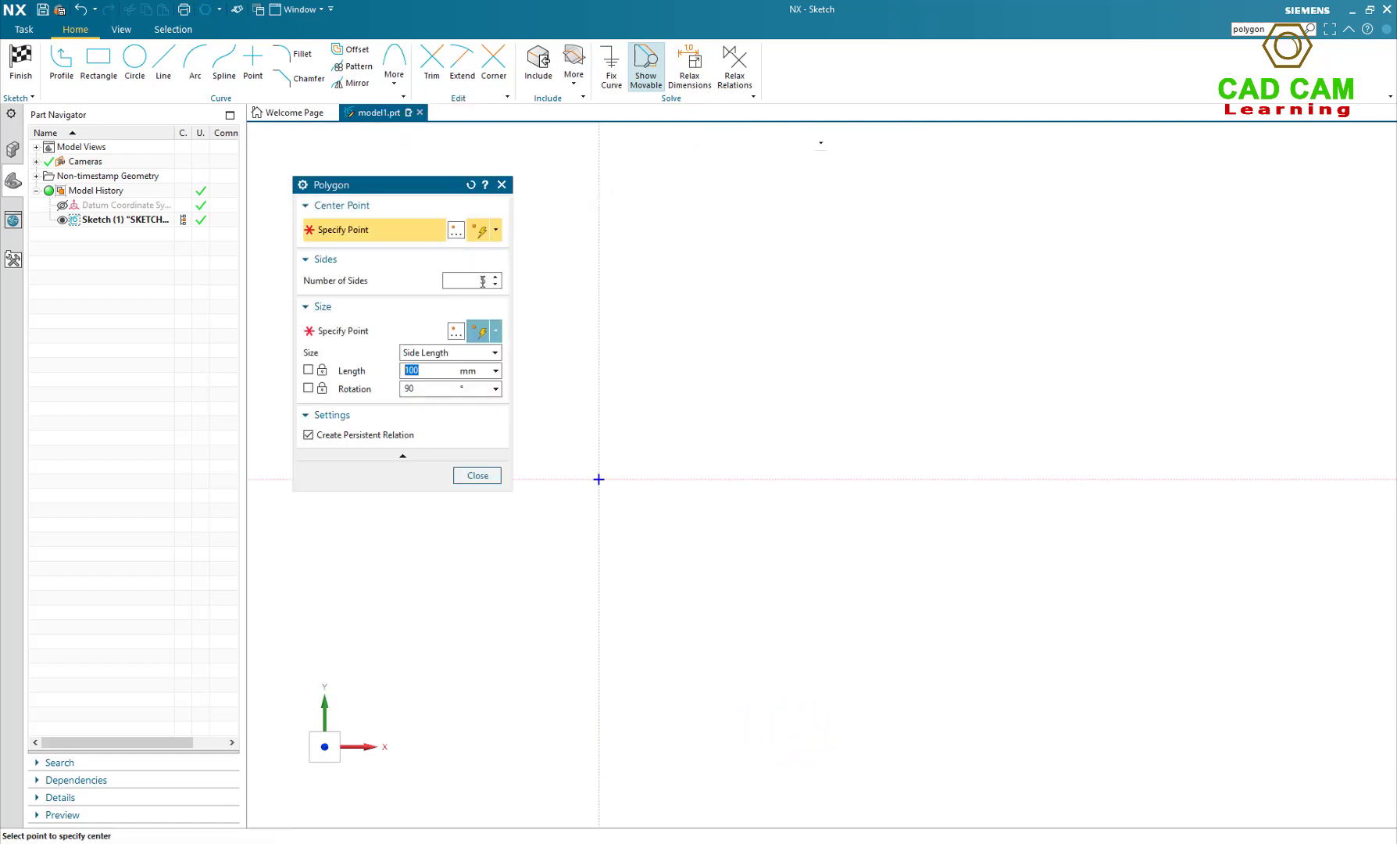
{"action": "key", "text": "Down"}
{"action": "left_click", "coordinate": [457, 331]}
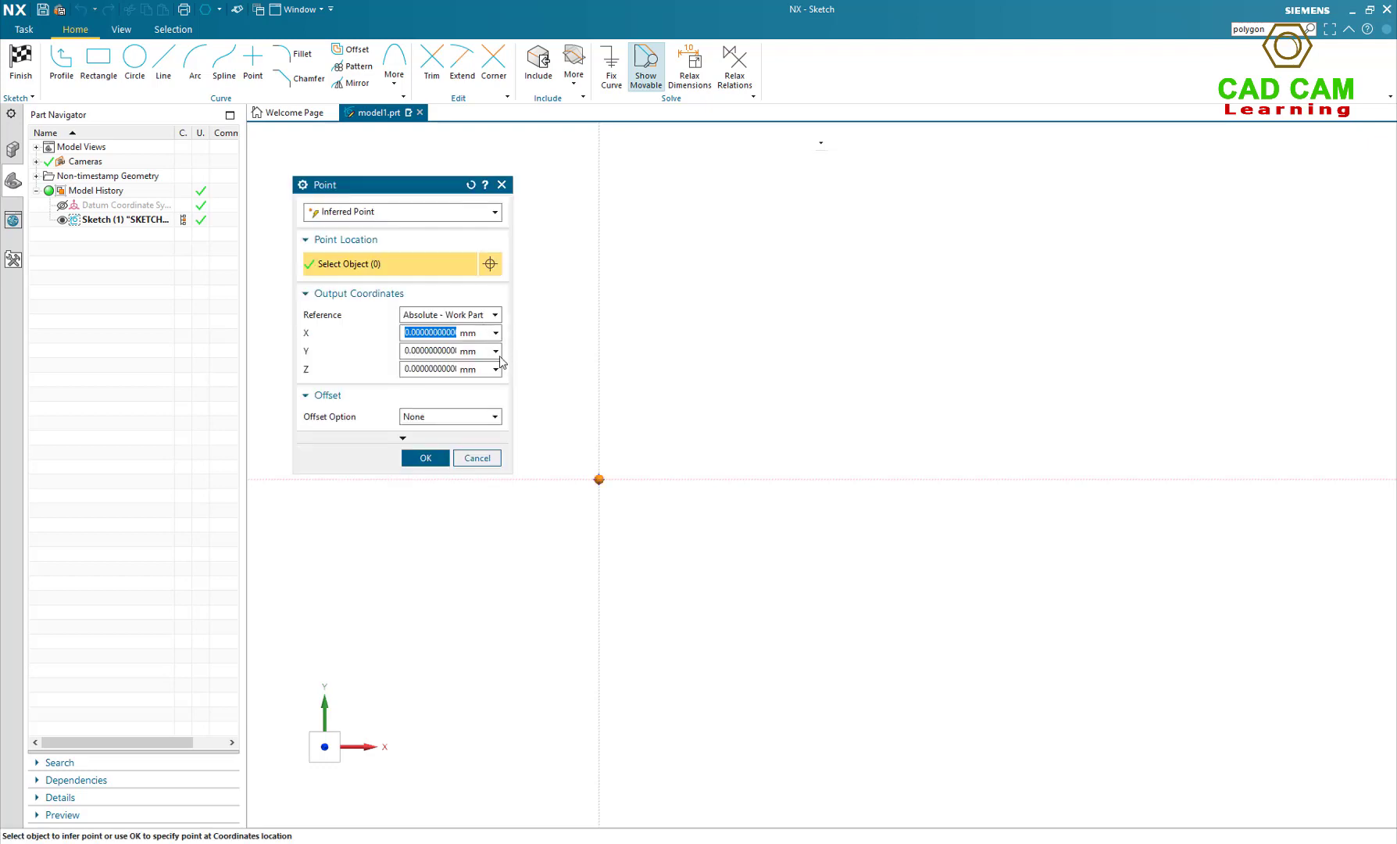
{"action": "left_click", "coordinate": [485, 214]}
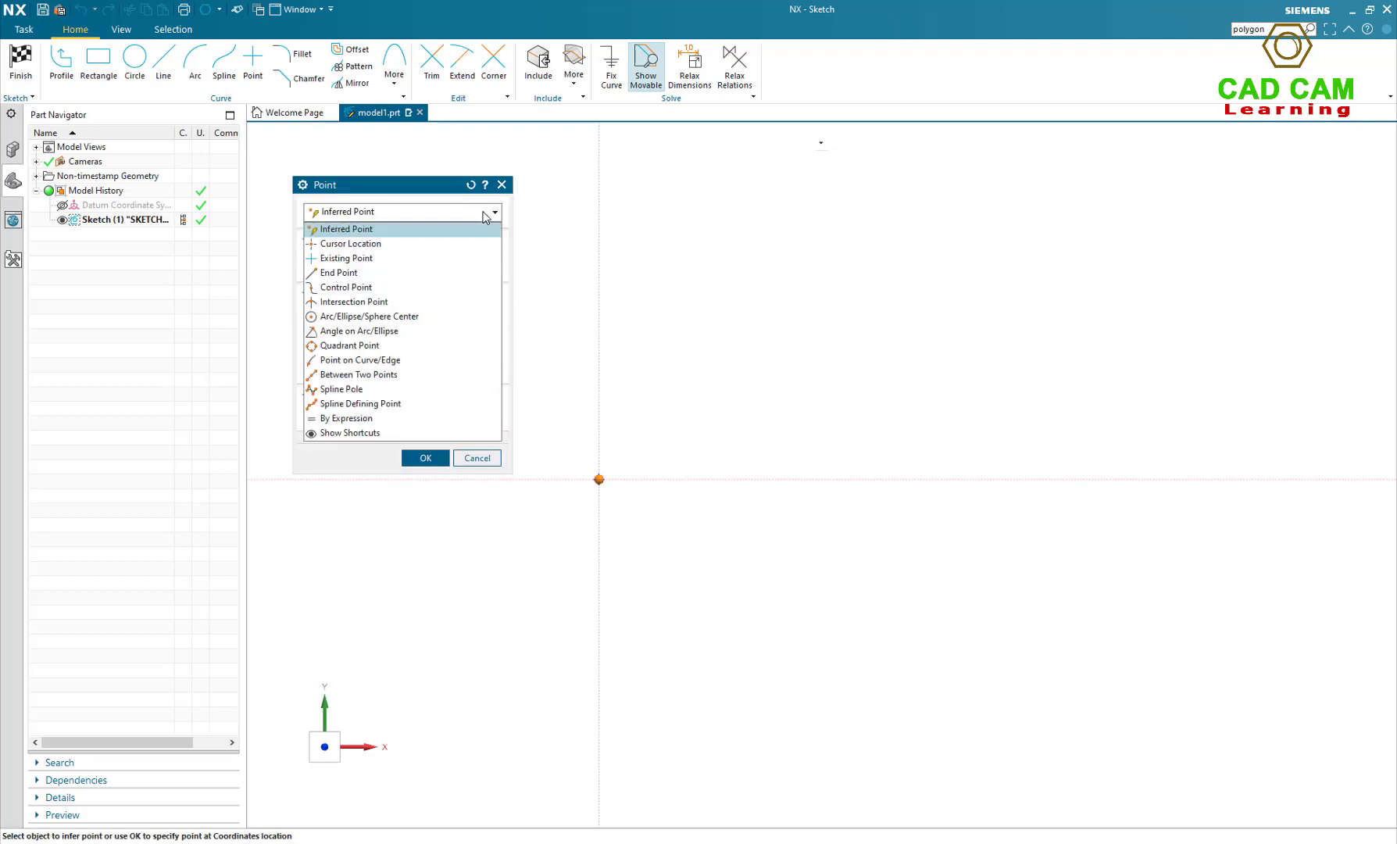
{"action": "left_click", "coordinate": [485, 226]}
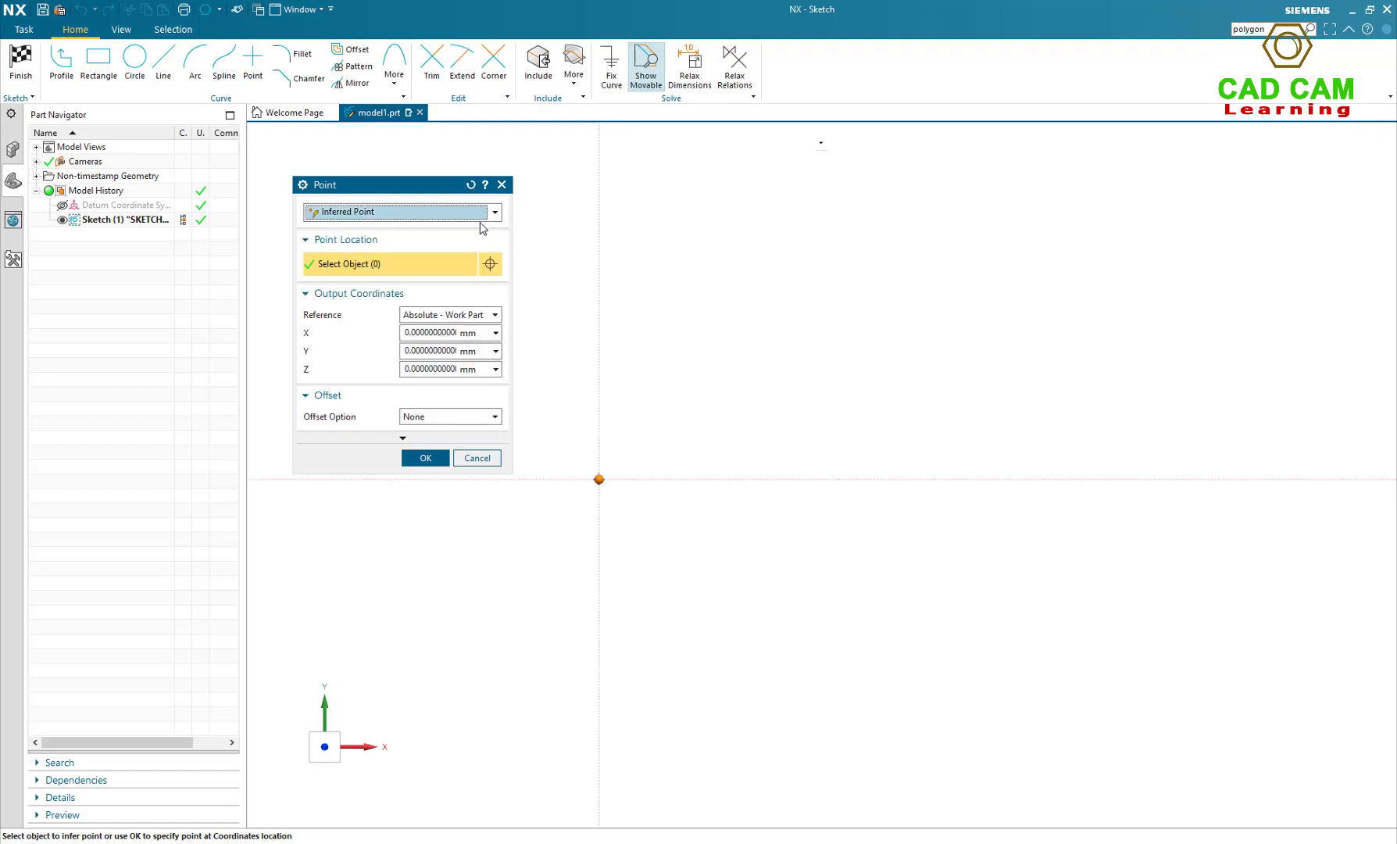
{"action": "left_click", "coordinate": [477, 458]}
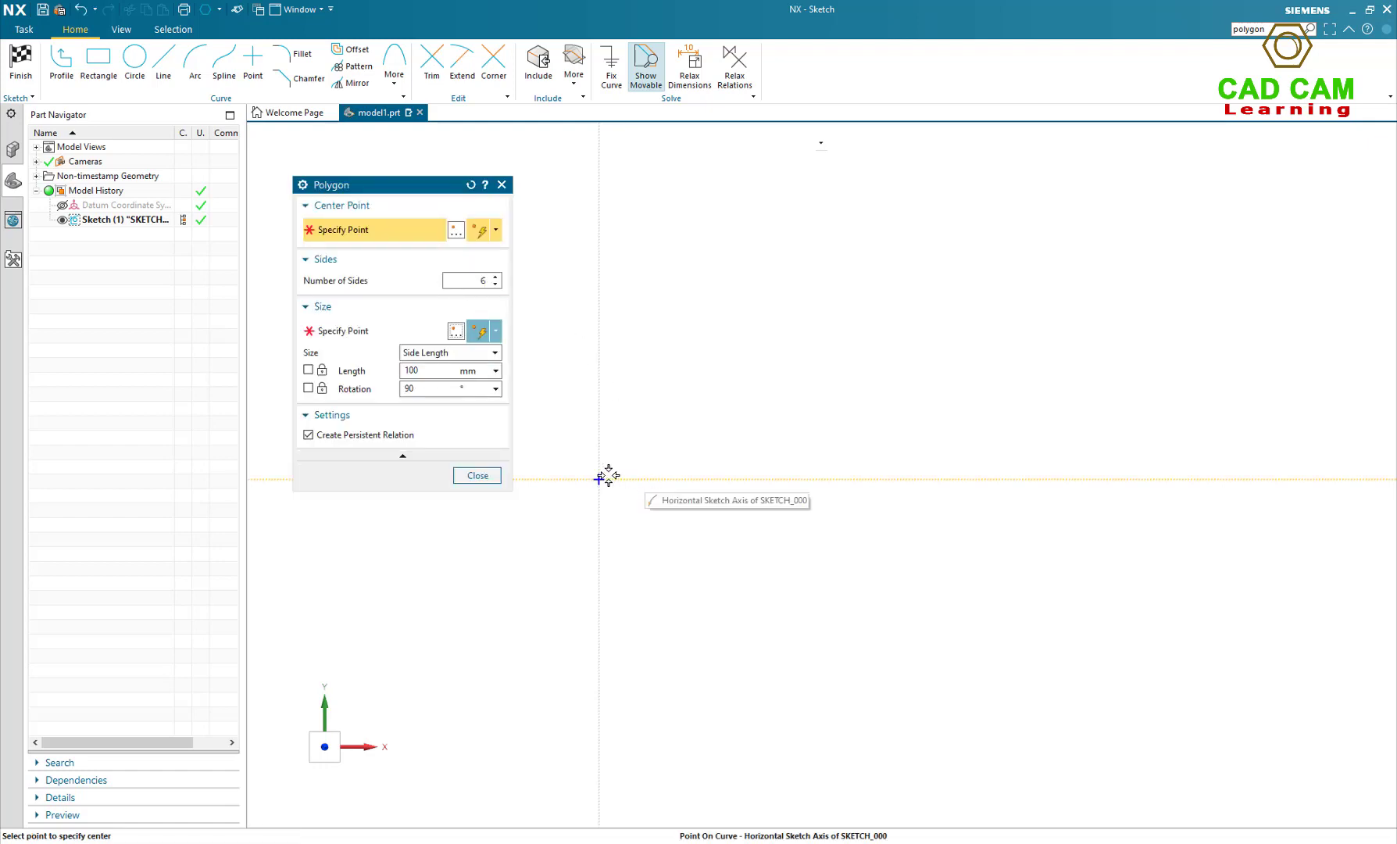
- Draw the hexagon centred on the sketch origin, sized by an inscribed radius of 100 mm with 90° rotation
{"action": "left_click", "coordinate": [481, 353]}
{"action": "left_click", "coordinate": [476, 368]}
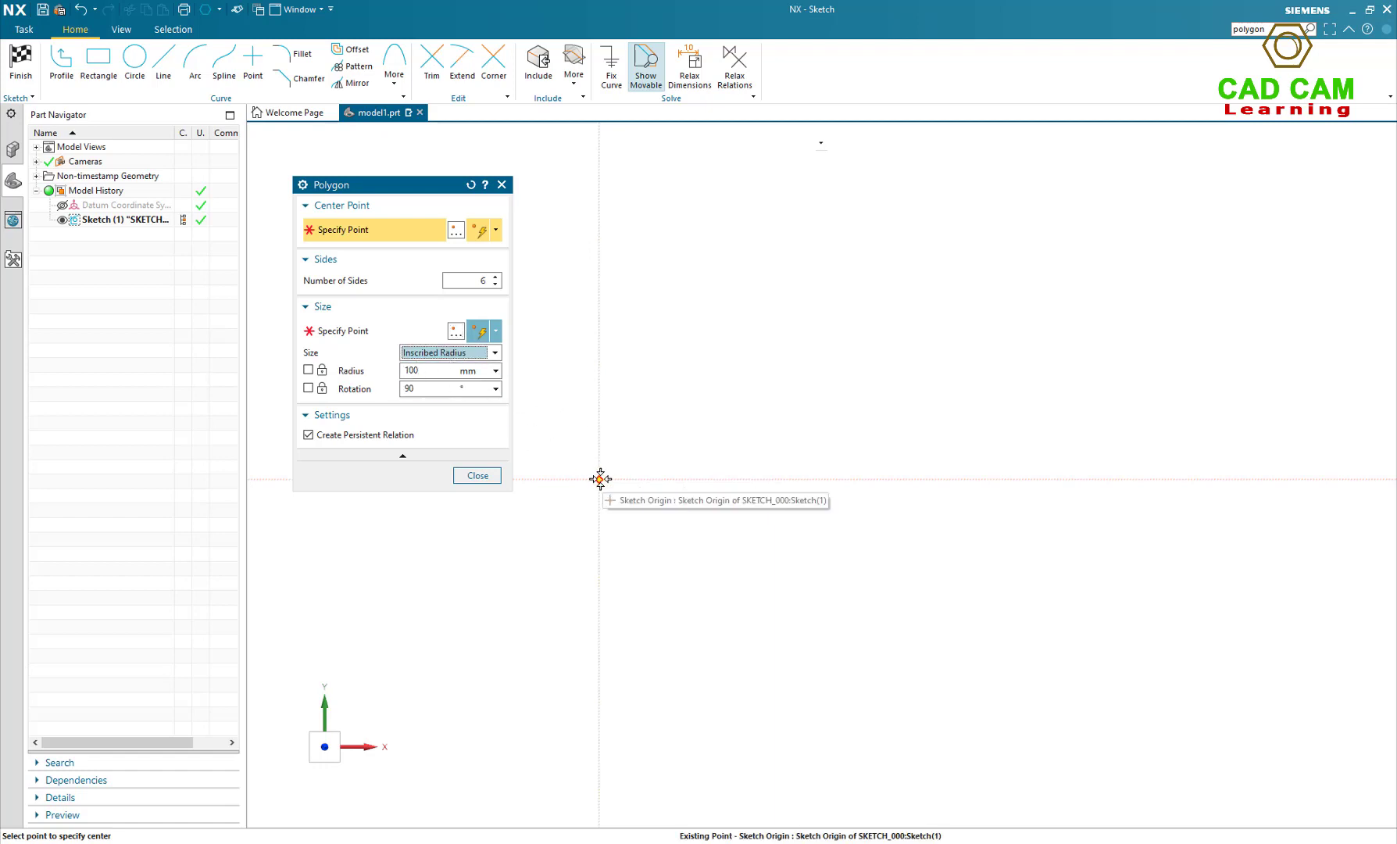
{"action": "left_click", "coordinate": [600, 479]}
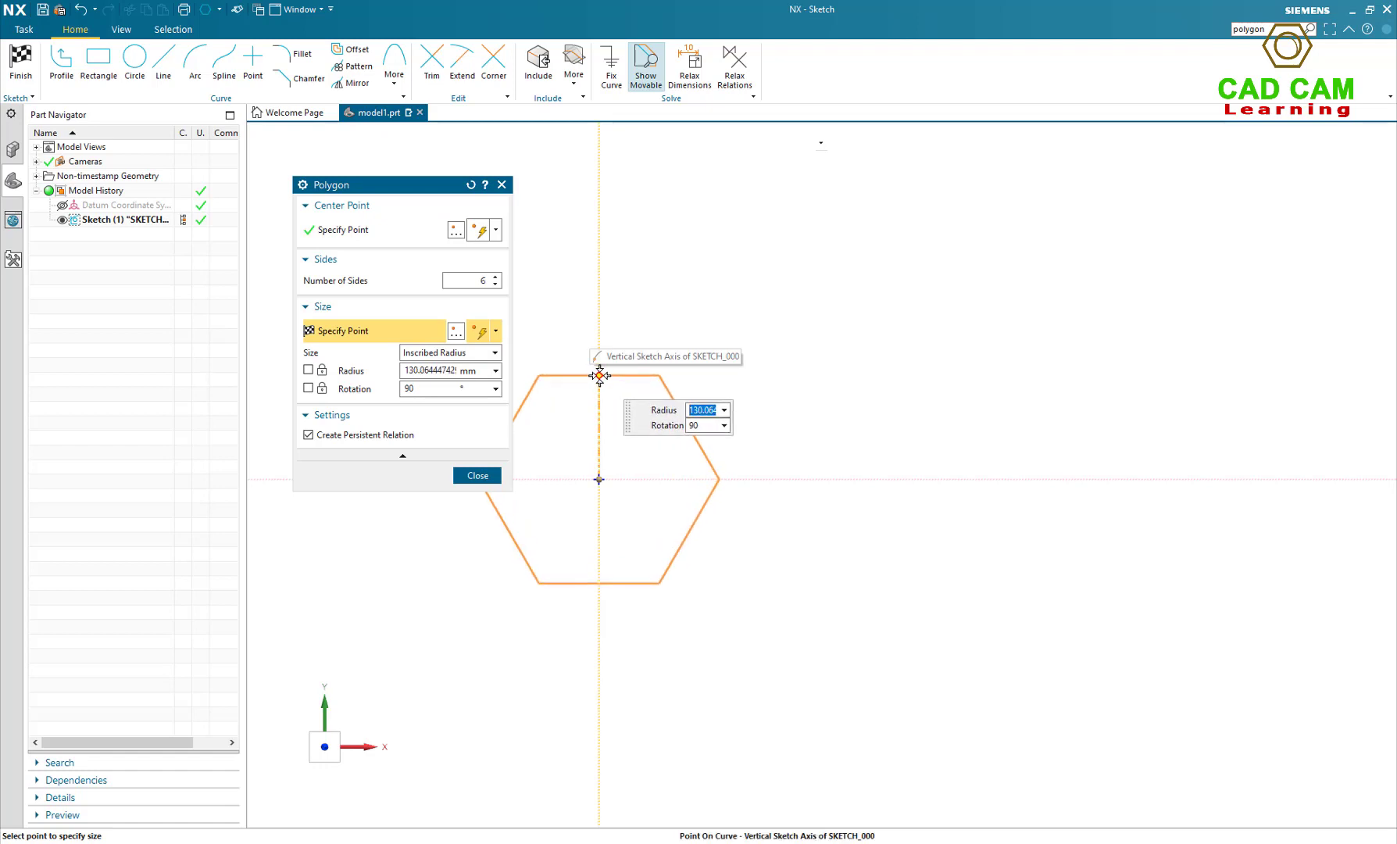
{"action": "type", "text": "100"}
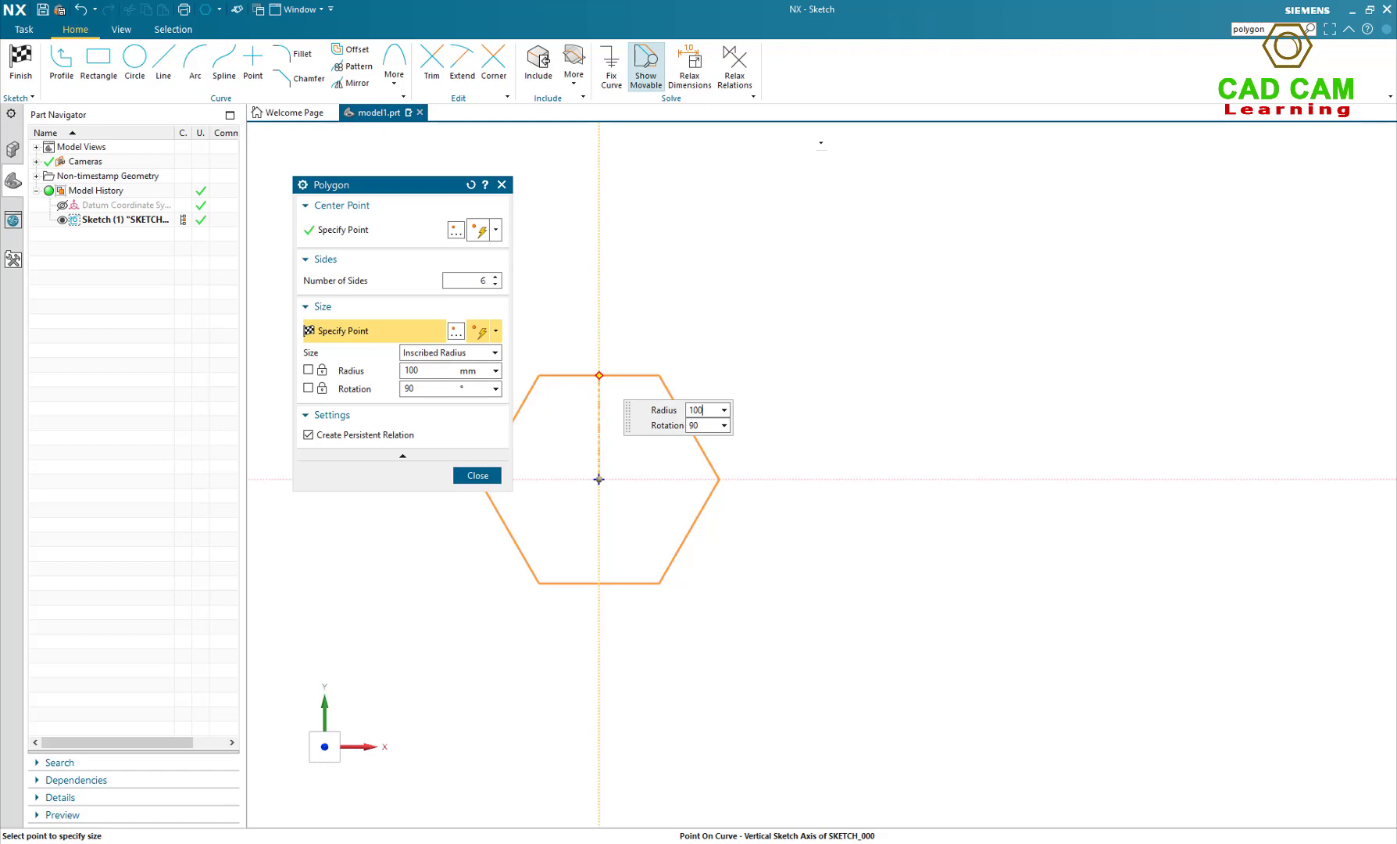
{"action": "key", "text": "Tab"}
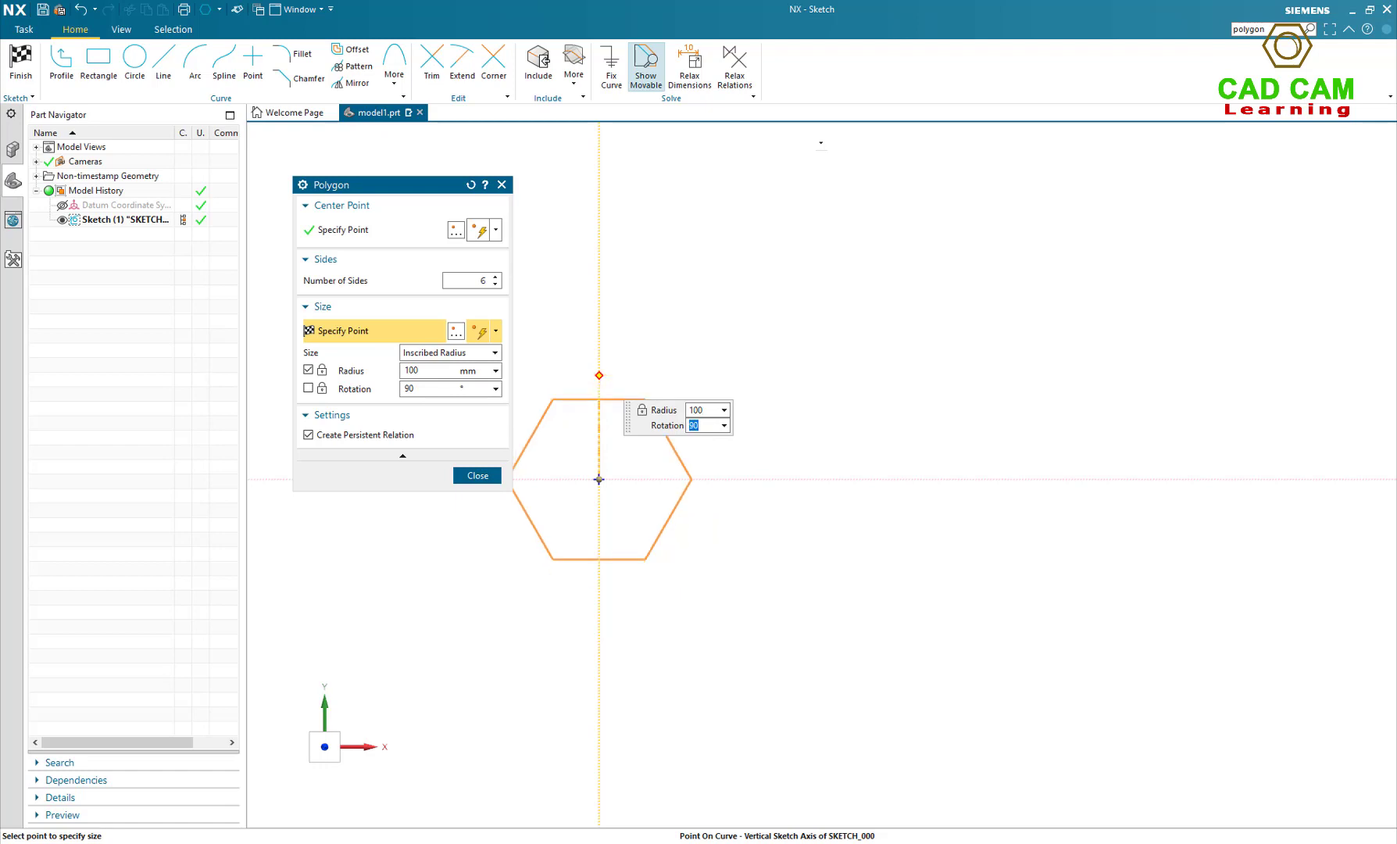
{"action": "key", "text": "Return"}
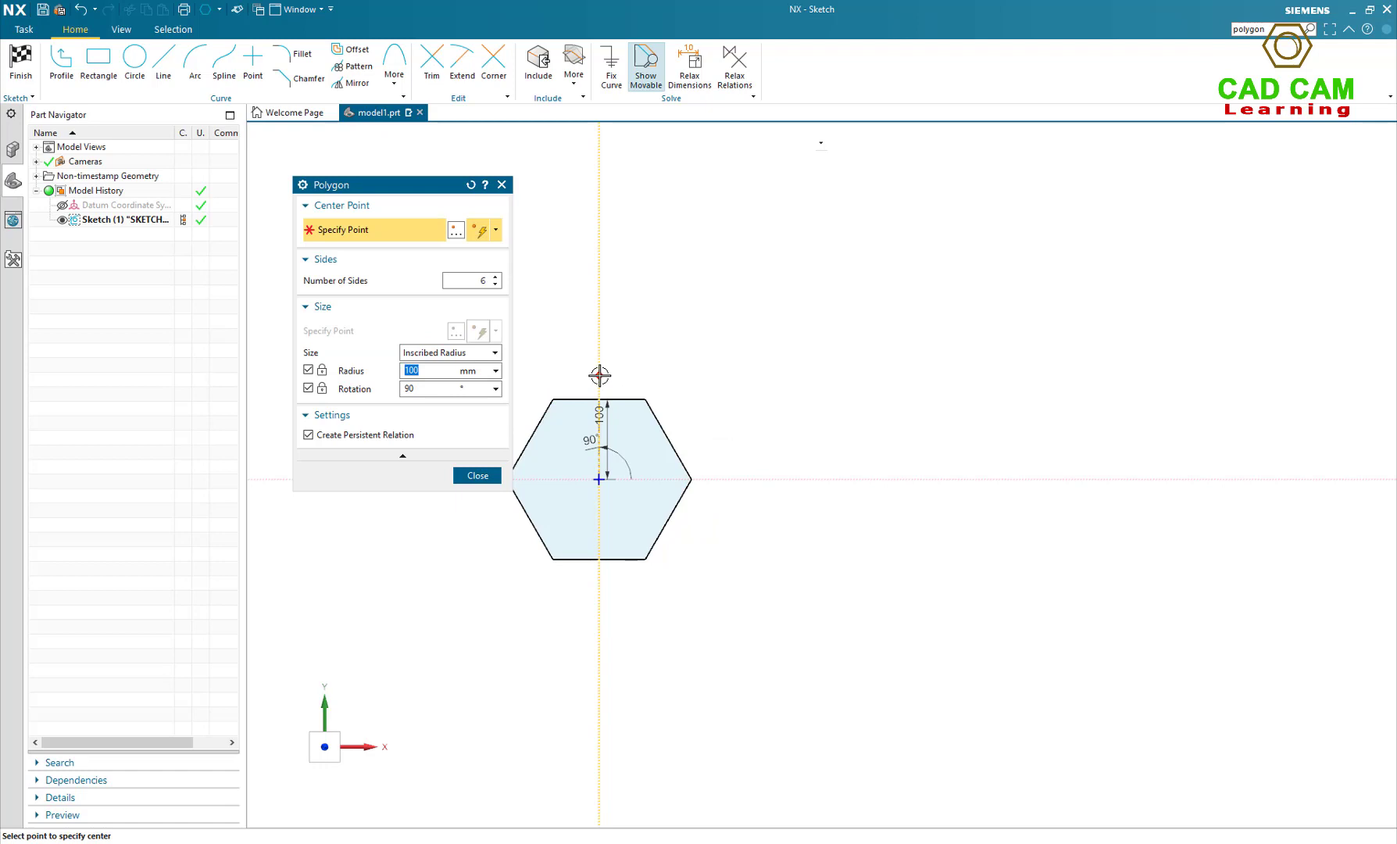
{"action": "scroll", "coordinate": [867, 491], "scroll_direction": "up", "scroll_amount": 1}
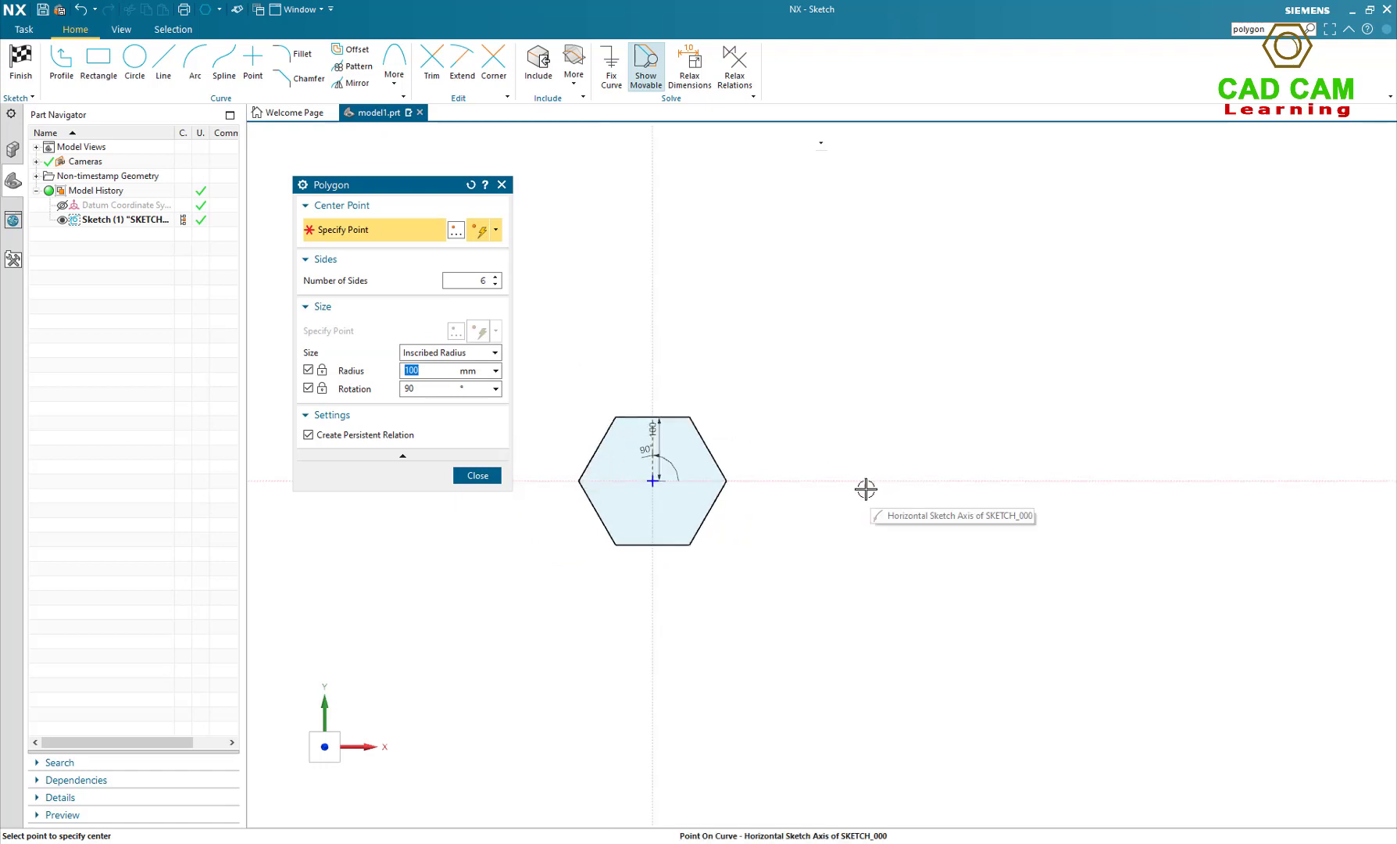
- Draw a second hexagon centred on the horizontal axis beside the first, with a circumscribed radius of 100 mm and 0° rotation
{"action": "left_click_drag", "start_coordinate": [436, 195], "coordinate": [234, 261]}
{"action": "scroll", "coordinate": [730, 511], "scroll_direction": "down", "scroll_amount": 2}
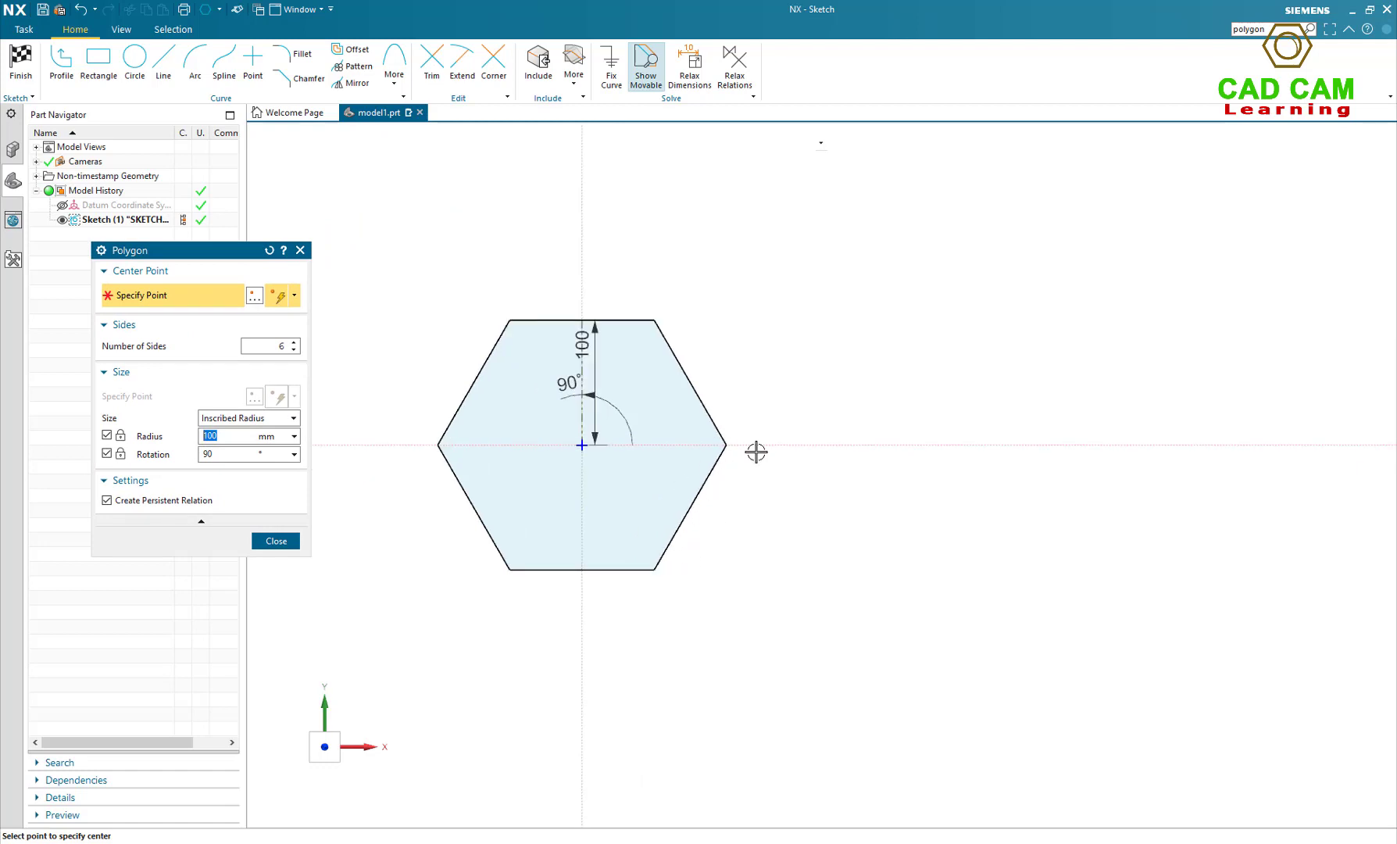
{"action": "scroll", "coordinate": [814, 440], "scroll_direction": "up", "scroll_amount": 1}
{"action": "scroll", "coordinate": [692, 446], "scroll_direction": "down", "scroll_amount": 1}
{"action": "scroll", "coordinate": [376, 443], "scroll_direction": "up", "scroll_amount": 1}
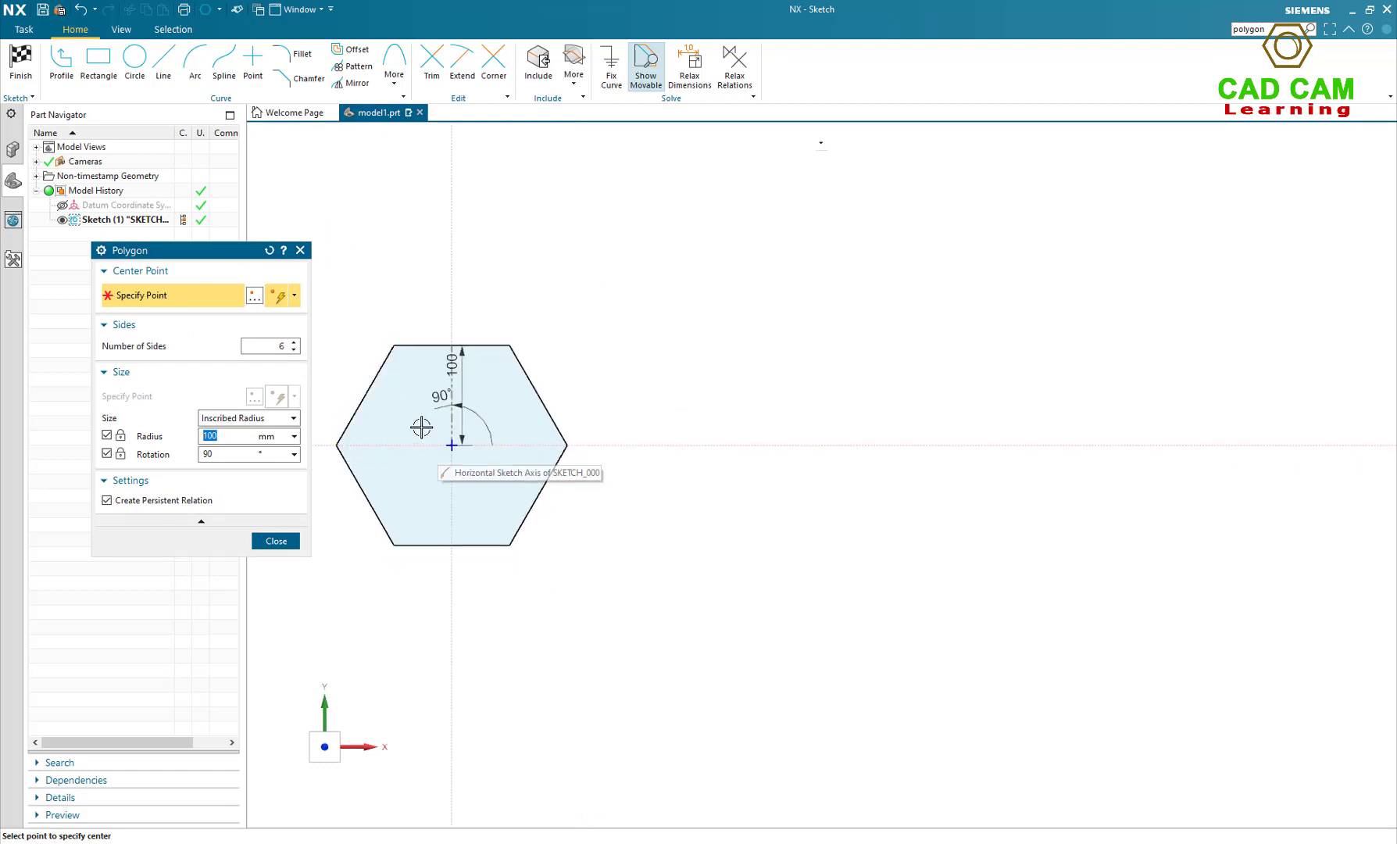
{"action": "scroll", "coordinate": [530, 430], "scroll_direction": "up", "scroll_amount": 1}
{"action": "scroll", "coordinate": [421, 409], "scroll_direction": "down", "scroll_amount": 1}
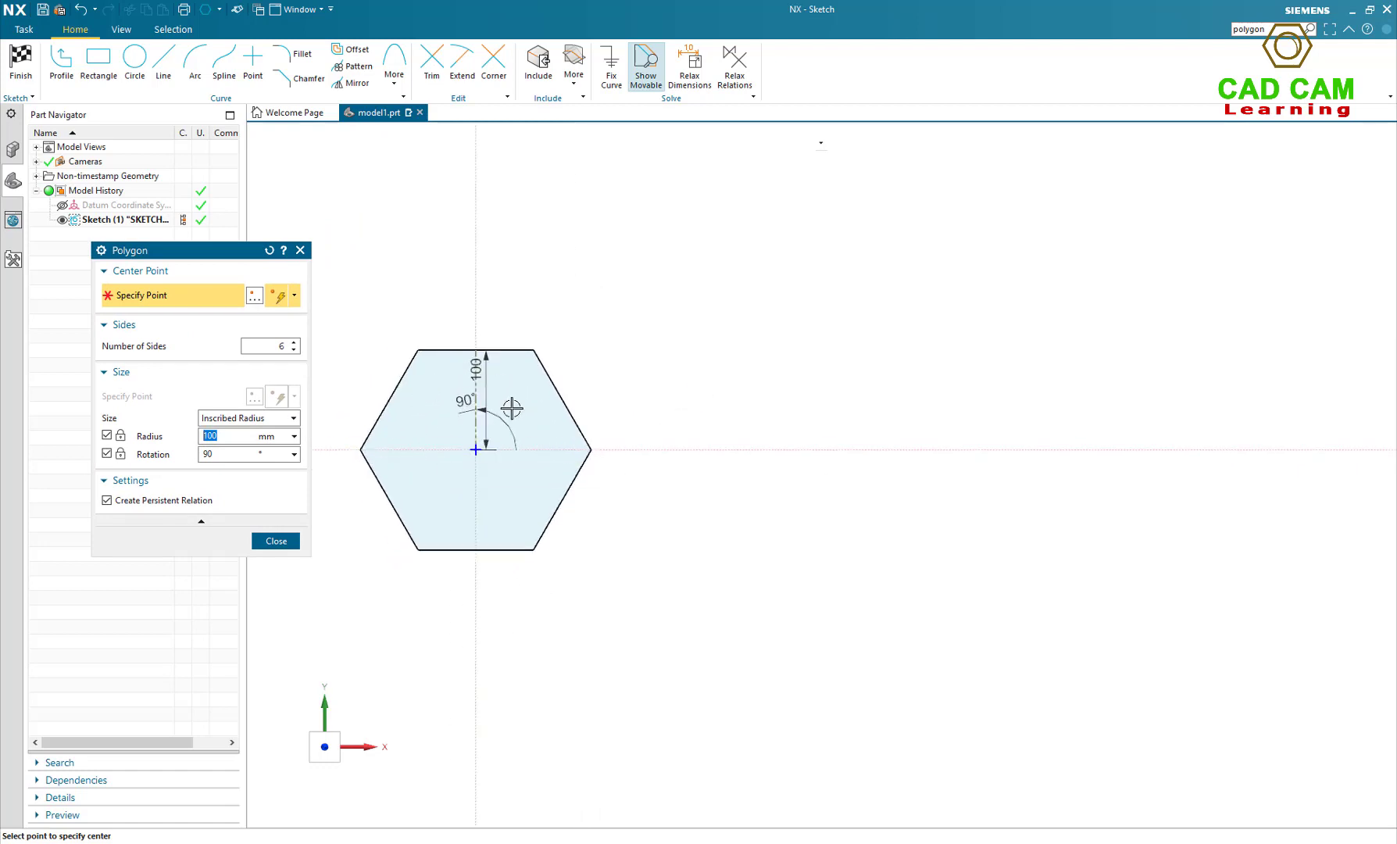
{"action": "left_click", "coordinate": [293, 418]}
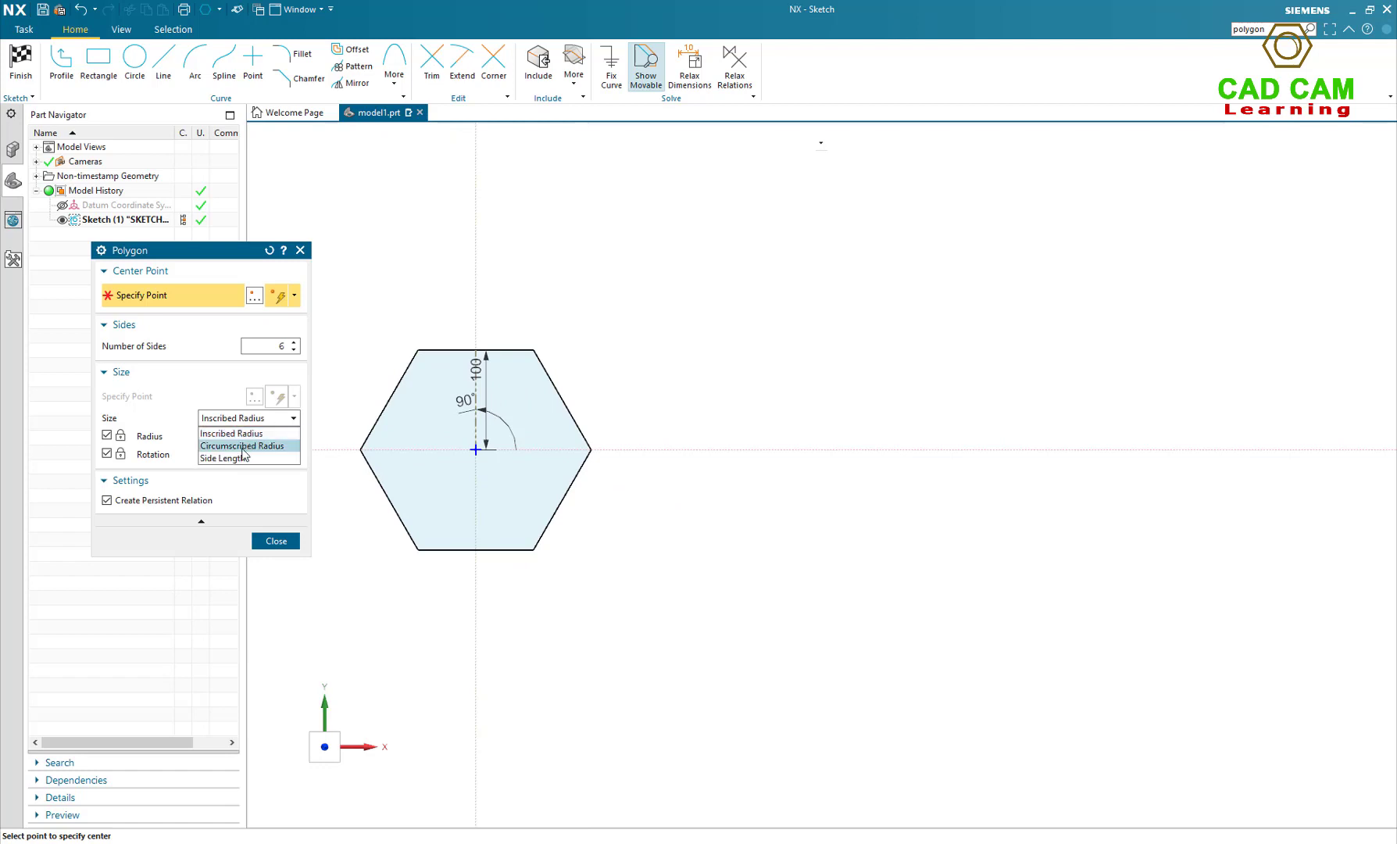
{"action": "left_click", "coordinate": [255, 446]}
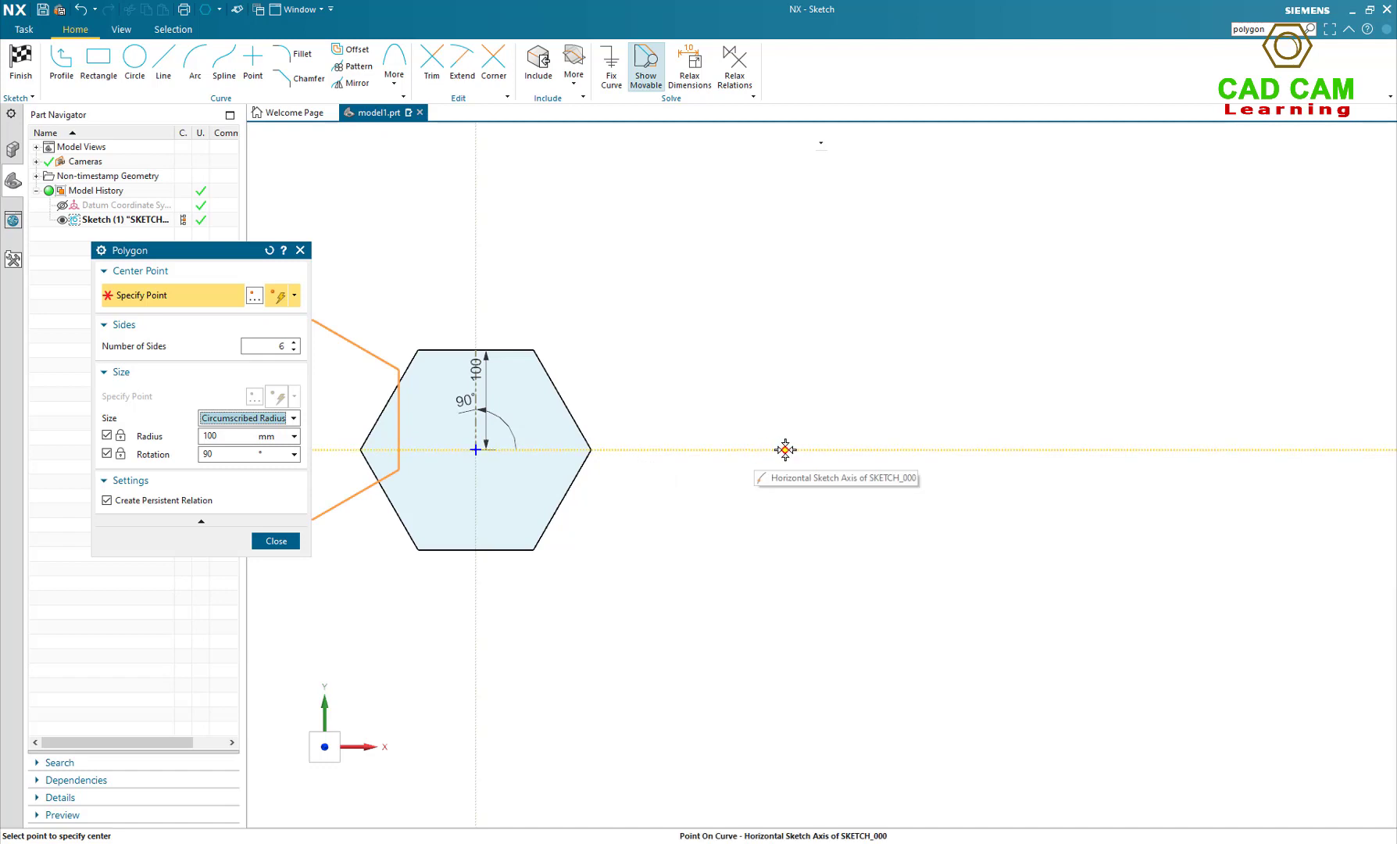
{"action": "left_click", "coordinate": [239, 455]}
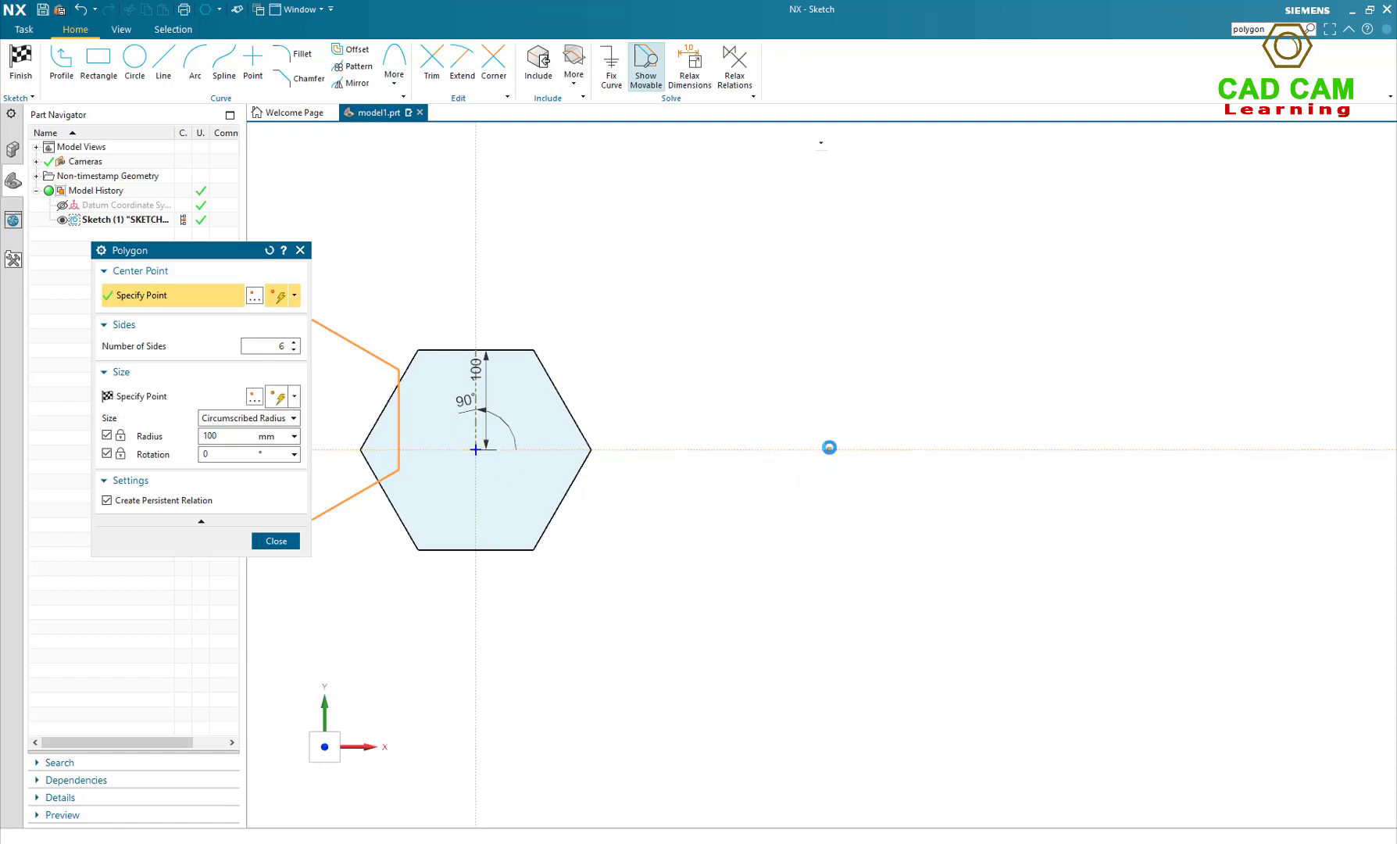
{"action": "left_click", "coordinate": [830, 449]}
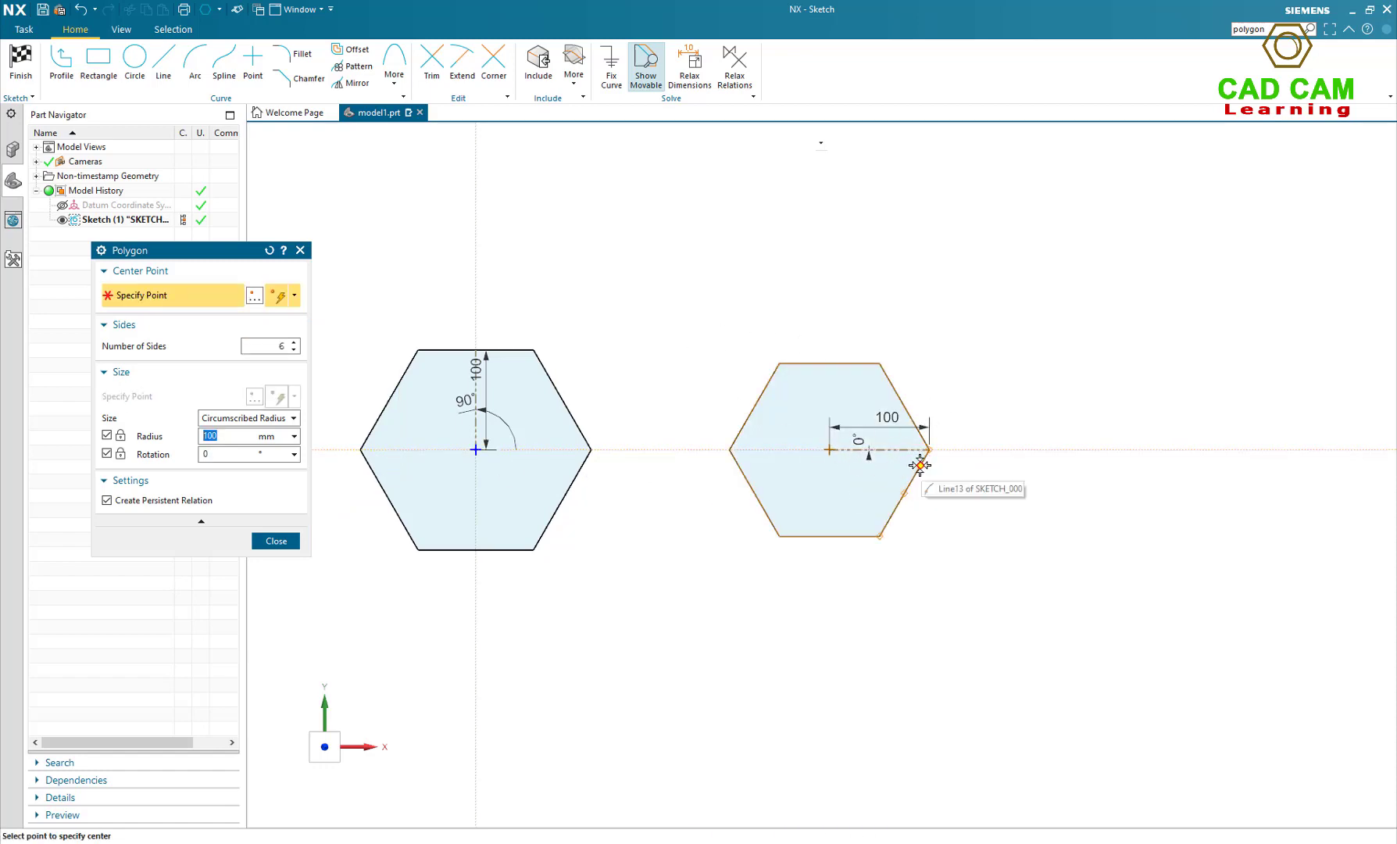
{"action": "middle_click", "coordinate": [893, 422]}
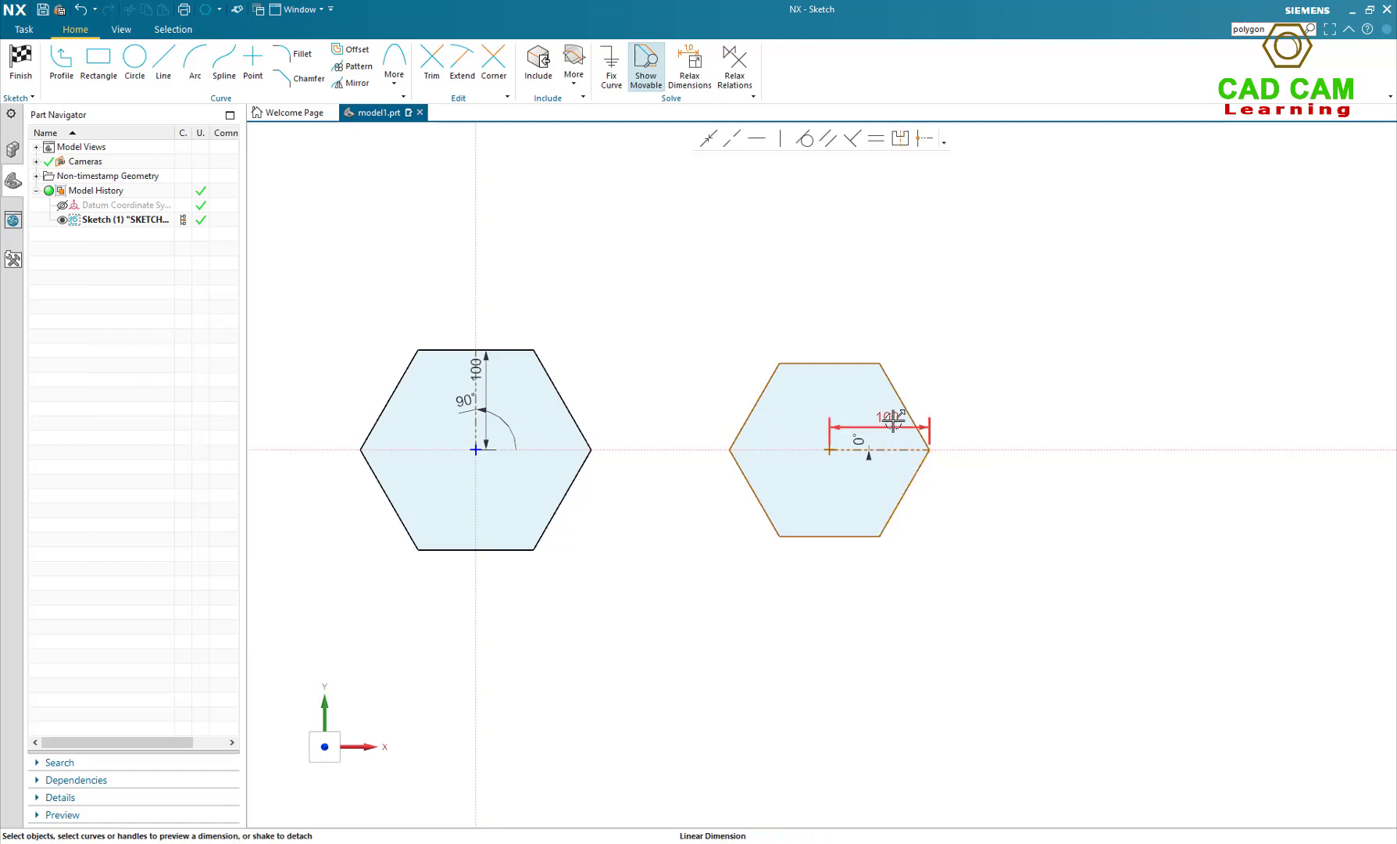
- Set the second hexagon's circumscribed radius dimension to 120 mm
{"action": "left_click", "coordinate": [888, 422]}
{"action": "left_click", "coordinate": [888, 422]}
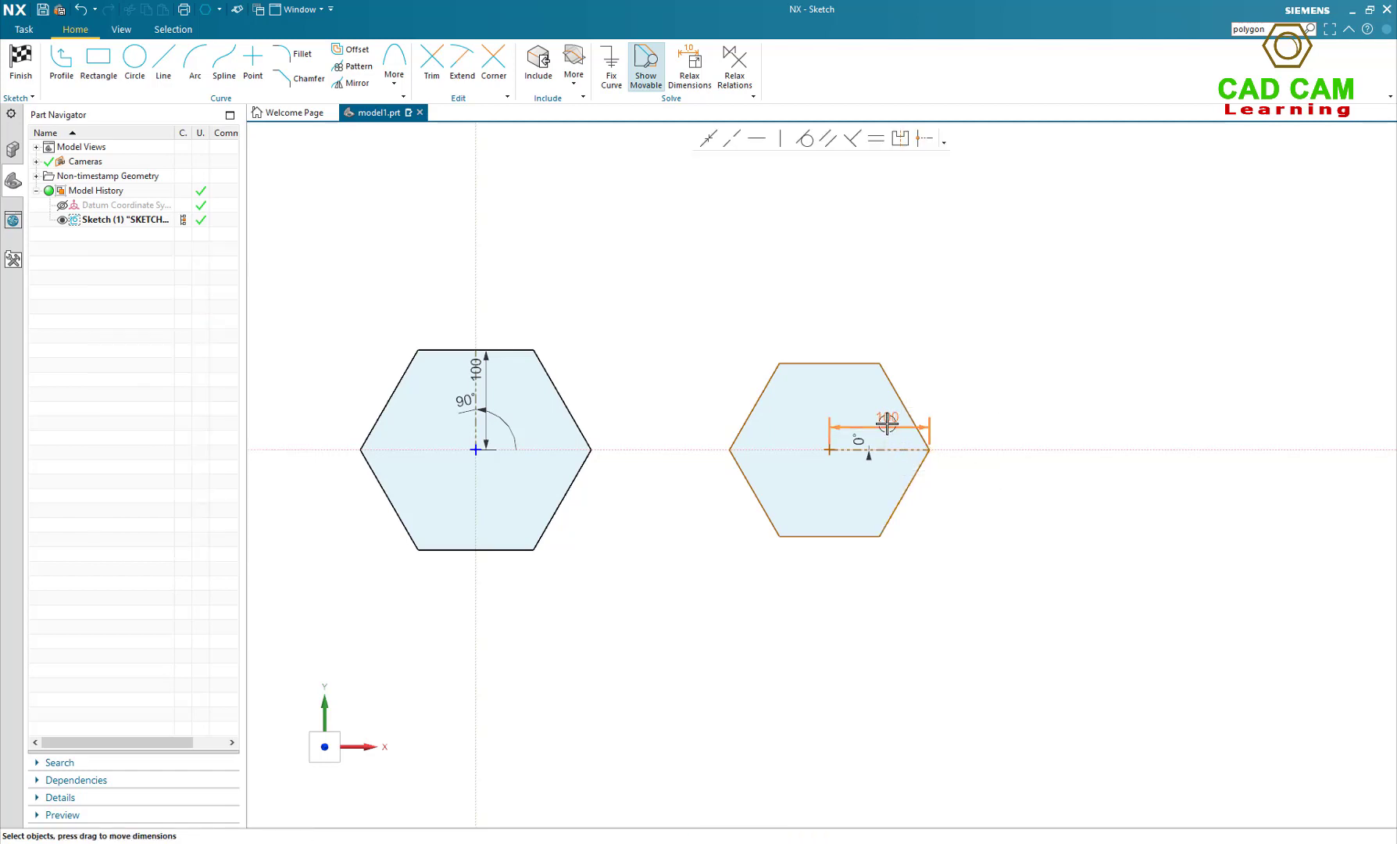
{"action": "double_click", "coordinate": [888, 422]}
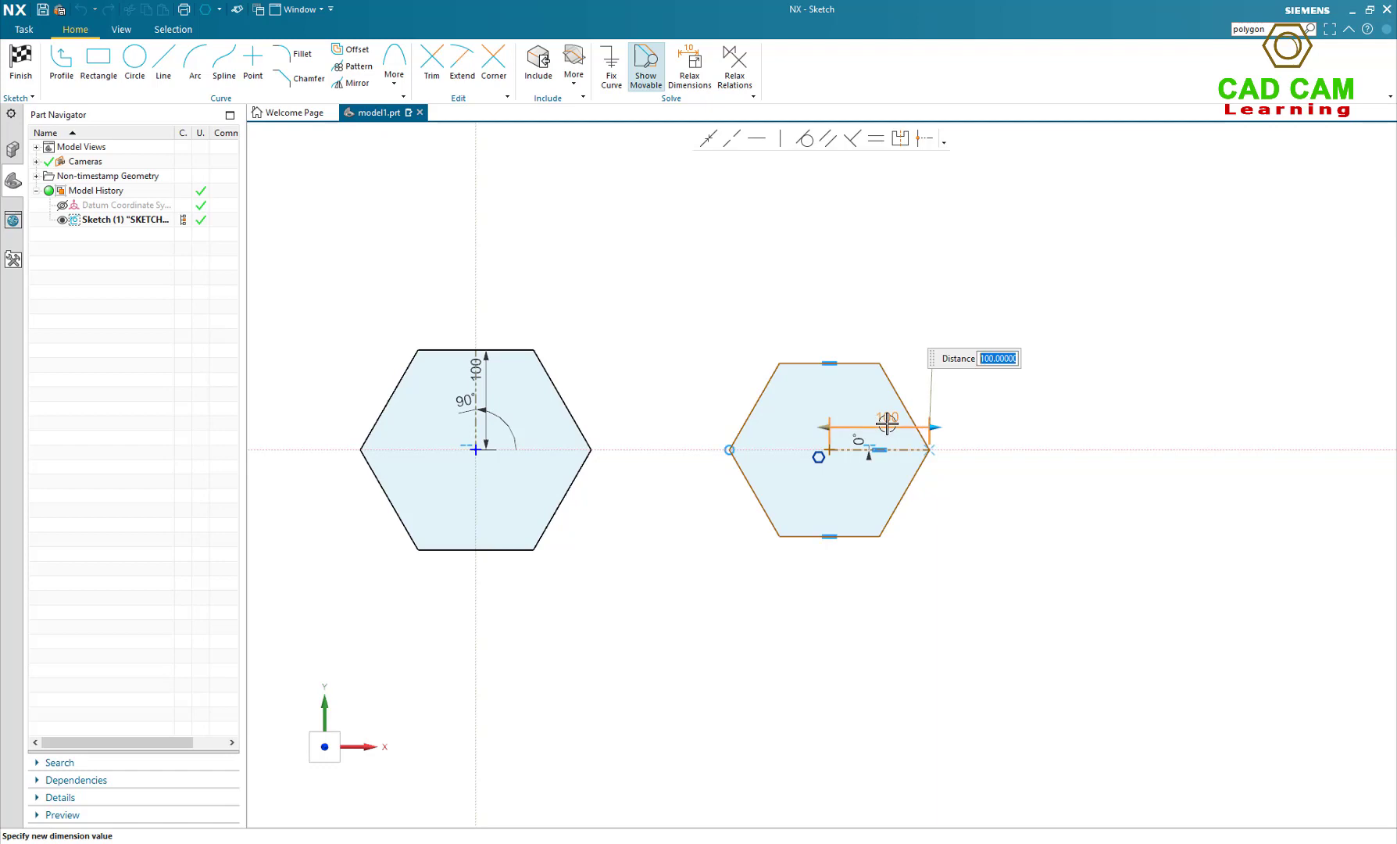
{"action": "type", "text": "120"}
{"action": "key", "text": "Return"}
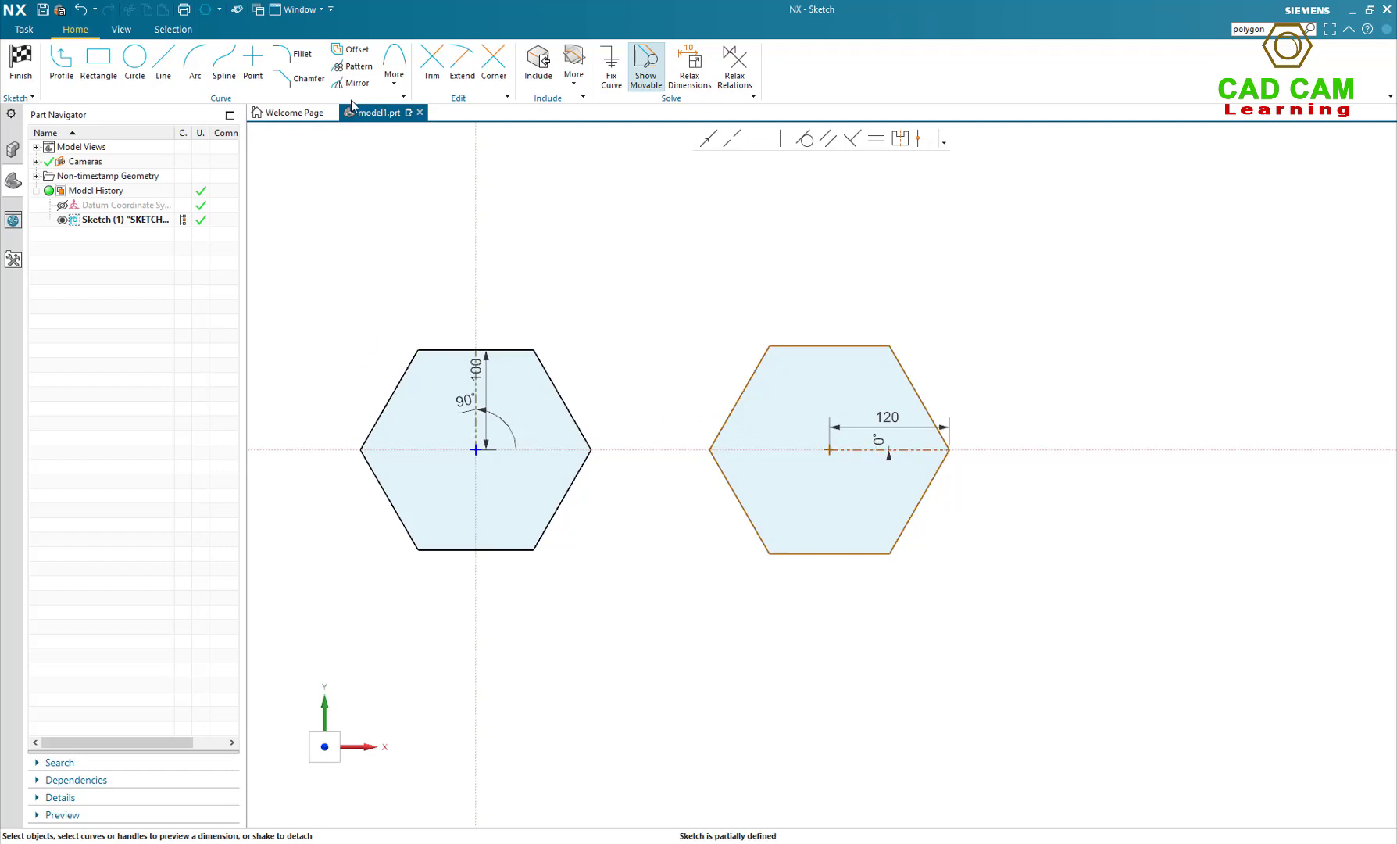
- Draw a 5-sided polygon centred on the horizontal axis beyond the second hexagon, with a side length of 150 mm and 0° rotation
{"action": "left_click", "coordinate": [394, 72]}
{"action": "left_click", "coordinate": [412, 166]}
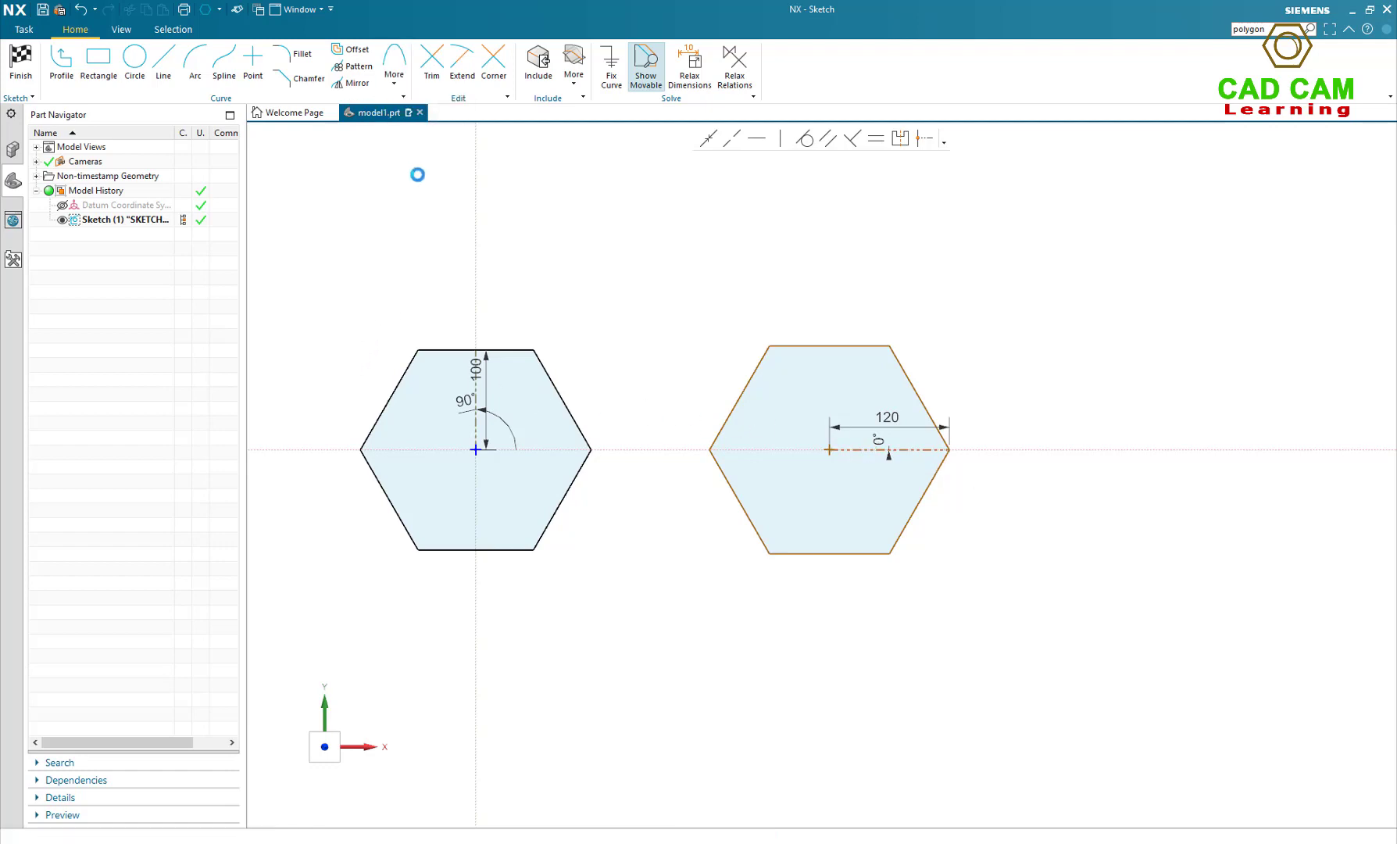
{"action": "double_click", "coordinate": [286, 346]}
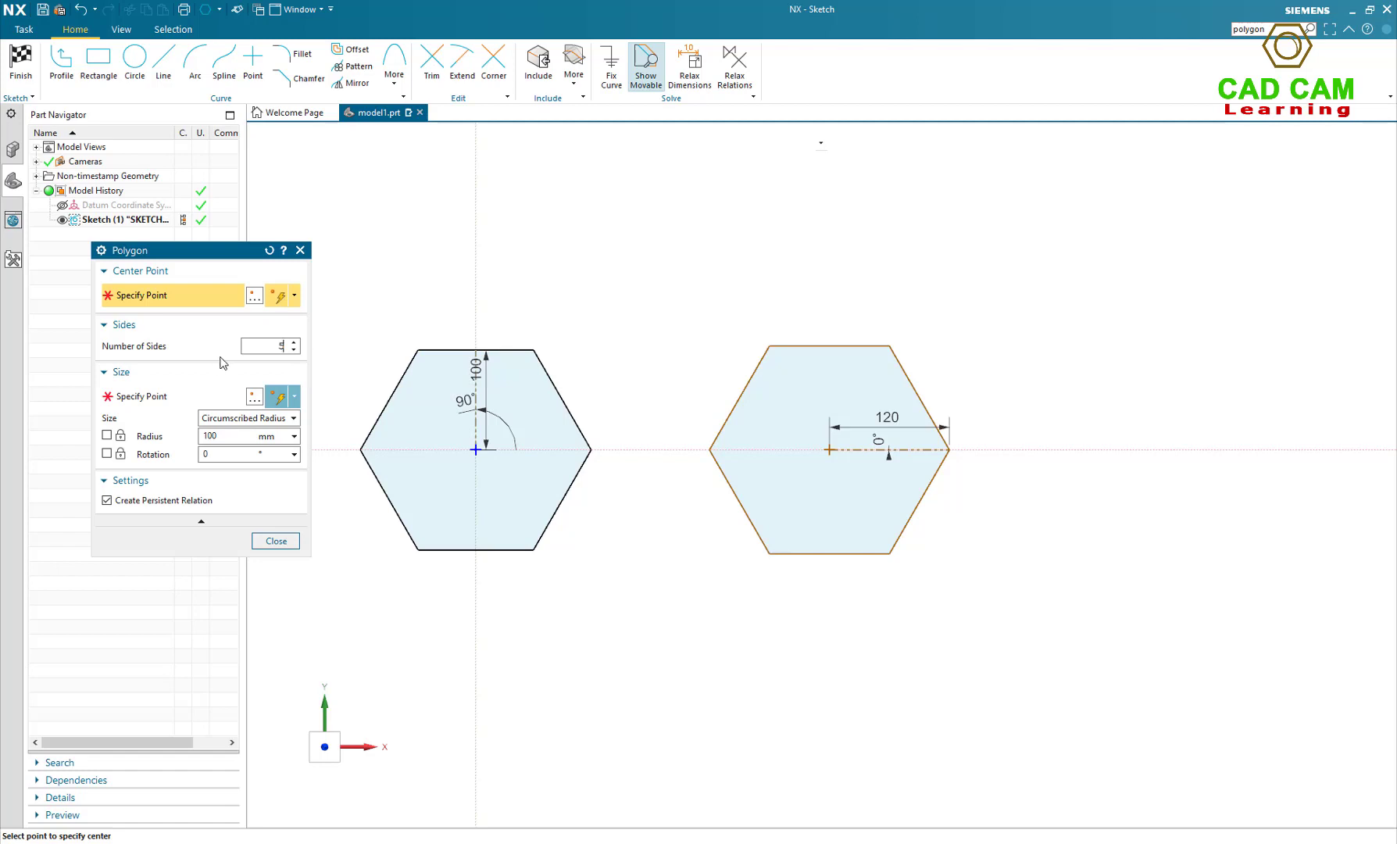
{"action": "left_click", "coordinate": [247, 418]}
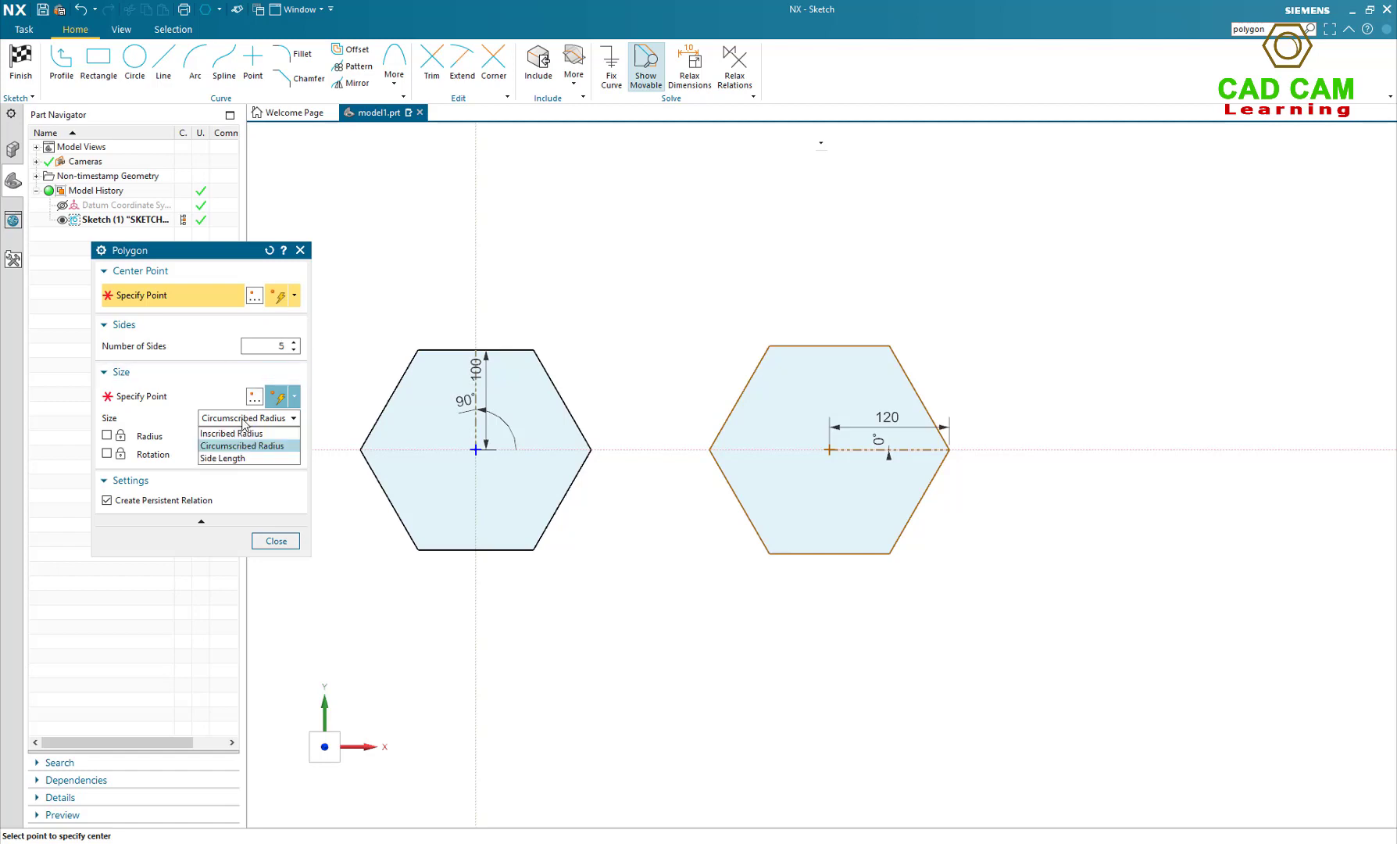
{"action": "left_click", "coordinate": [222, 458]}
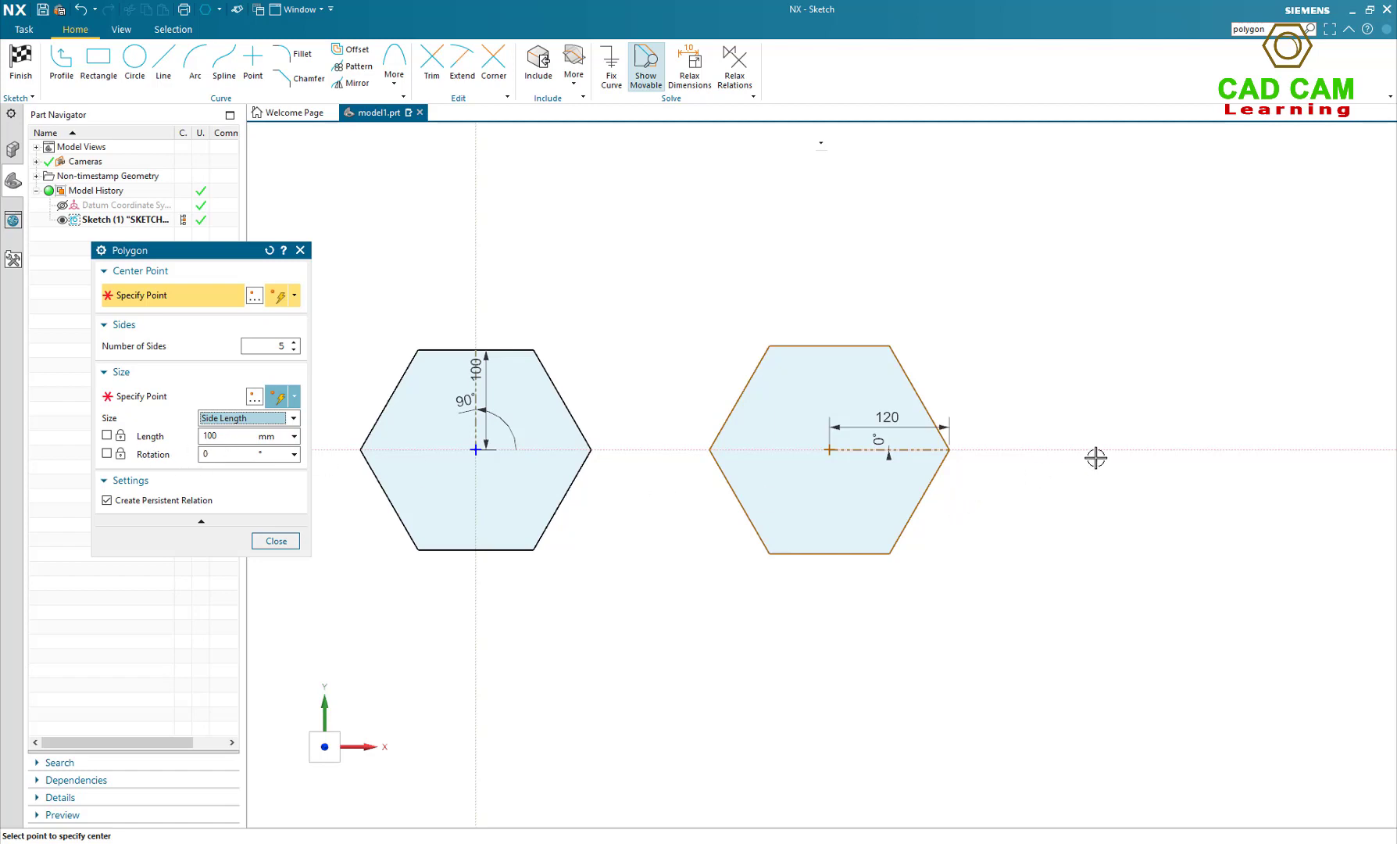
{"action": "left_click", "coordinate": [1167, 446]}
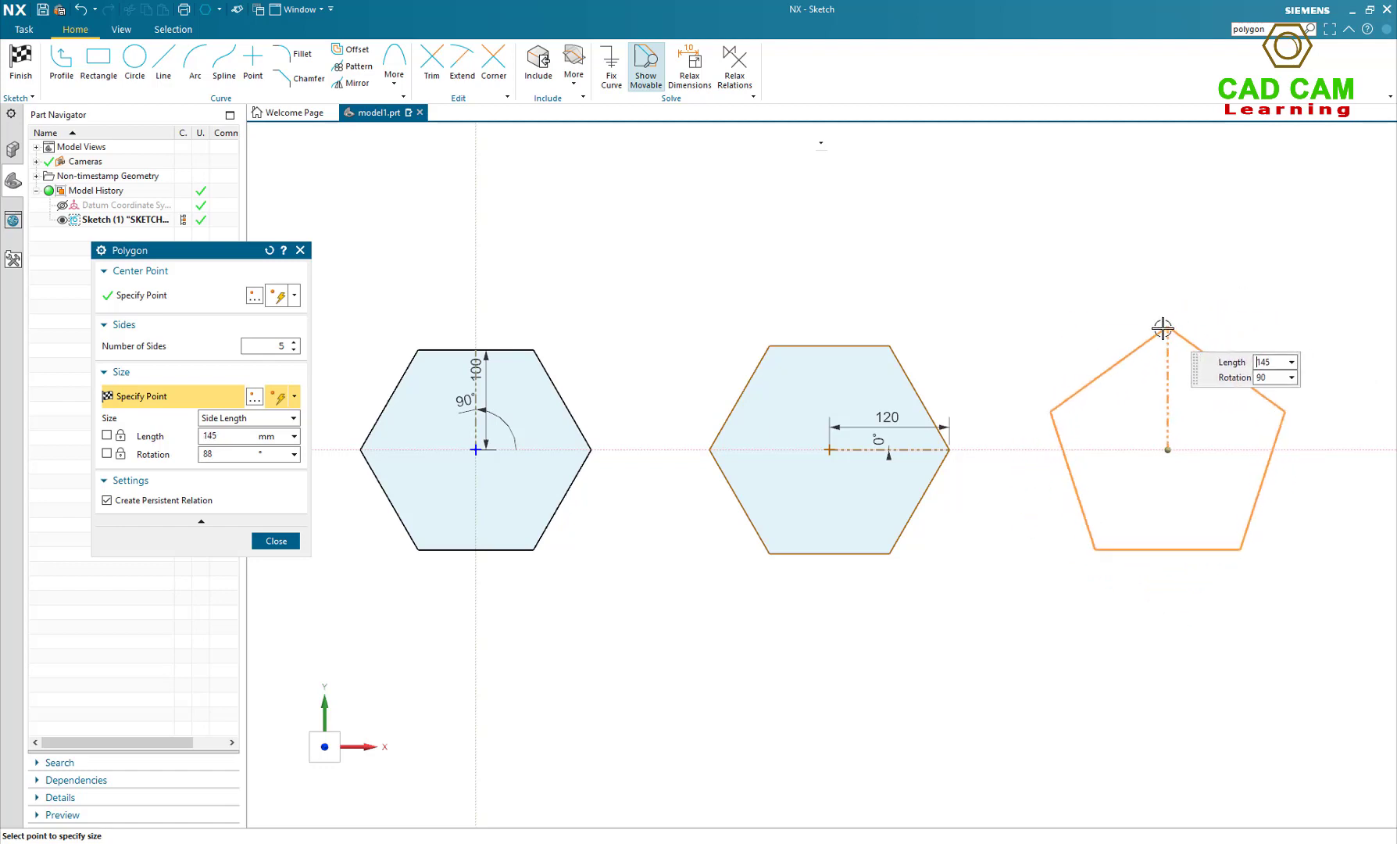
{"action": "key", "text": "Tab"}
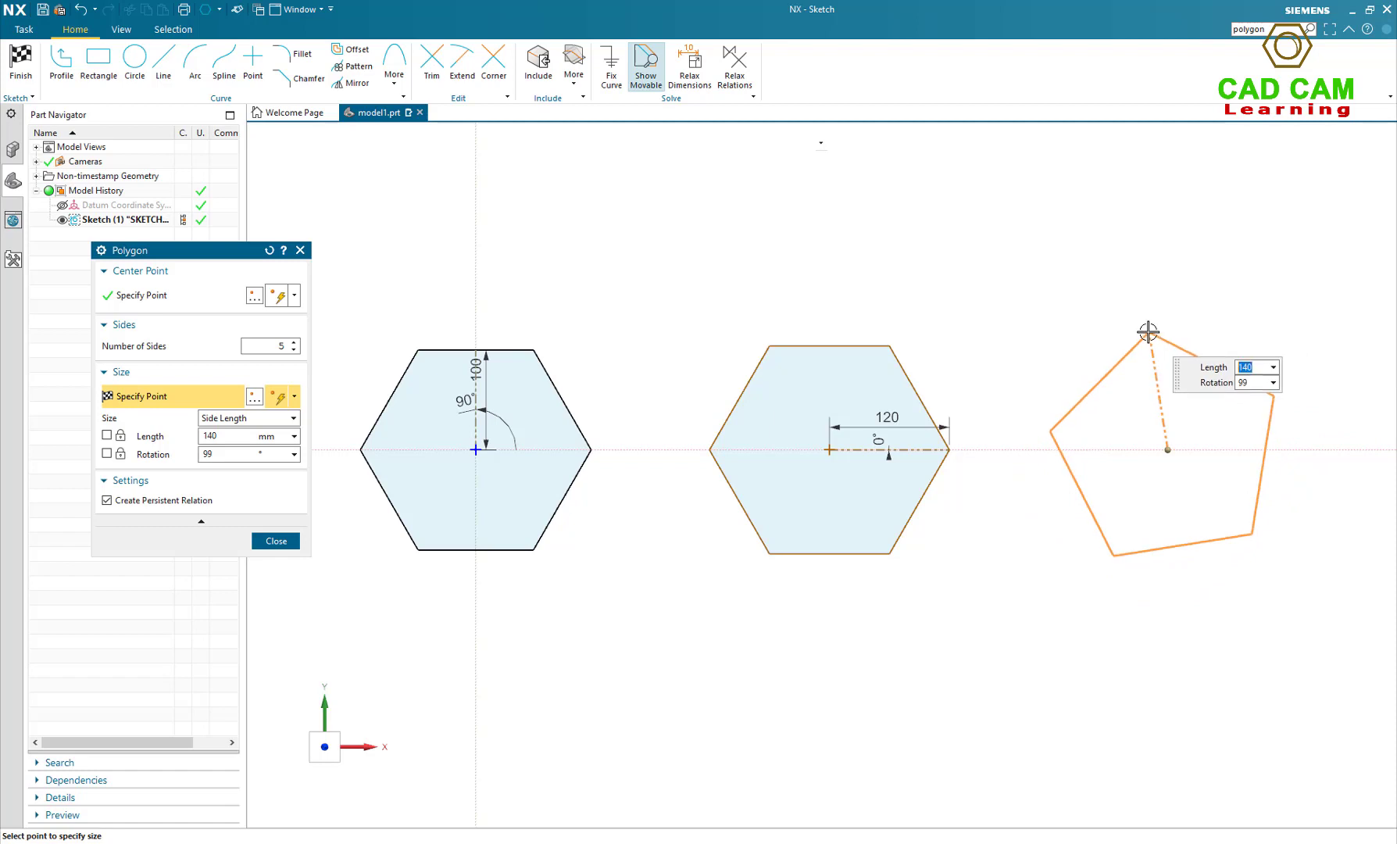
{"action": "type", "text": "1"}
{"action": "key", "text": "Tab"}
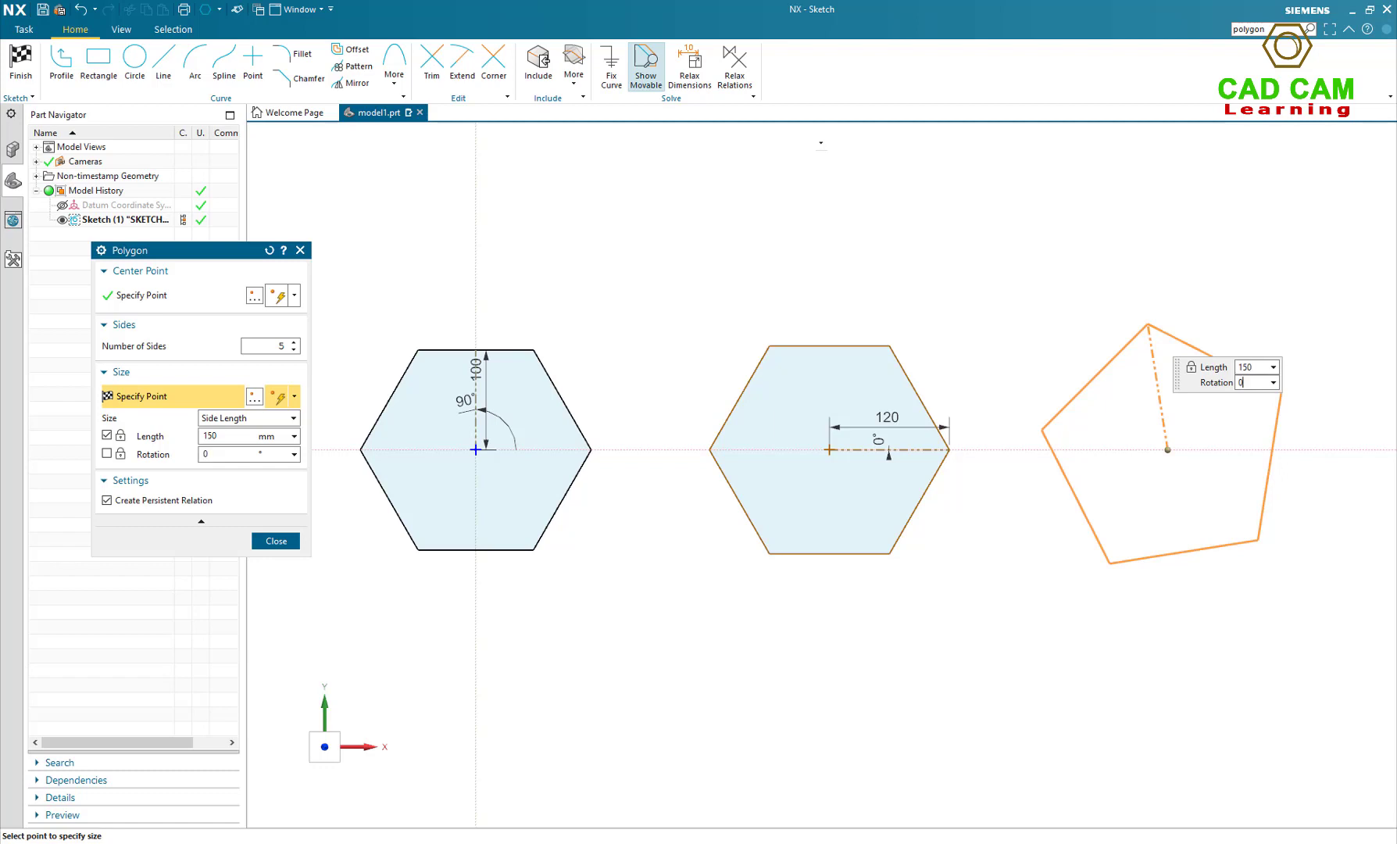
{"action": "type", "text": "0"}
{"action": "key", "text": "Return"}
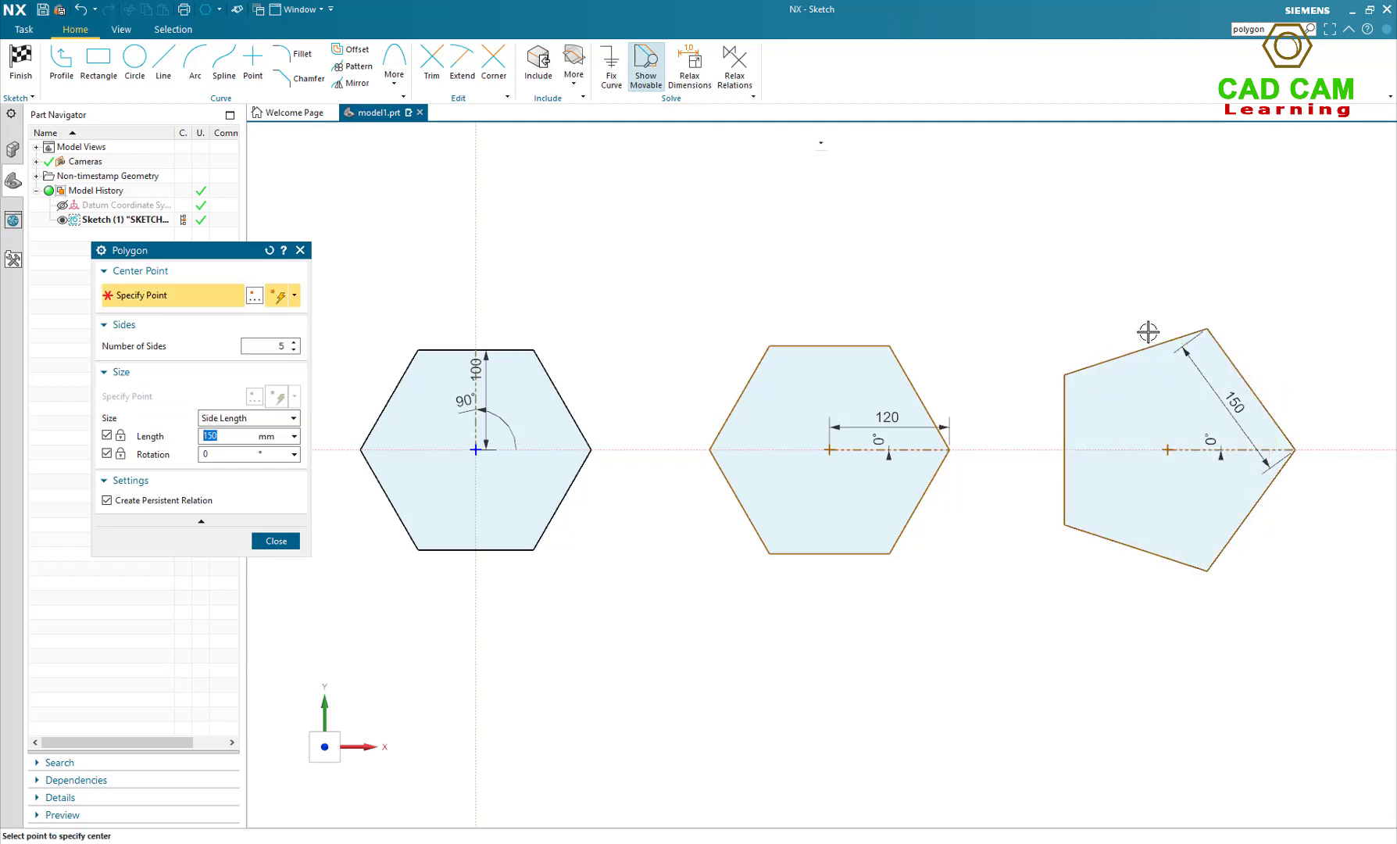
{"action": "scroll", "coordinate": [1028, 423], "scroll_direction": "down", "scroll_amount": 1}
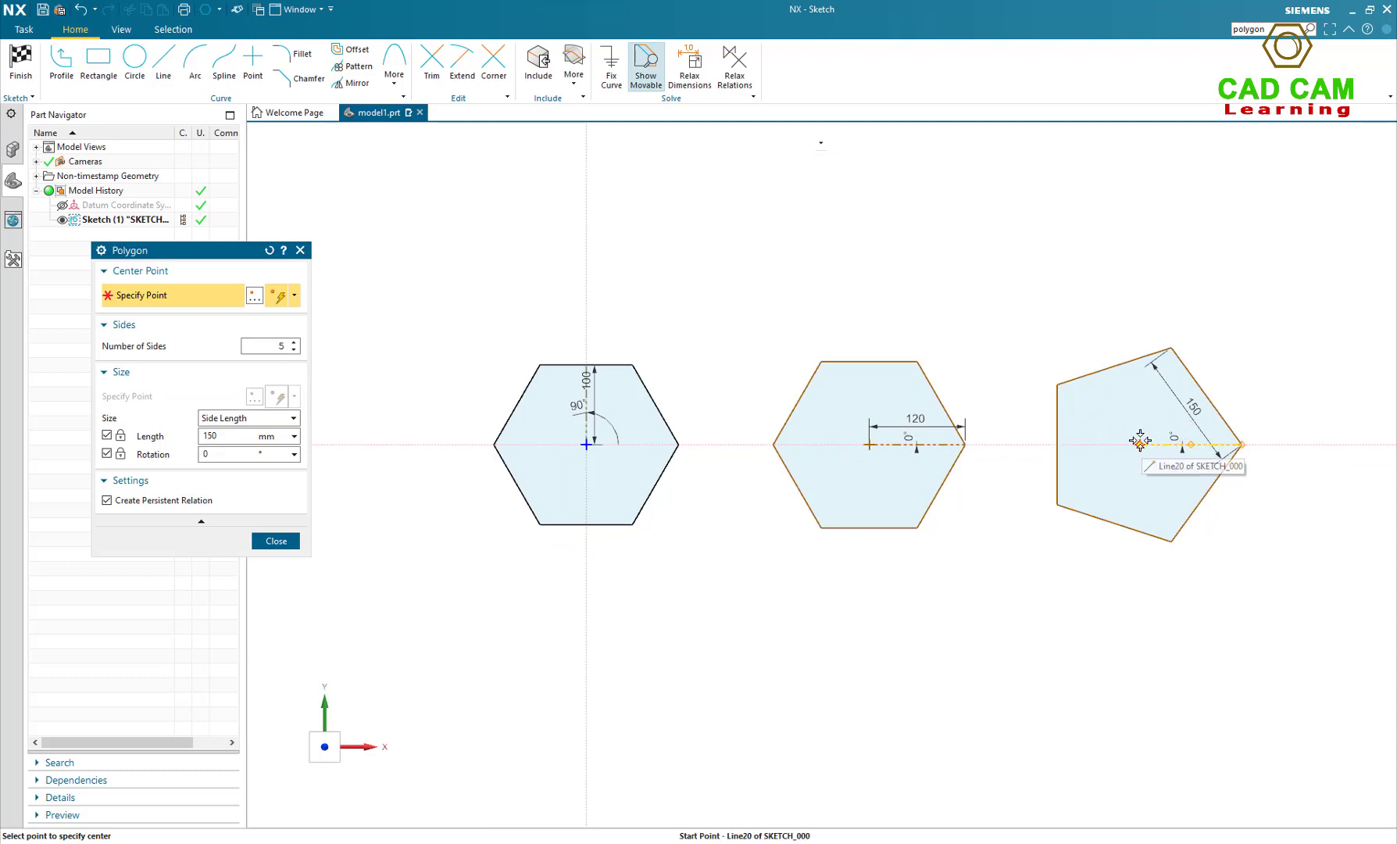
{"action": "scroll", "coordinate": [1029, 450], "scroll_direction": "up", "scroll_amount": 1}
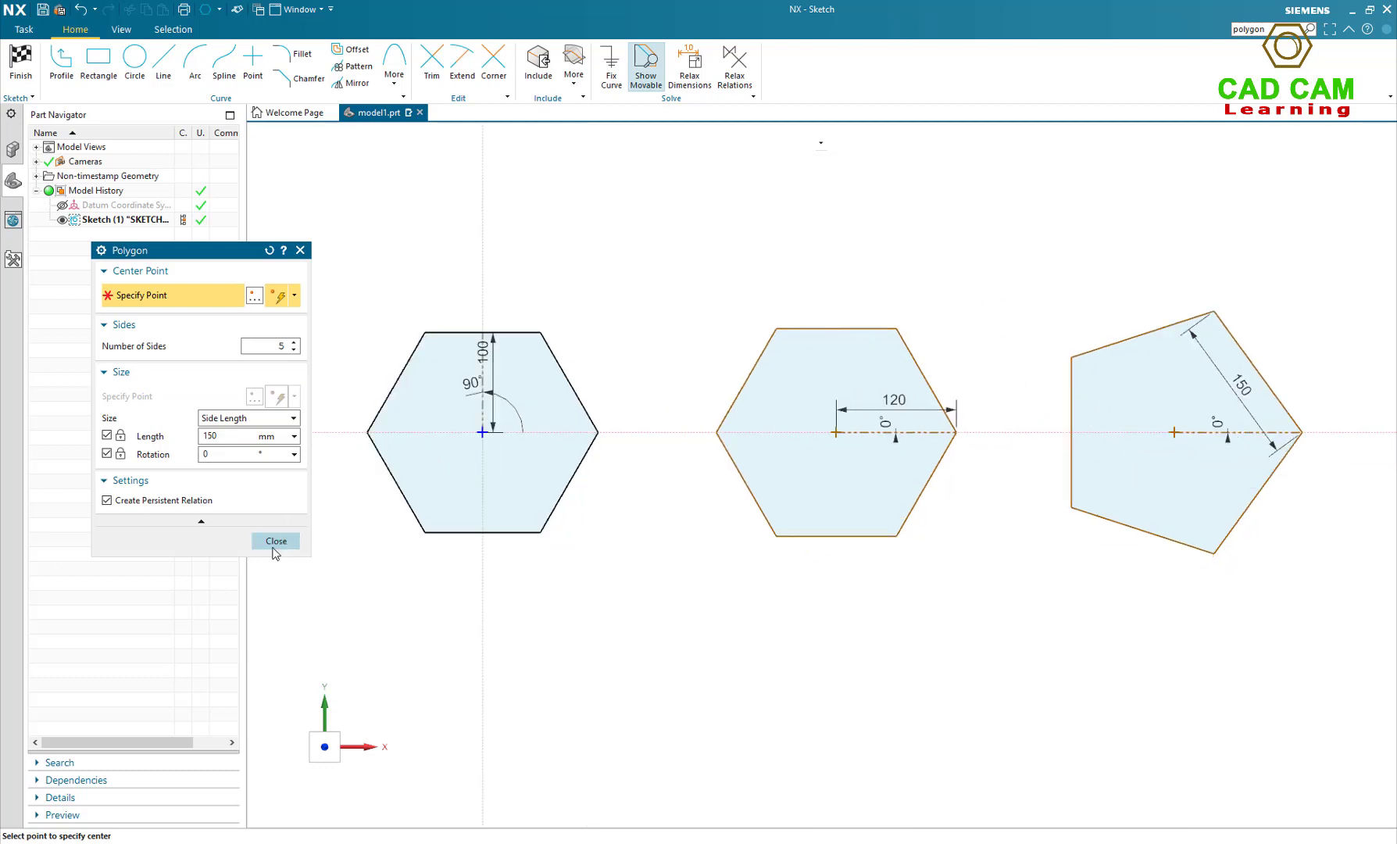
{"action": "left_click", "coordinate": [277, 541]}
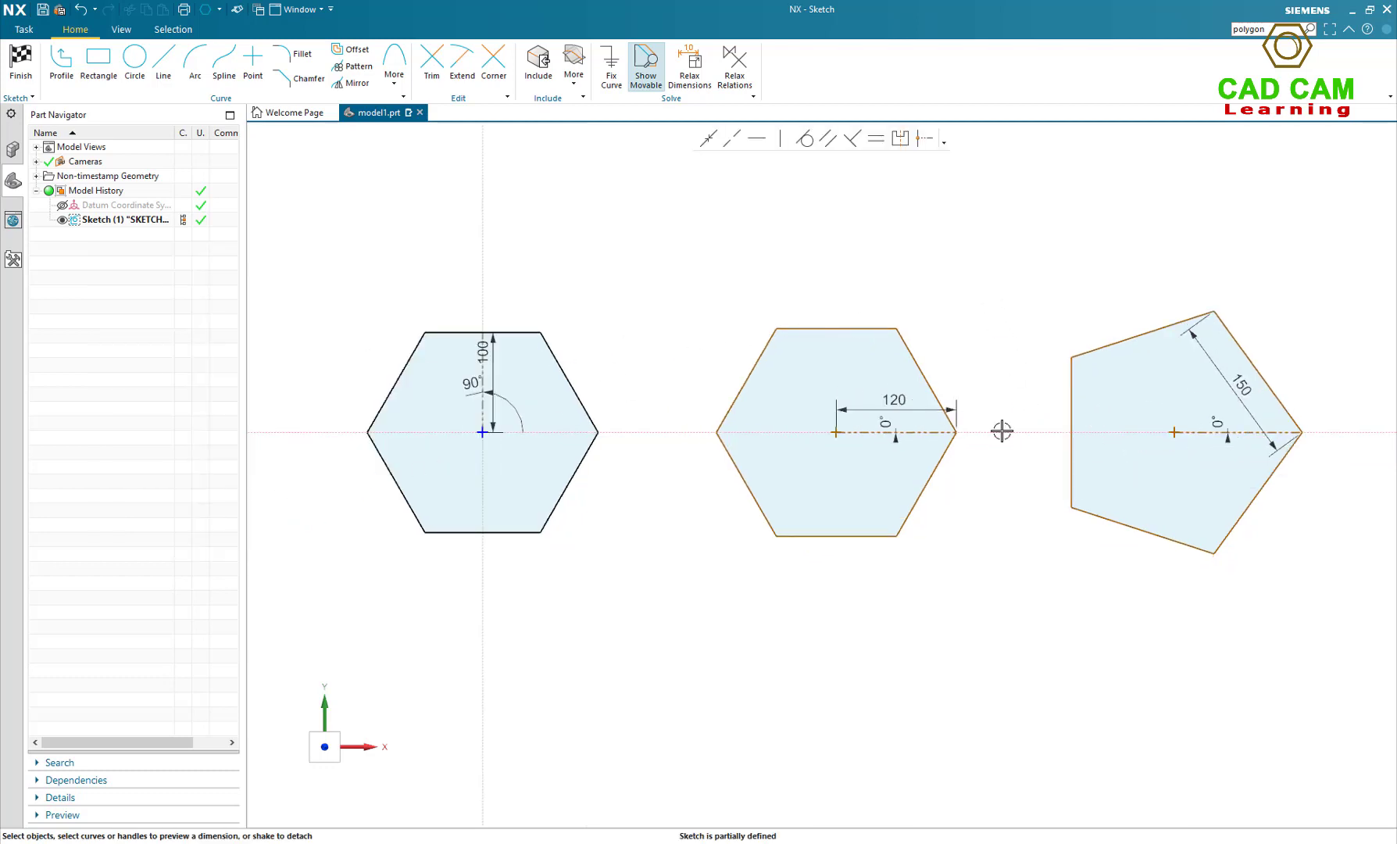
- Place an ellipse's centre on the vertical sketch axis below the first hexagon and set its rotation to 0°
{"action": "scroll", "coordinate": [820, 222], "scroll_direction": "down", "scroll_amount": 1}
{"action": "scroll", "coordinate": [820, 437], "scroll_direction": "up", "scroll_amount": 1}
{"action": "scroll", "coordinate": [798, 468], "scroll_direction": "up", "scroll_amount": 1}
{"action": "scroll", "coordinate": [848, 218], "scroll_direction": "down", "scroll_amount": 1}
{"action": "scroll", "coordinate": [852, 222], "scroll_direction": "down", "scroll_amount": 1}
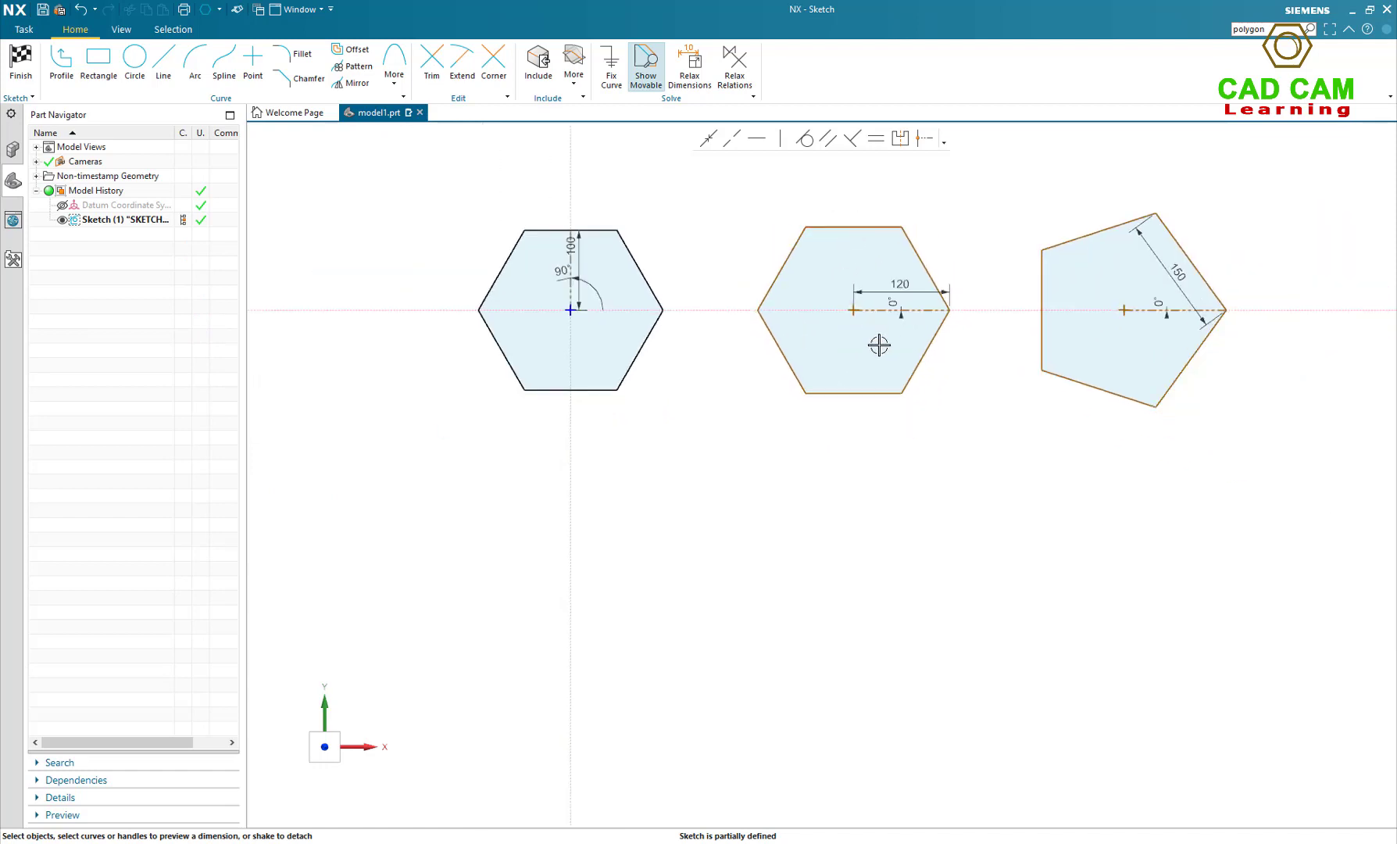
{"action": "scroll", "coordinate": [857, 345], "scroll_direction": "up", "scroll_amount": 1}
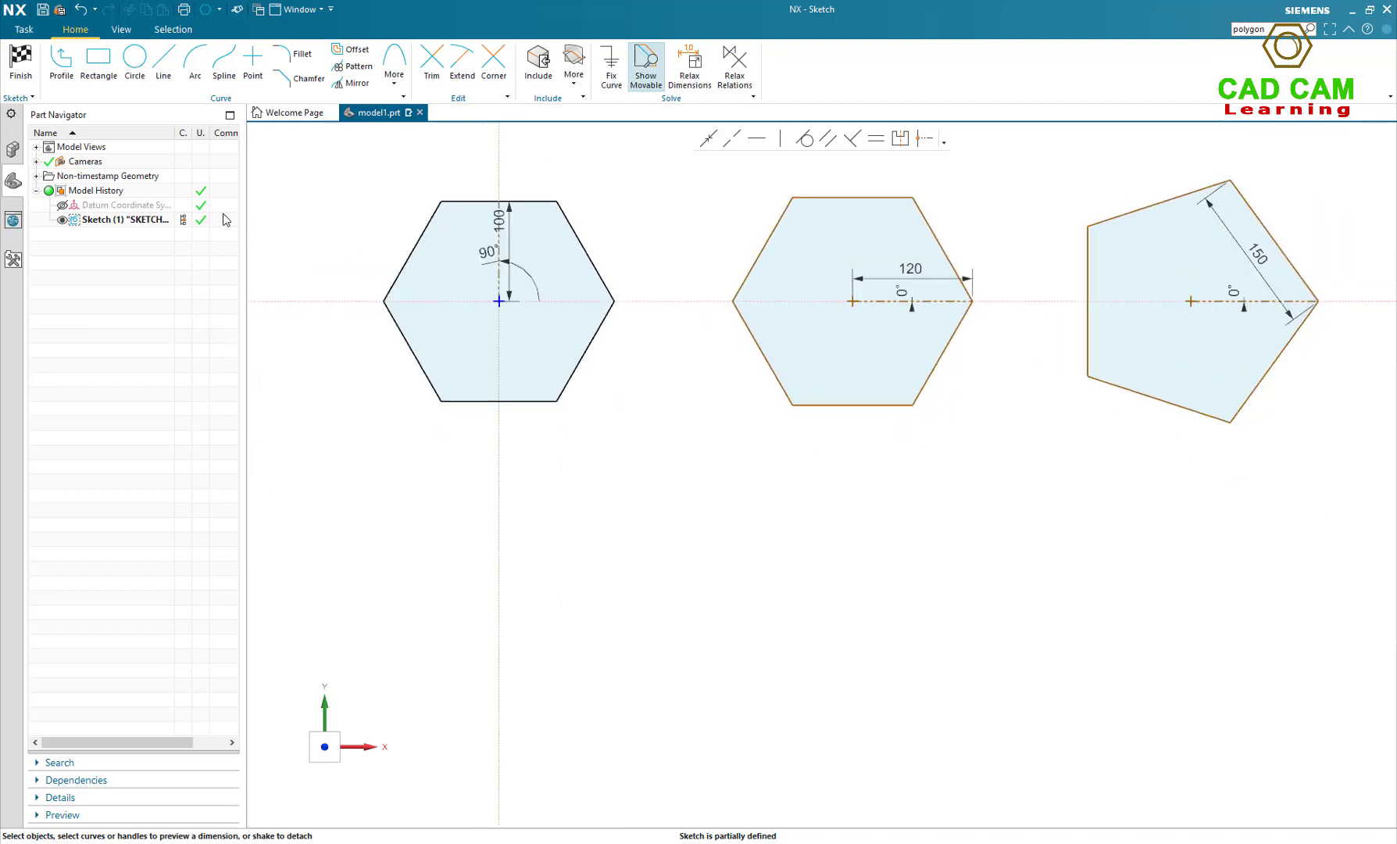
{"action": "left_click", "coordinate": [394, 67]}
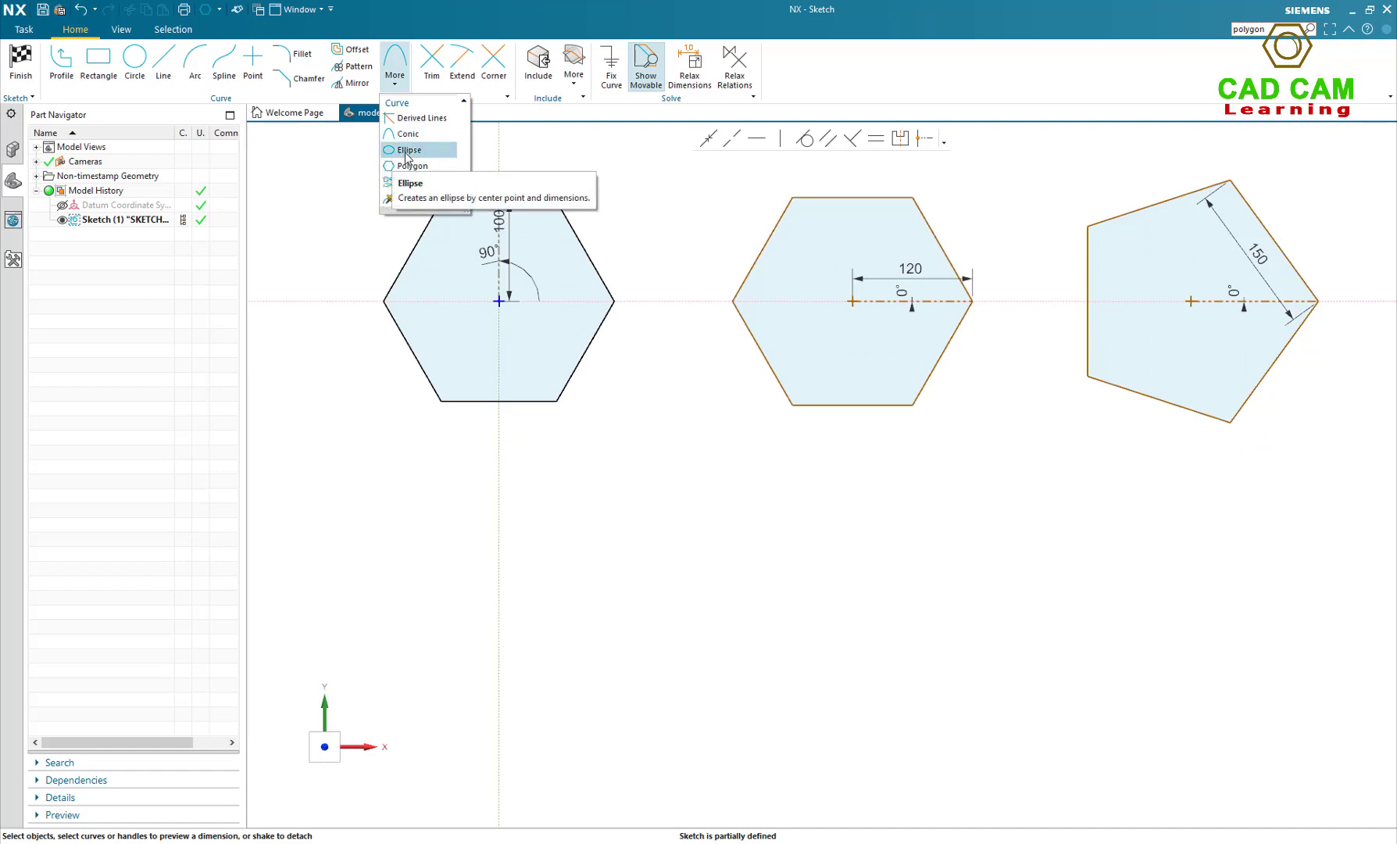
{"action": "left_click", "coordinate": [406, 150]}
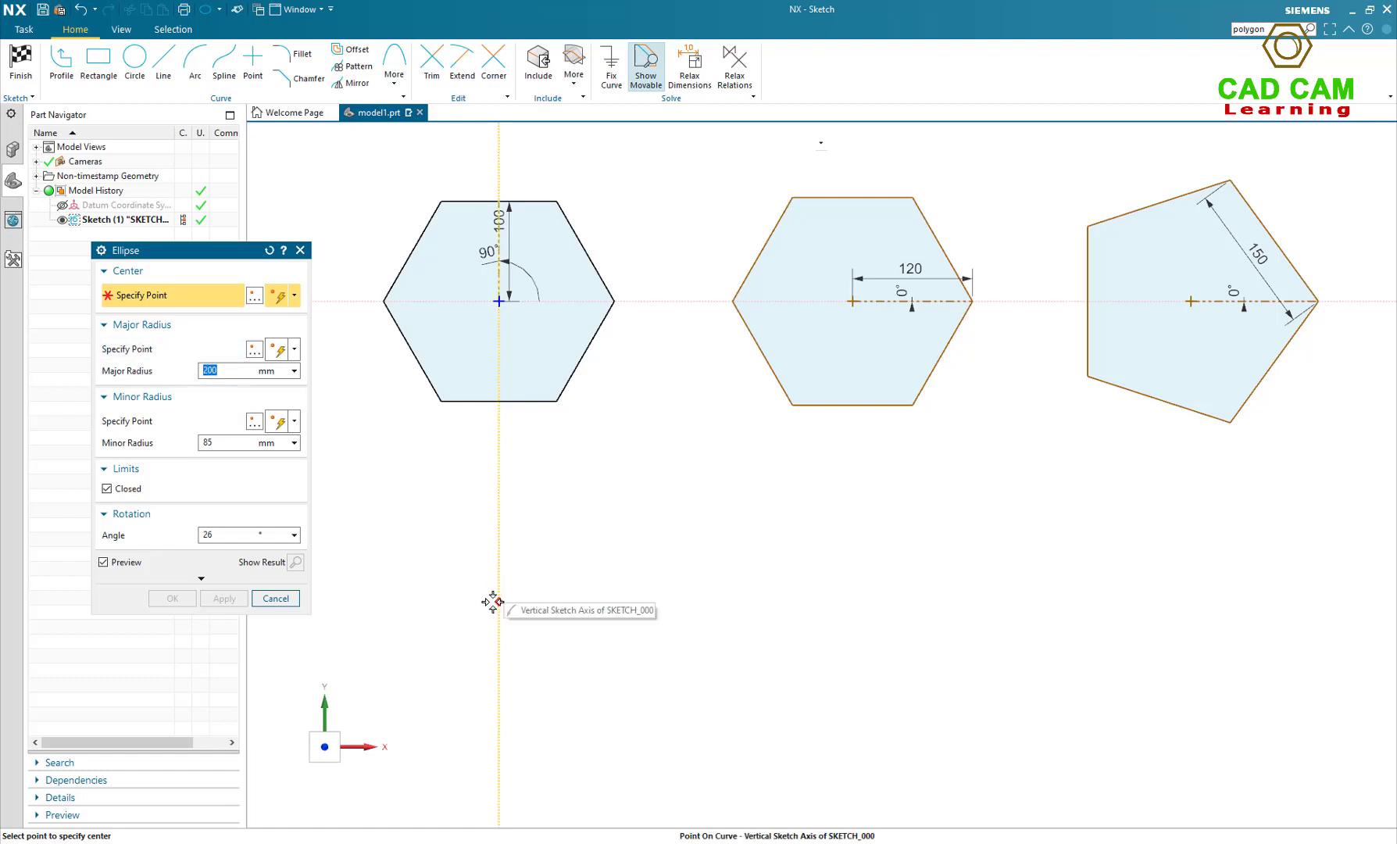
{"action": "left_click", "coordinate": [493, 602]}
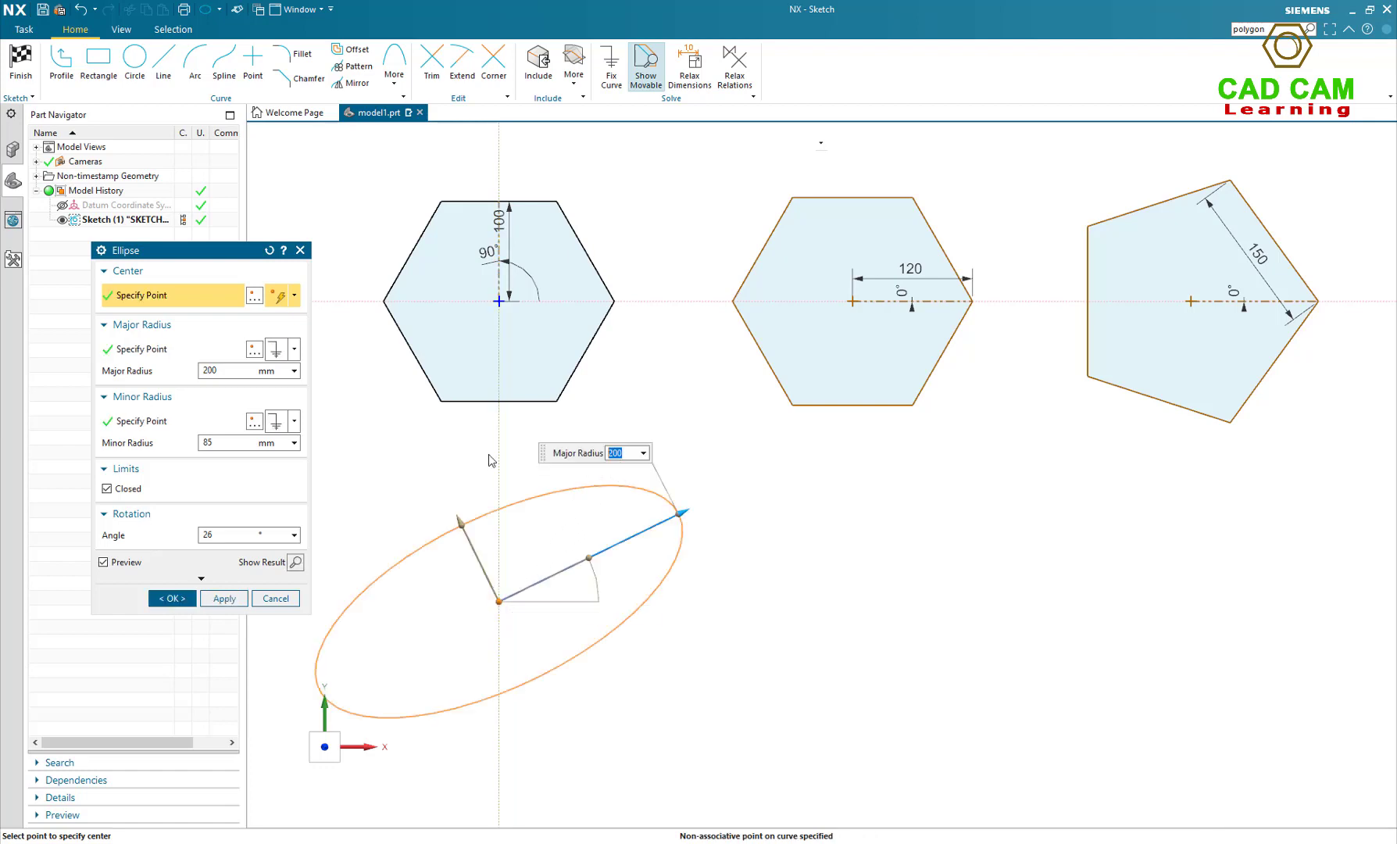
{"action": "left_click", "coordinate": [230, 533]}
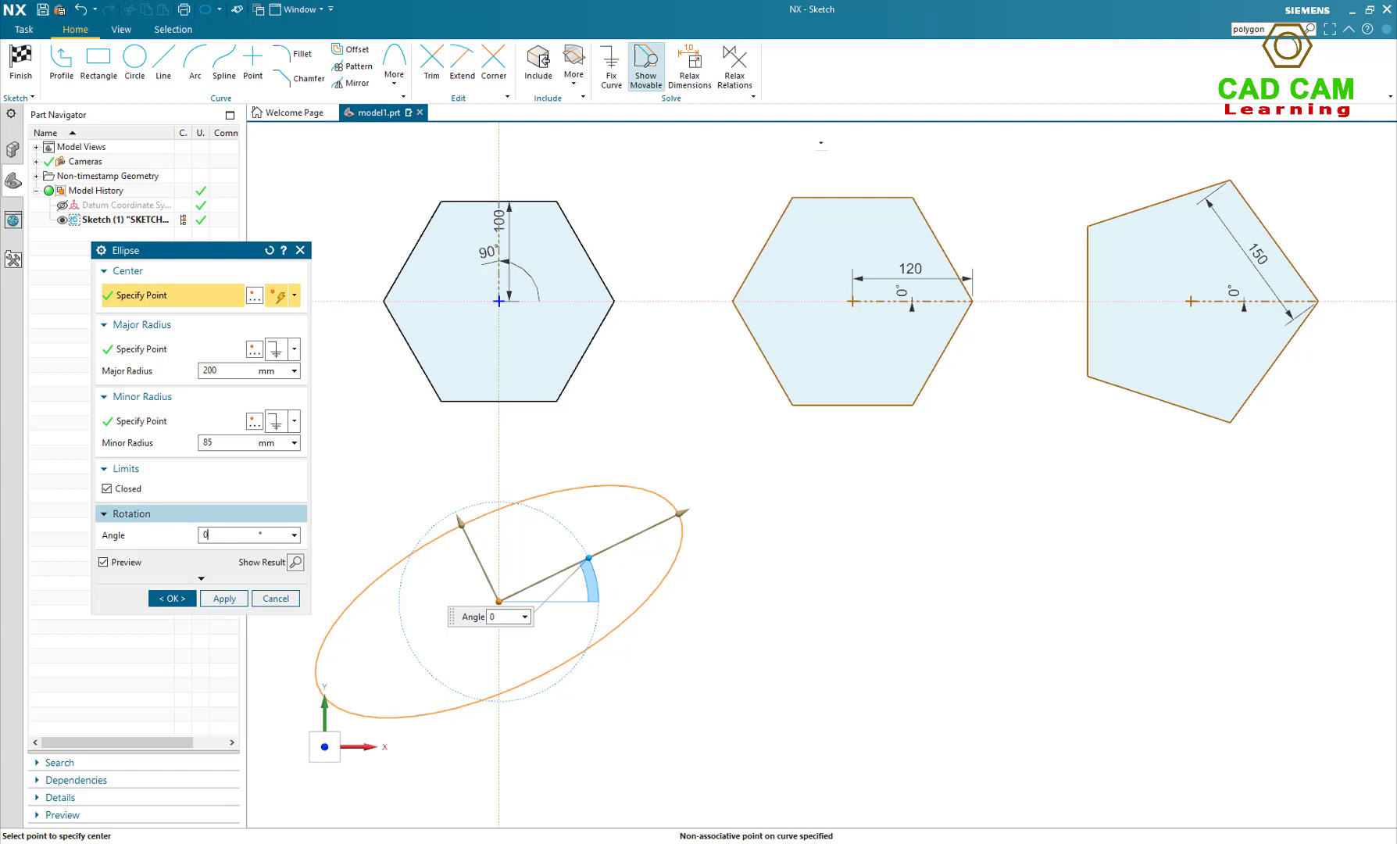
{"action": "left_click", "coordinate": [254, 443]}
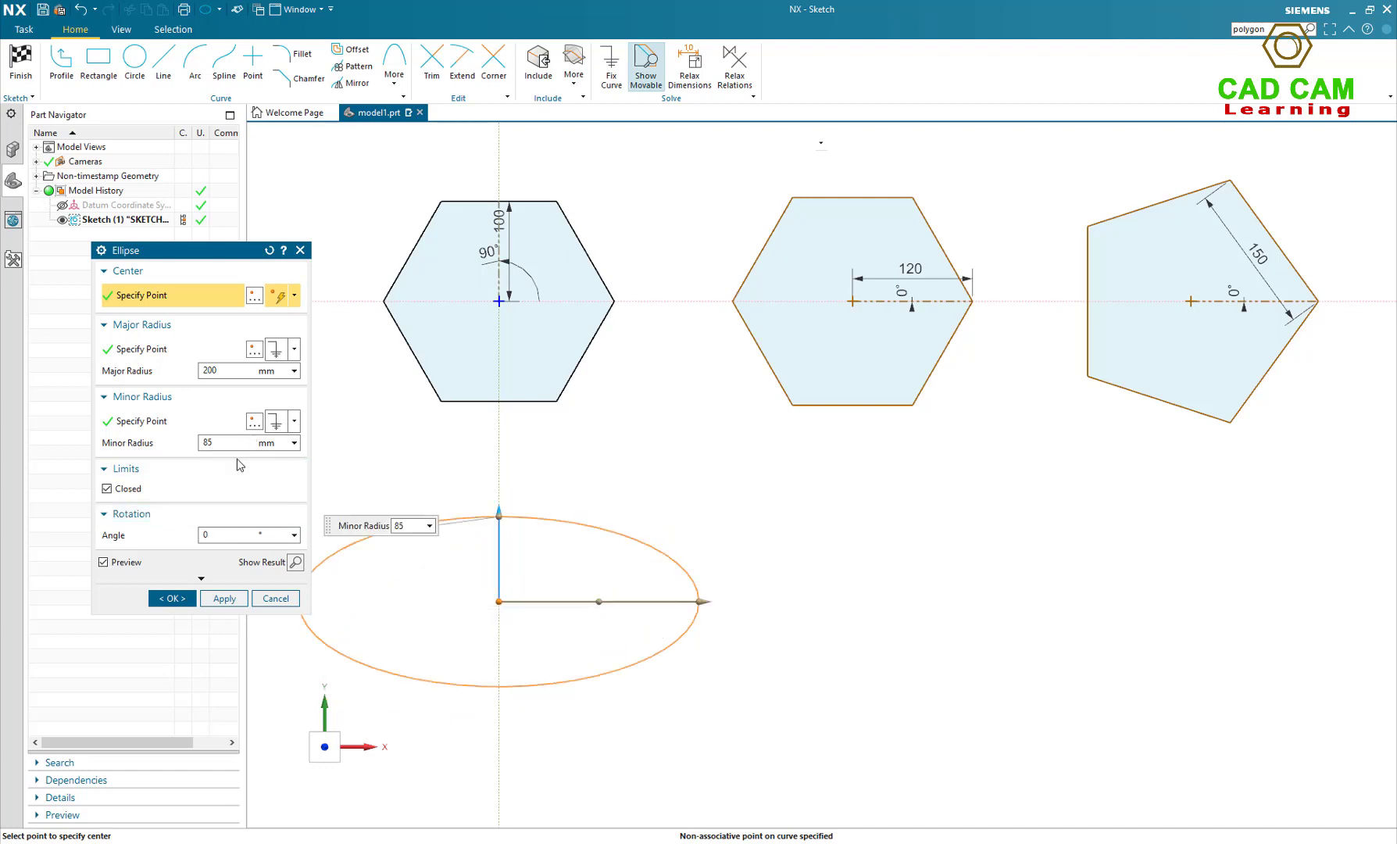
- Set the ellipse's minor radius to 100 mm and its rotation angle to 20°
{"action": "left_click", "coordinate": [237, 372]}
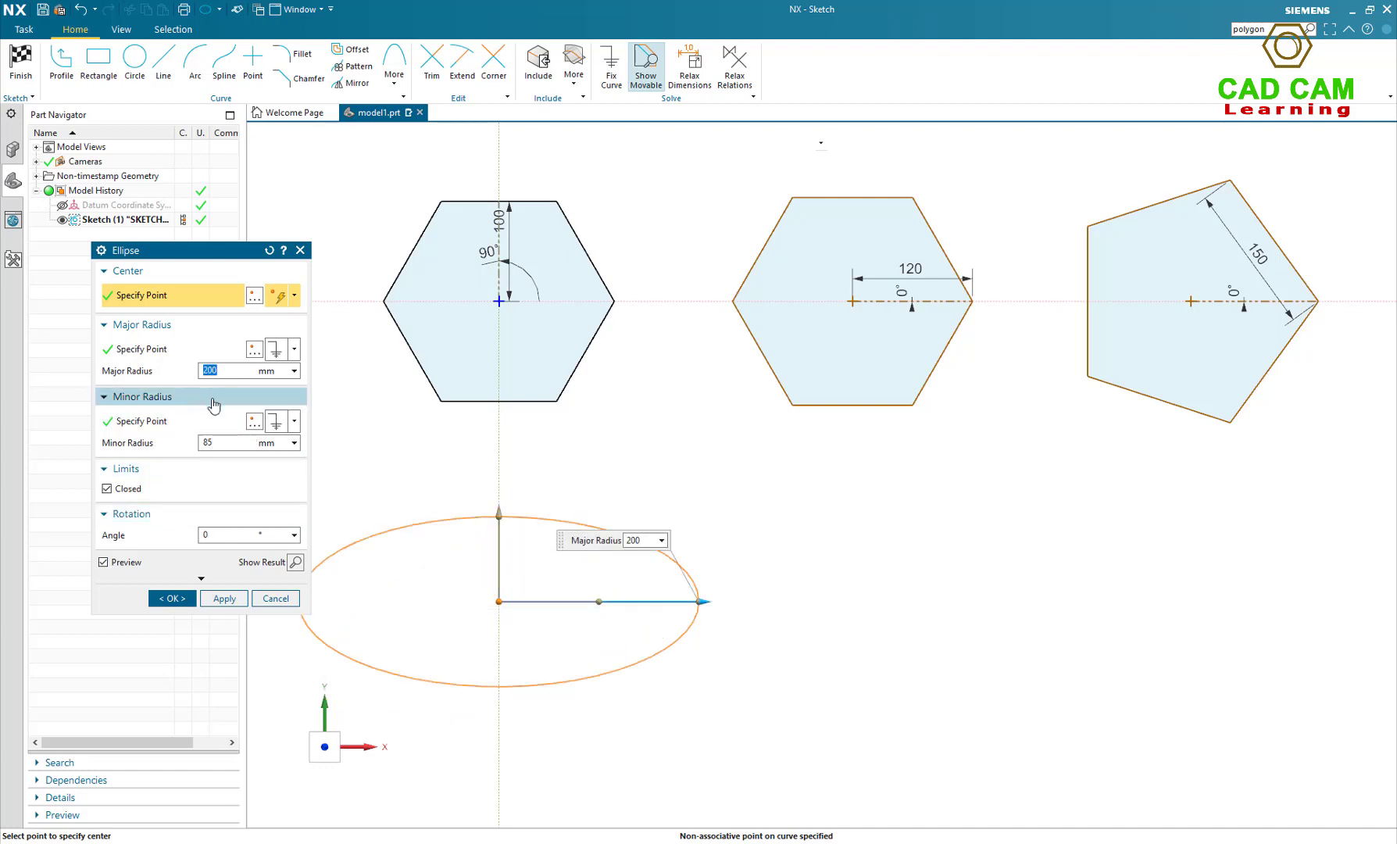
{"action": "left_click", "coordinate": [225, 444]}
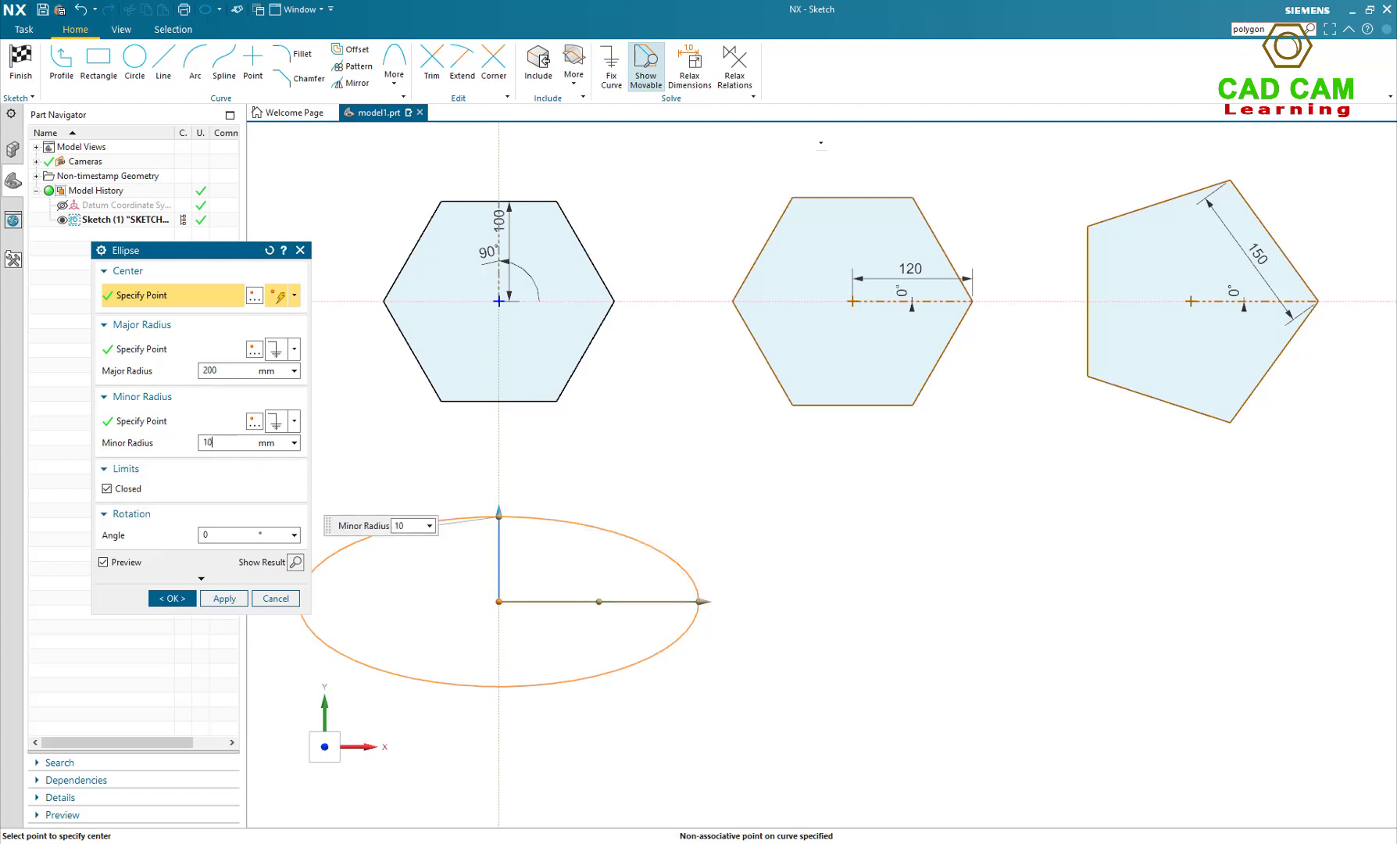
{"action": "key", "text": "Return"}
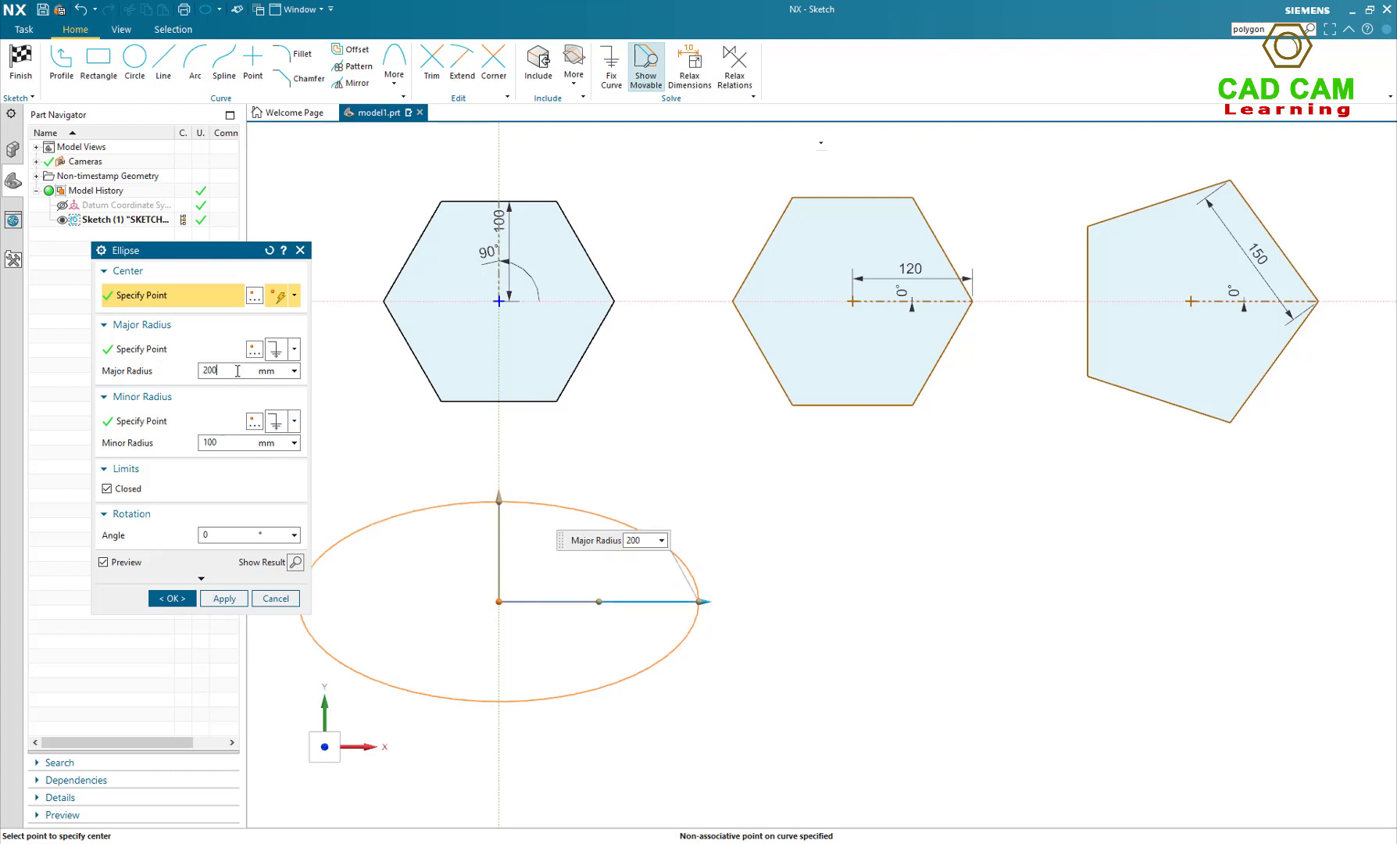
{"action": "left_click", "coordinate": [215, 534]}
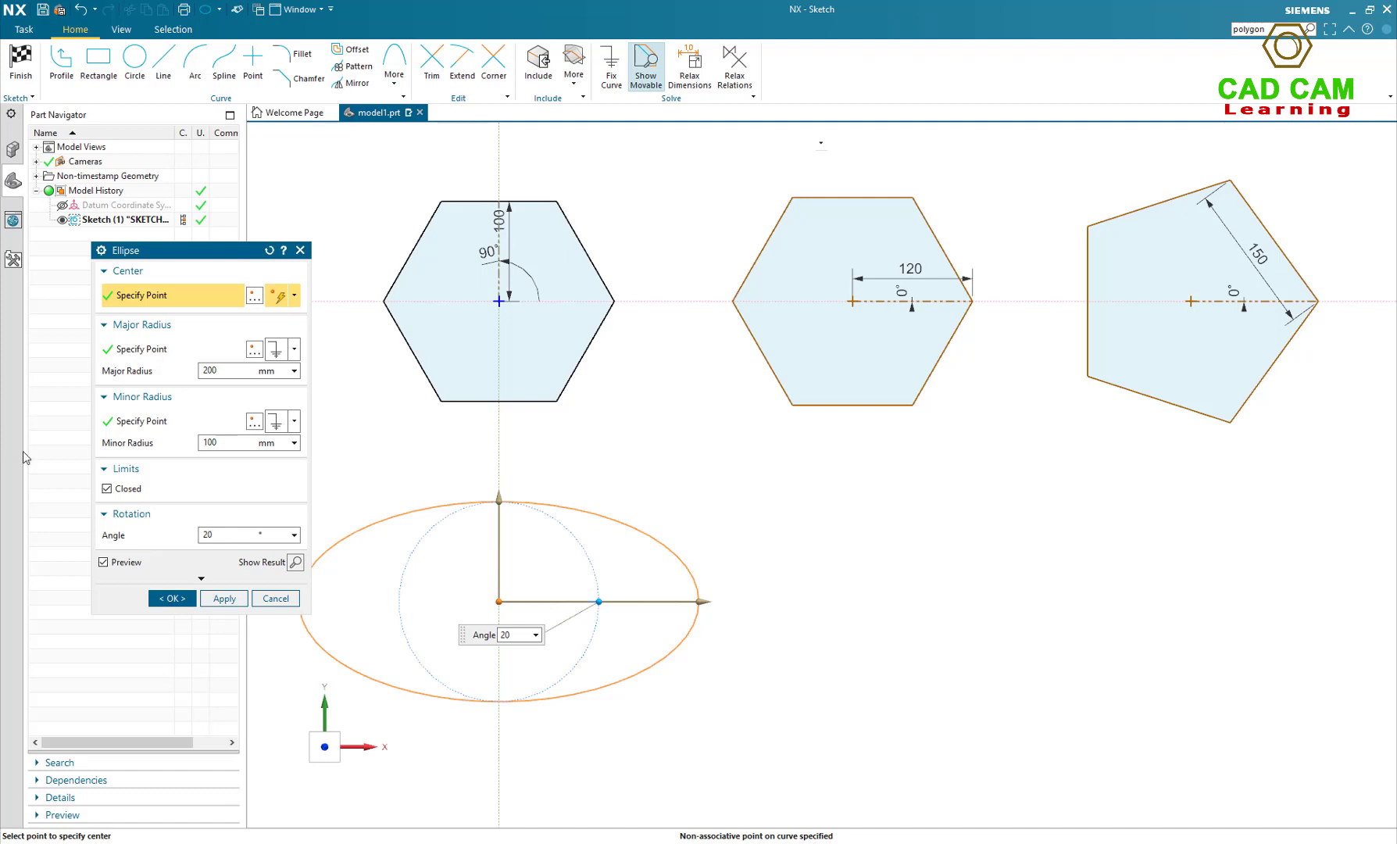
{"action": "left_click", "coordinate": [245, 442]}
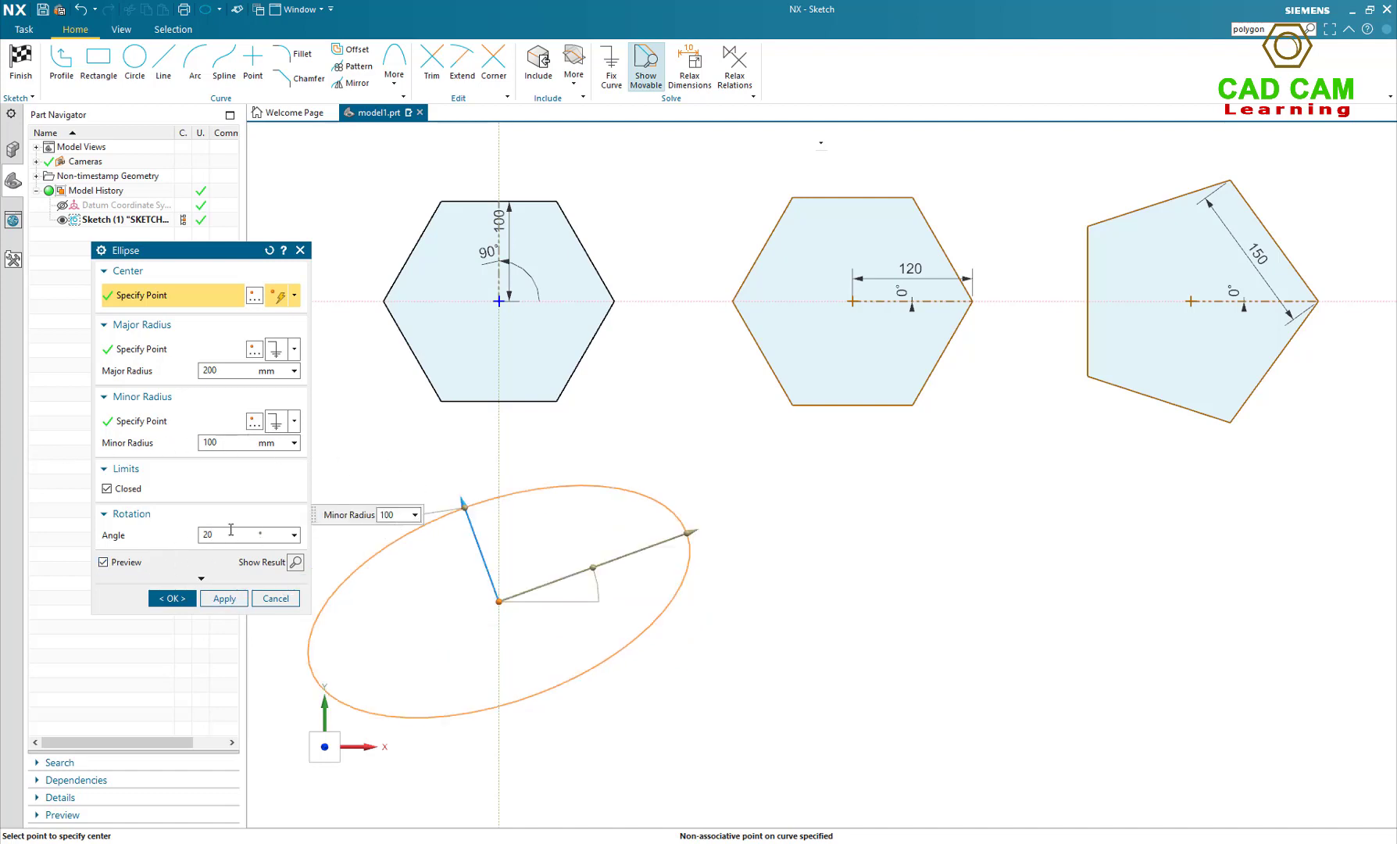
- Switch the ellipse preview off and on again, then create the ellipse and close the Ellipse command
{"action": "left_click", "coordinate": [104, 561]}
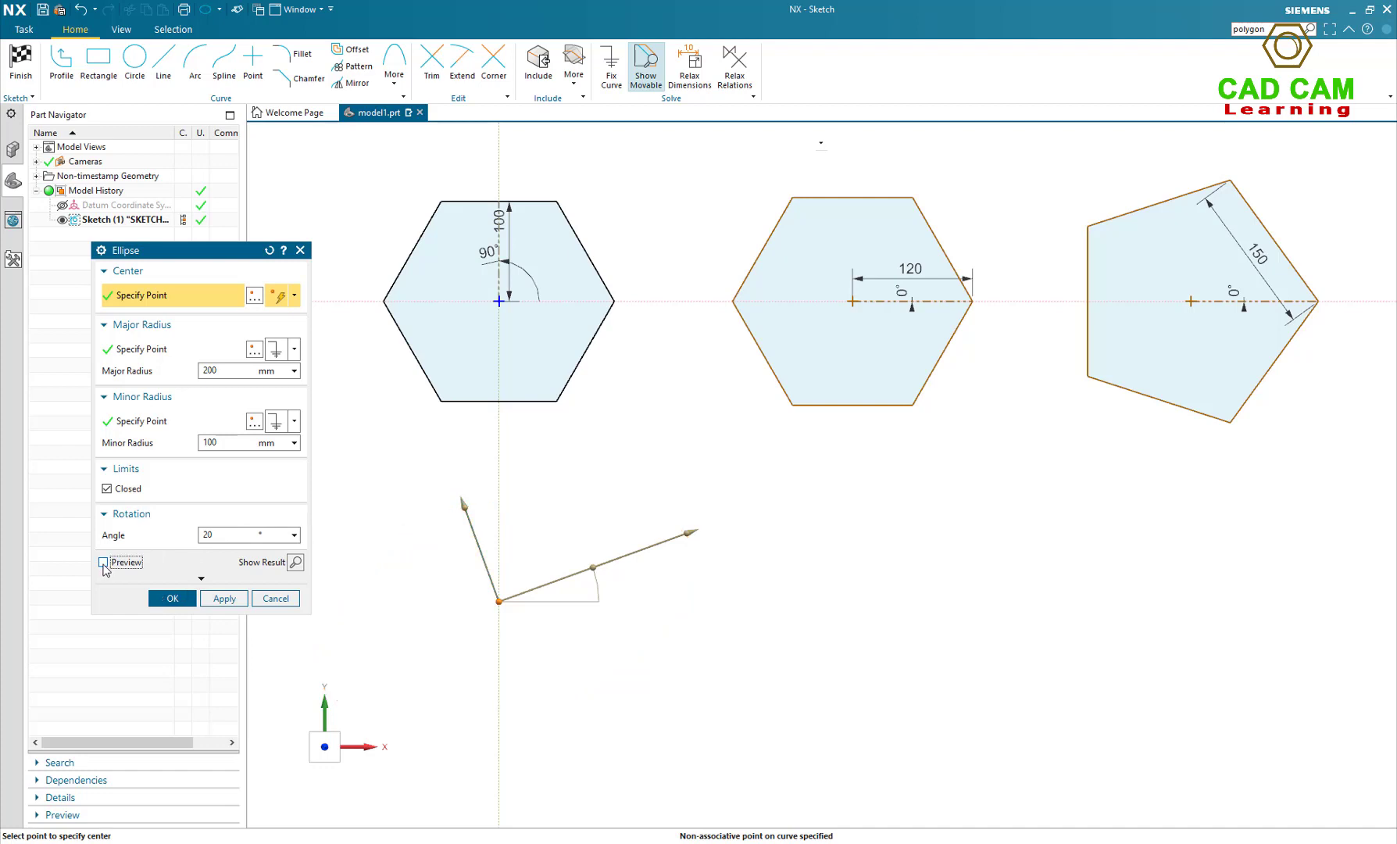
{"action": "left_click", "coordinate": [103, 562]}
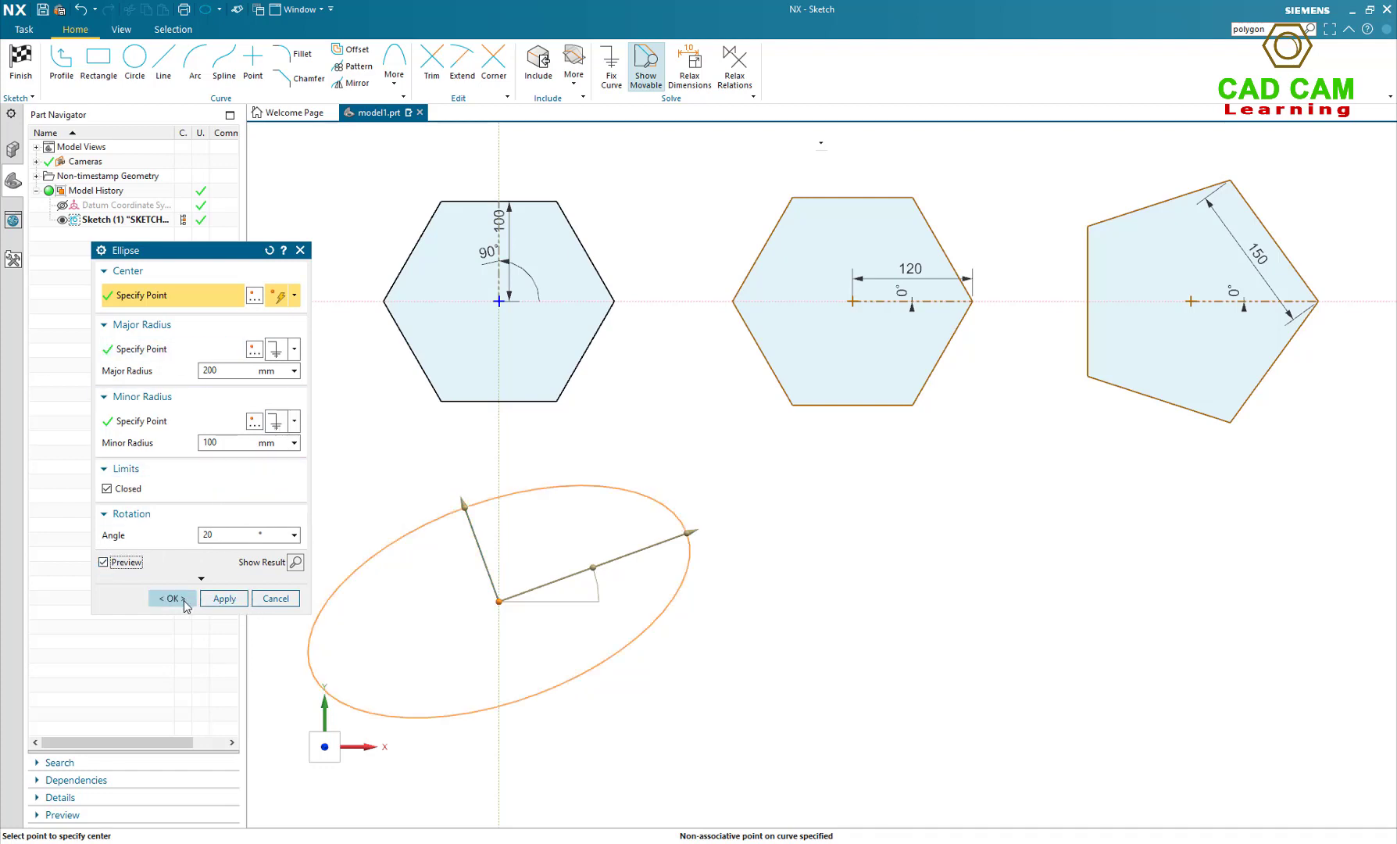
{"action": "left_click", "coordinate": [224, 598]}
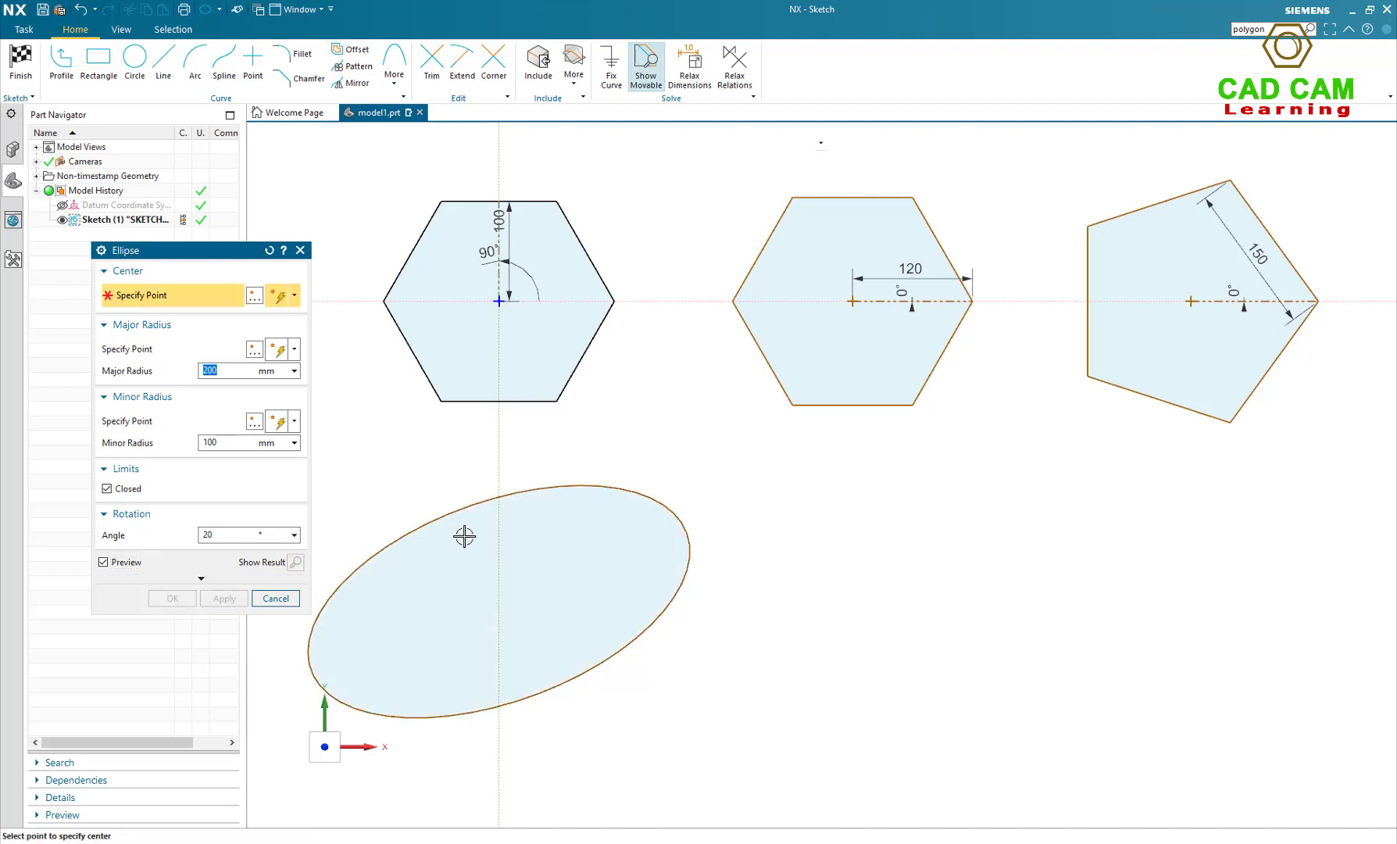
{"action": "left_click", "coordinate": [275, 598]}
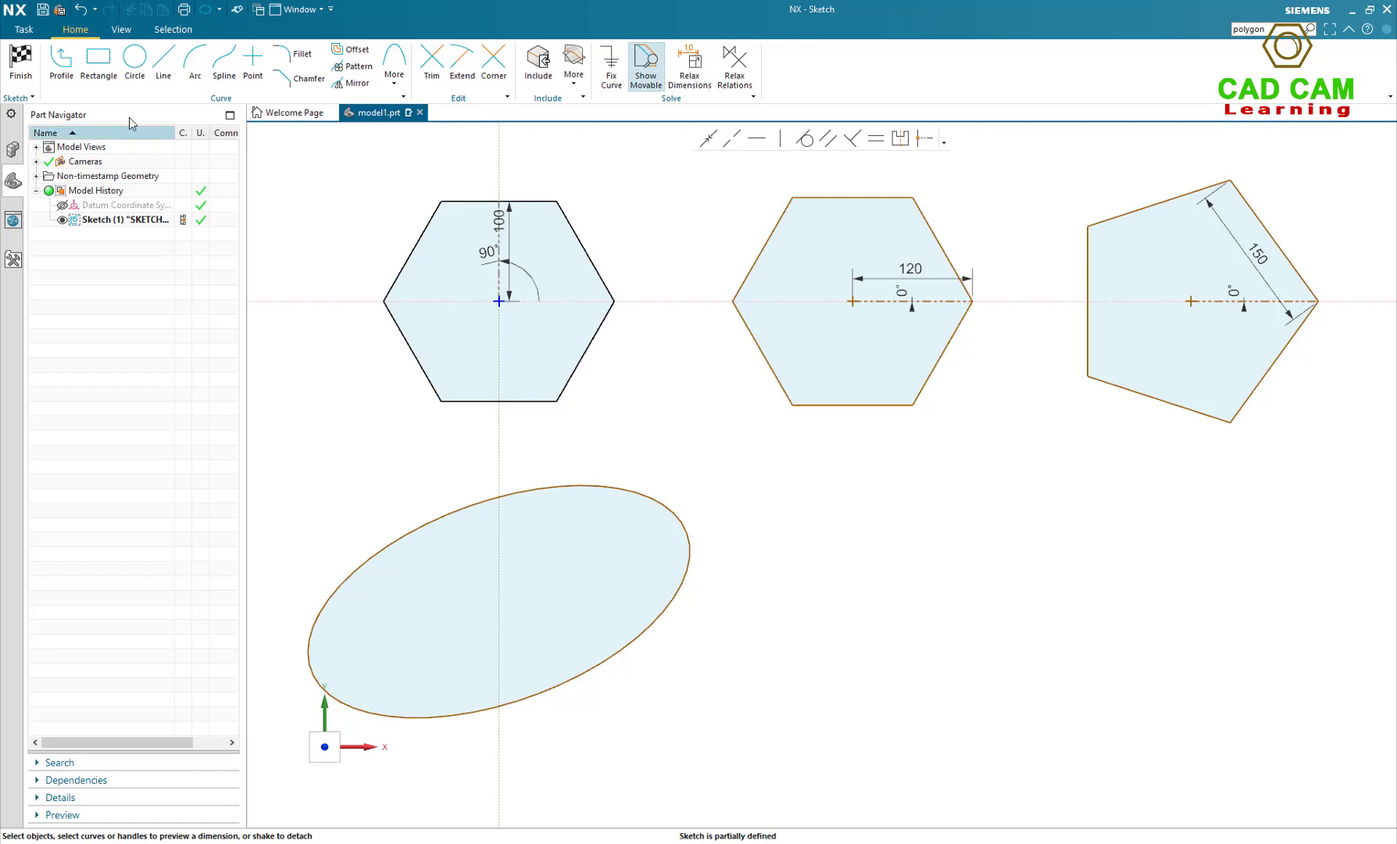
- Draw an open L-shaped profile below the pentagon: a vertical line downwards, followed by a horizontal line to the left
{"action": "left_click", "coordinate": [61, 63]}
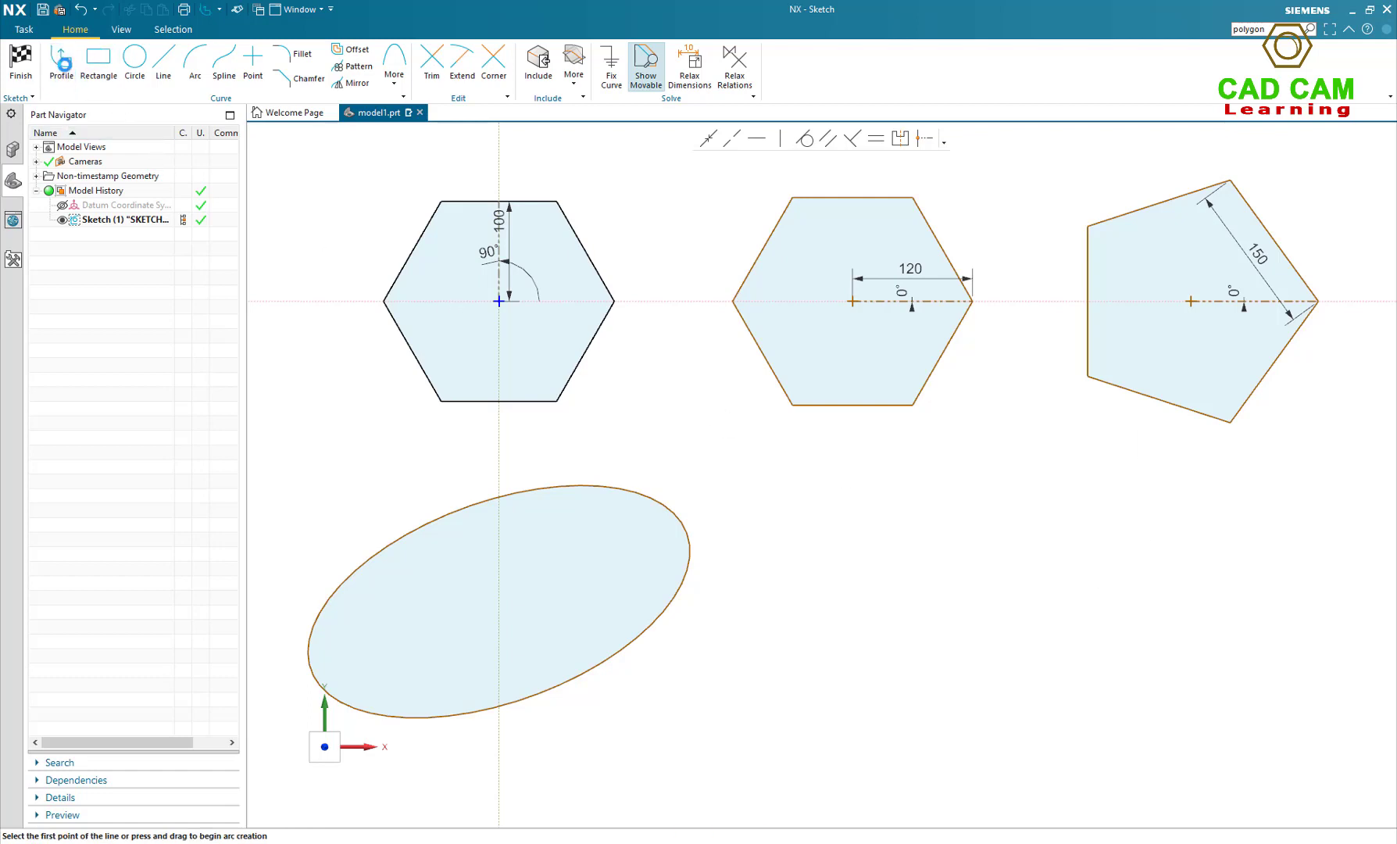
{"action": "left_click", "coordinate": [1162, 536]}
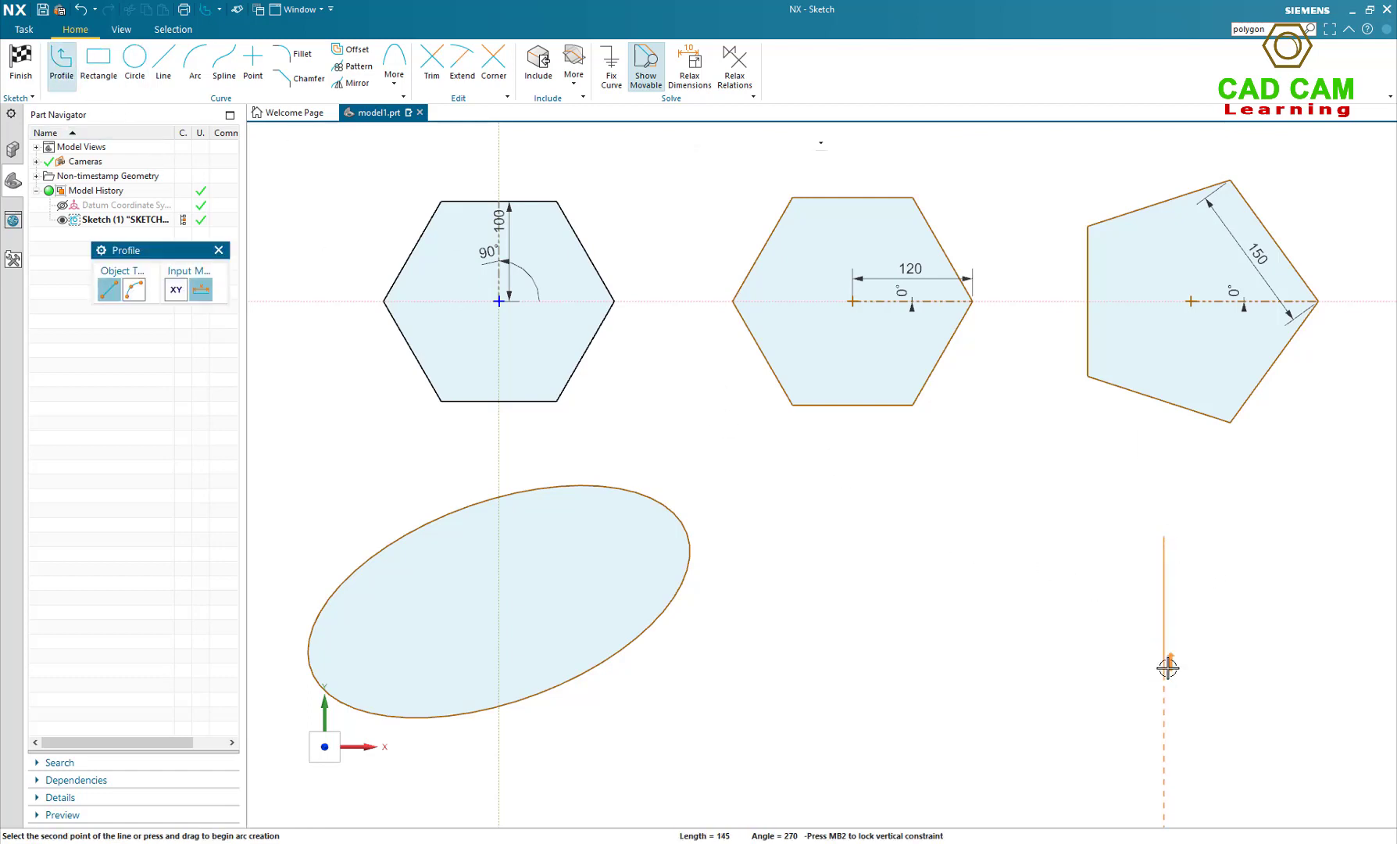
{"action": "key", "text": "Escape"}
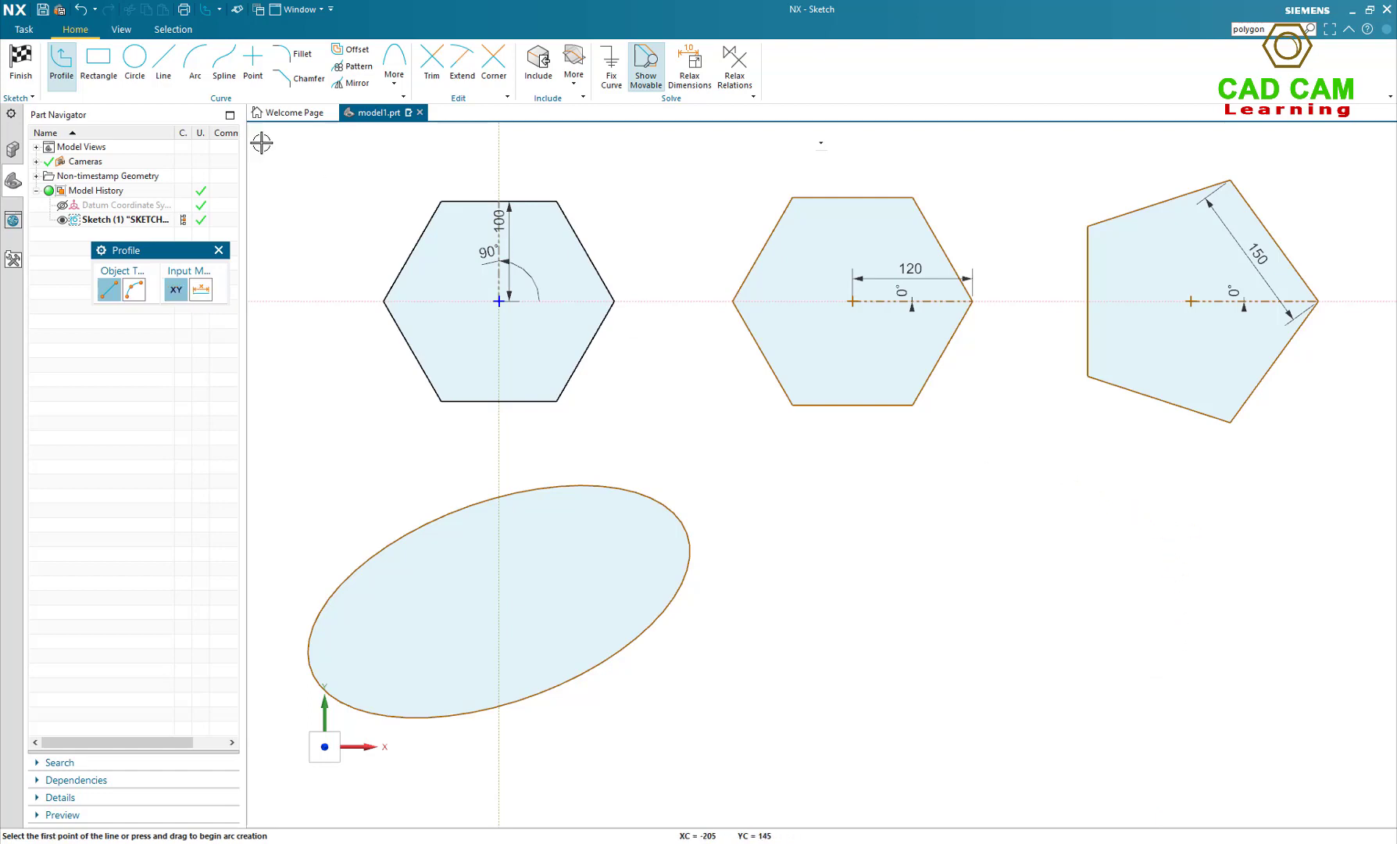
{"action": "left_click", "coordinate": [1146, 476]}
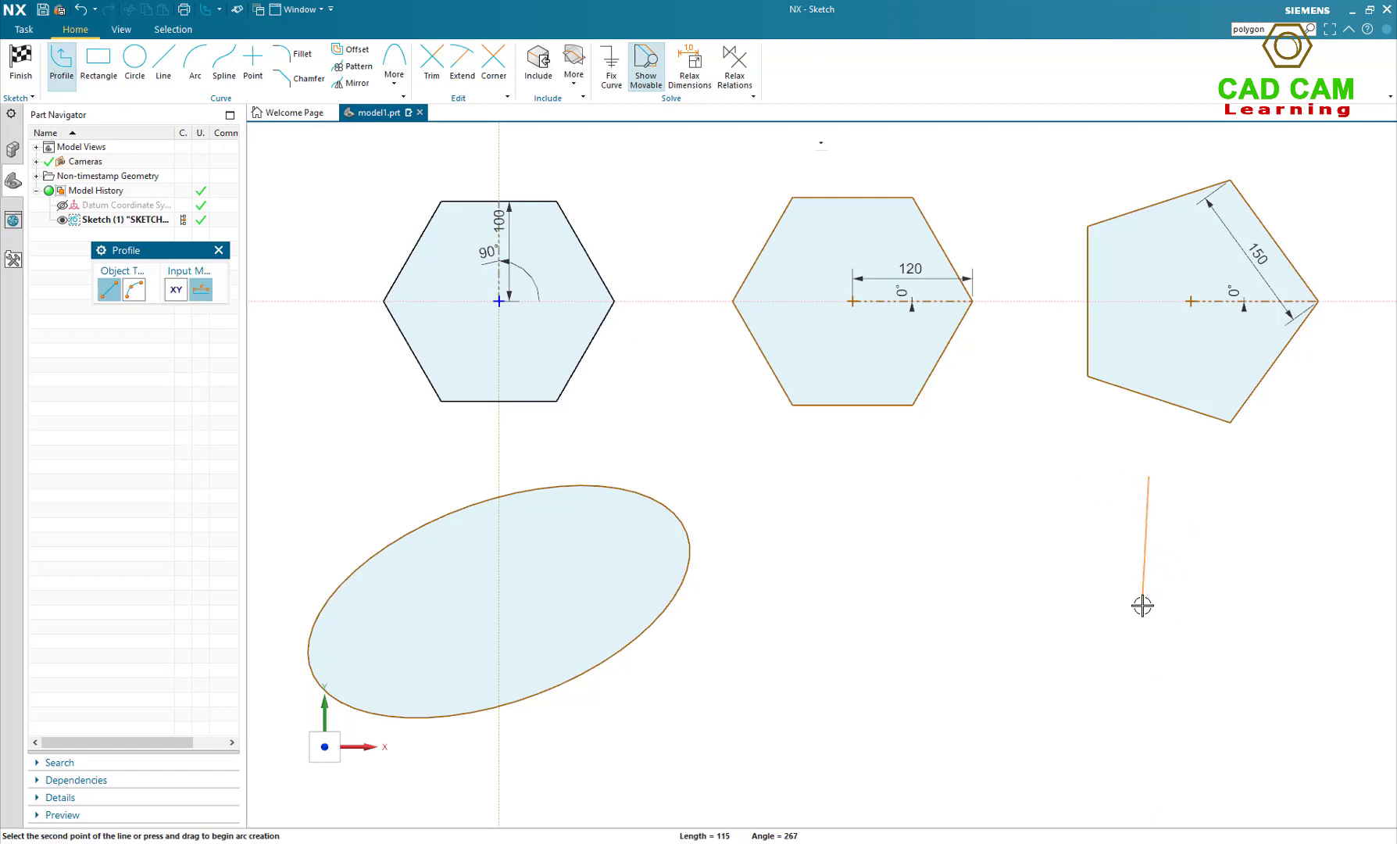
{"action": "left_click", "coordinate": [1148, 681]}
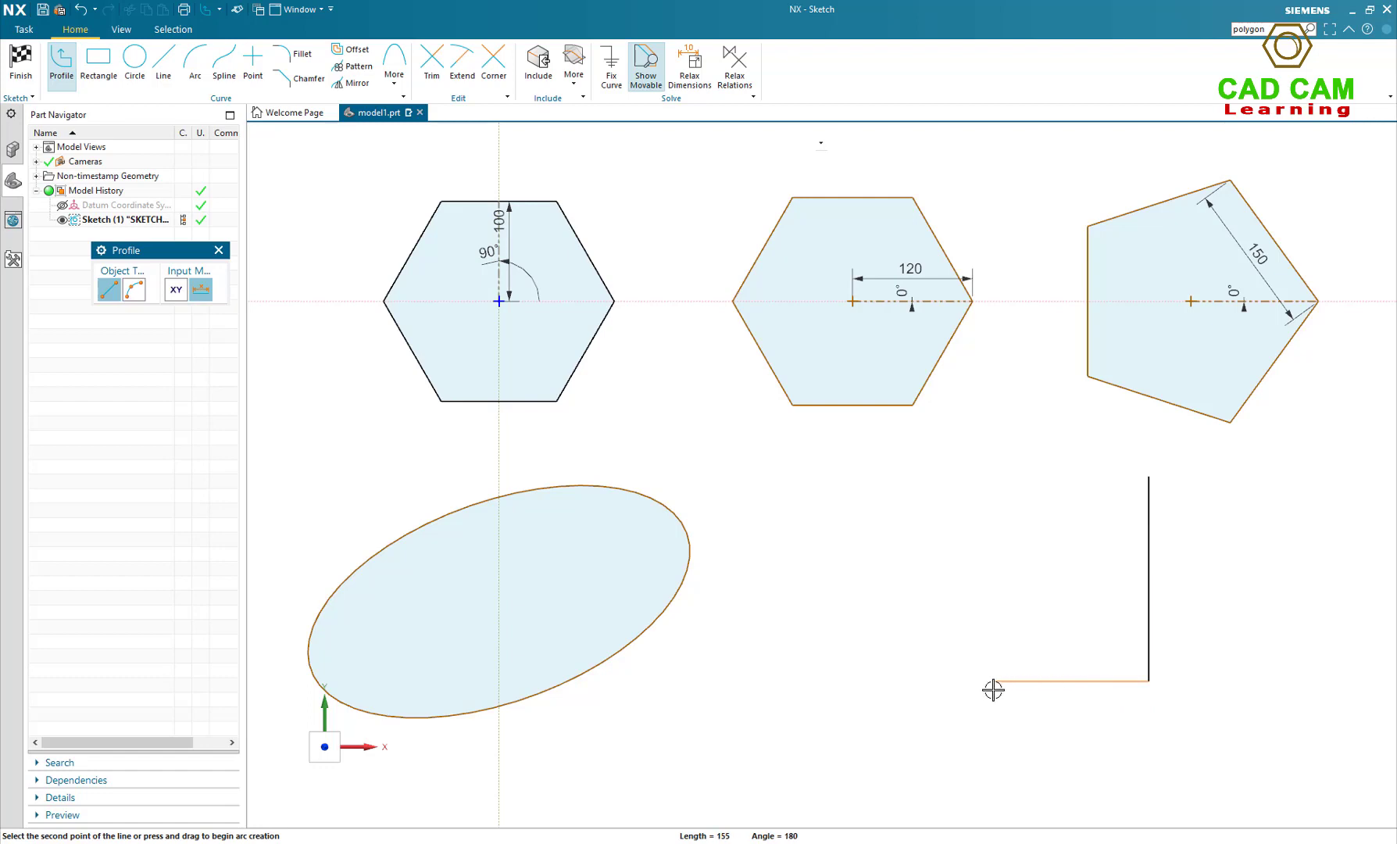
{"action": "left_click", "coordinate": [969, 682]}
{"action": "middle_click", "coordinate": [1079, 693]}
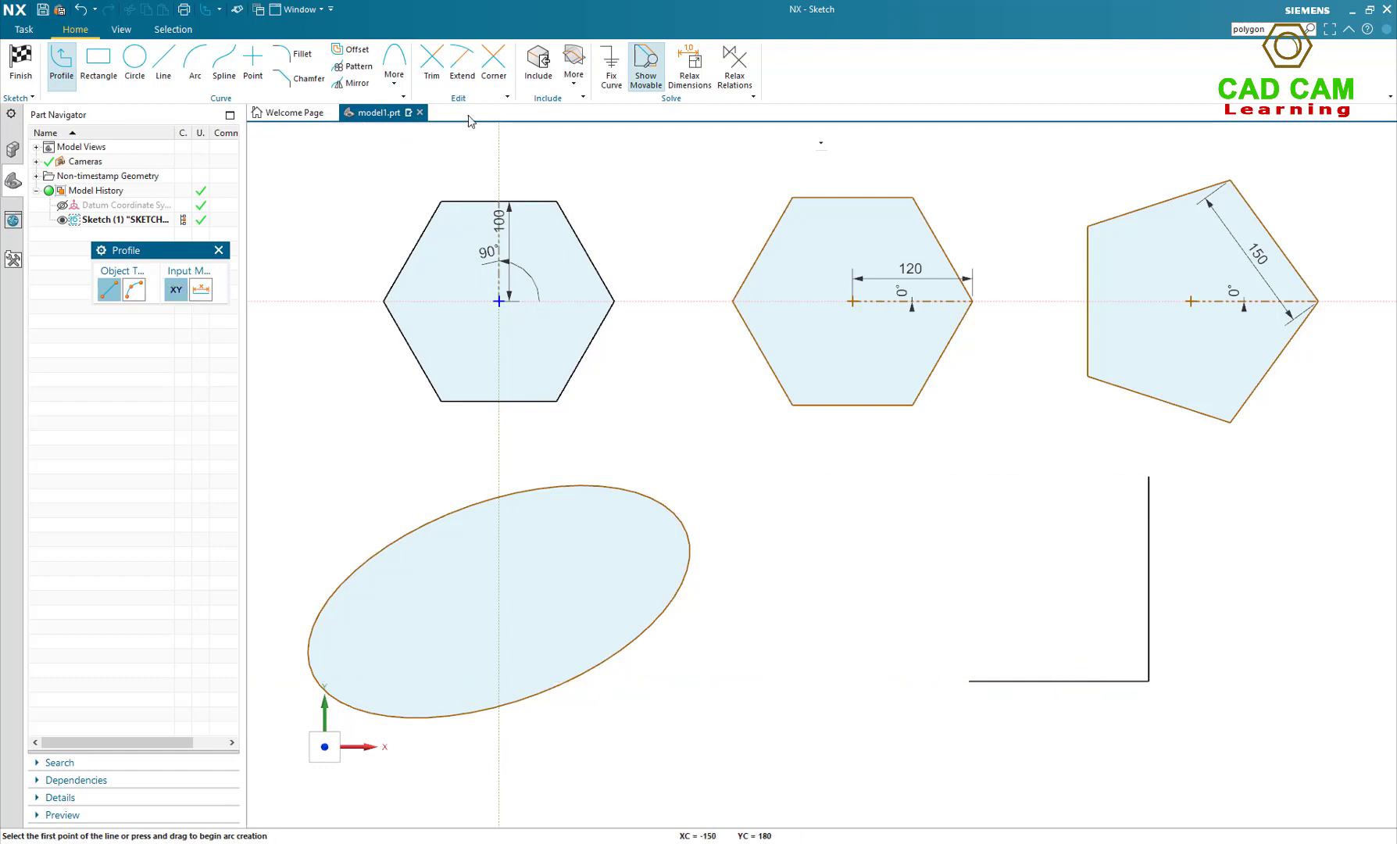
{"action": "left_click", "coordinate": [396, 77]}
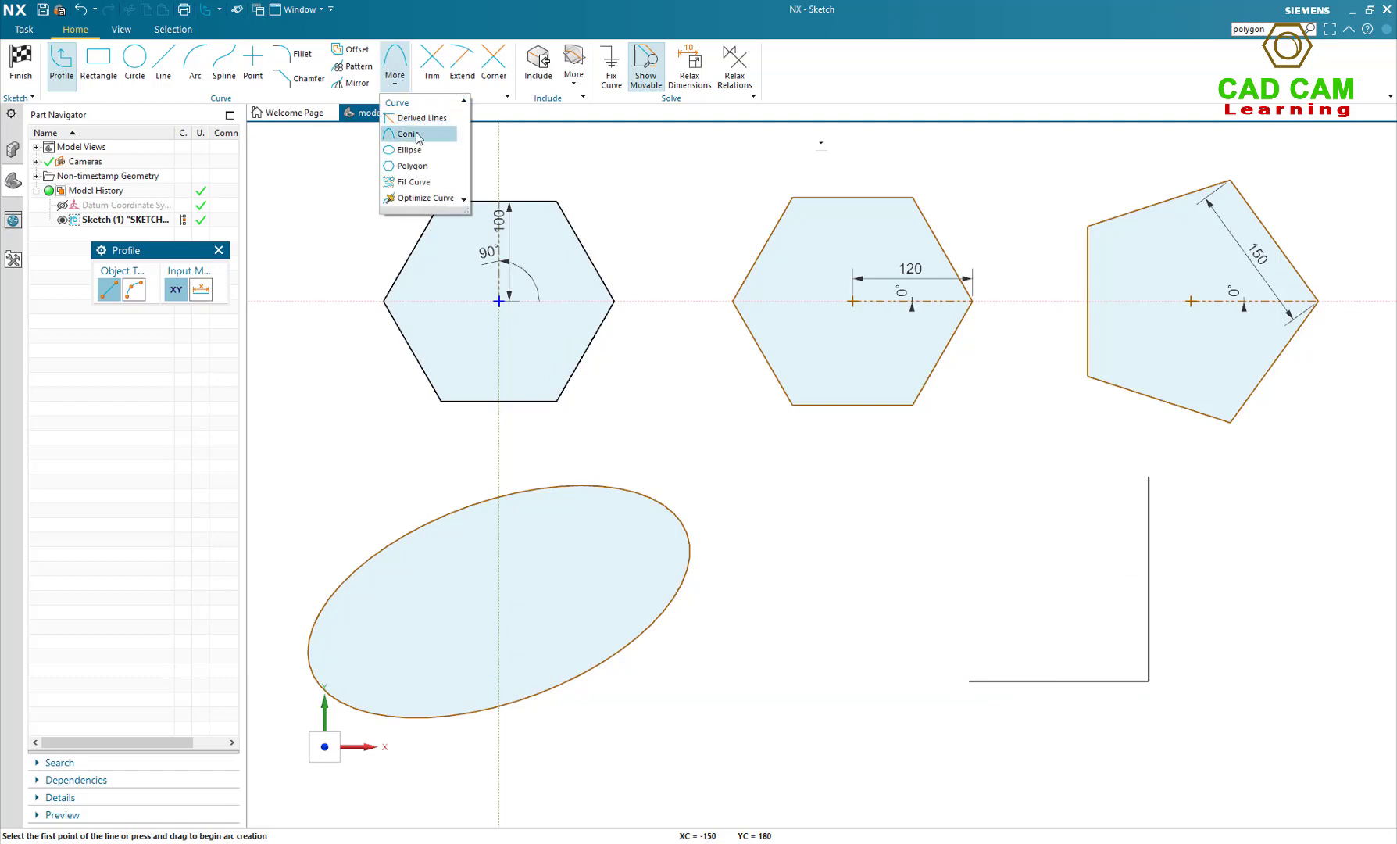
{"action": "left_click", "coordinate": [407, 134]}
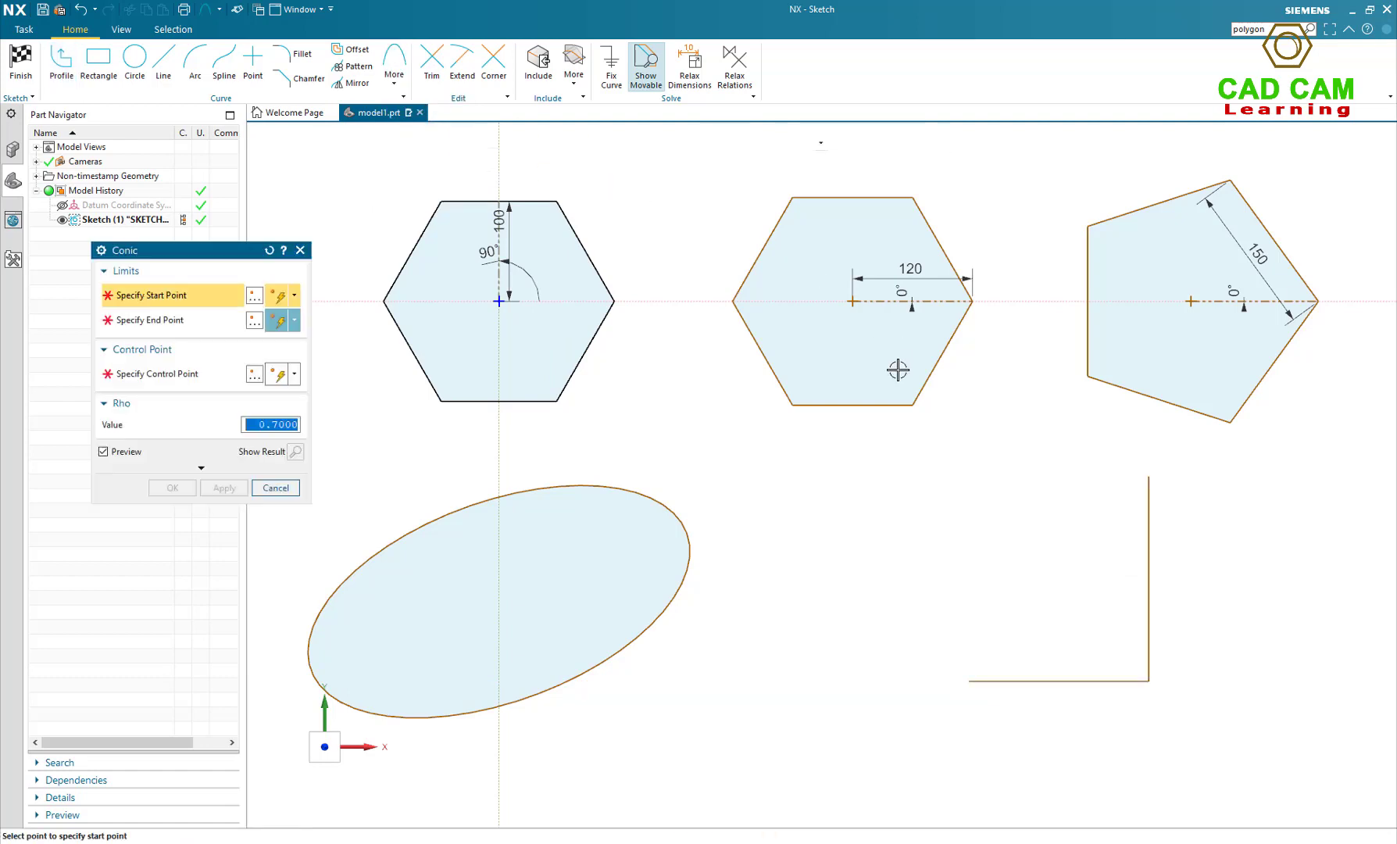
{"action": "left_click", "coordinate": [249, 321]}
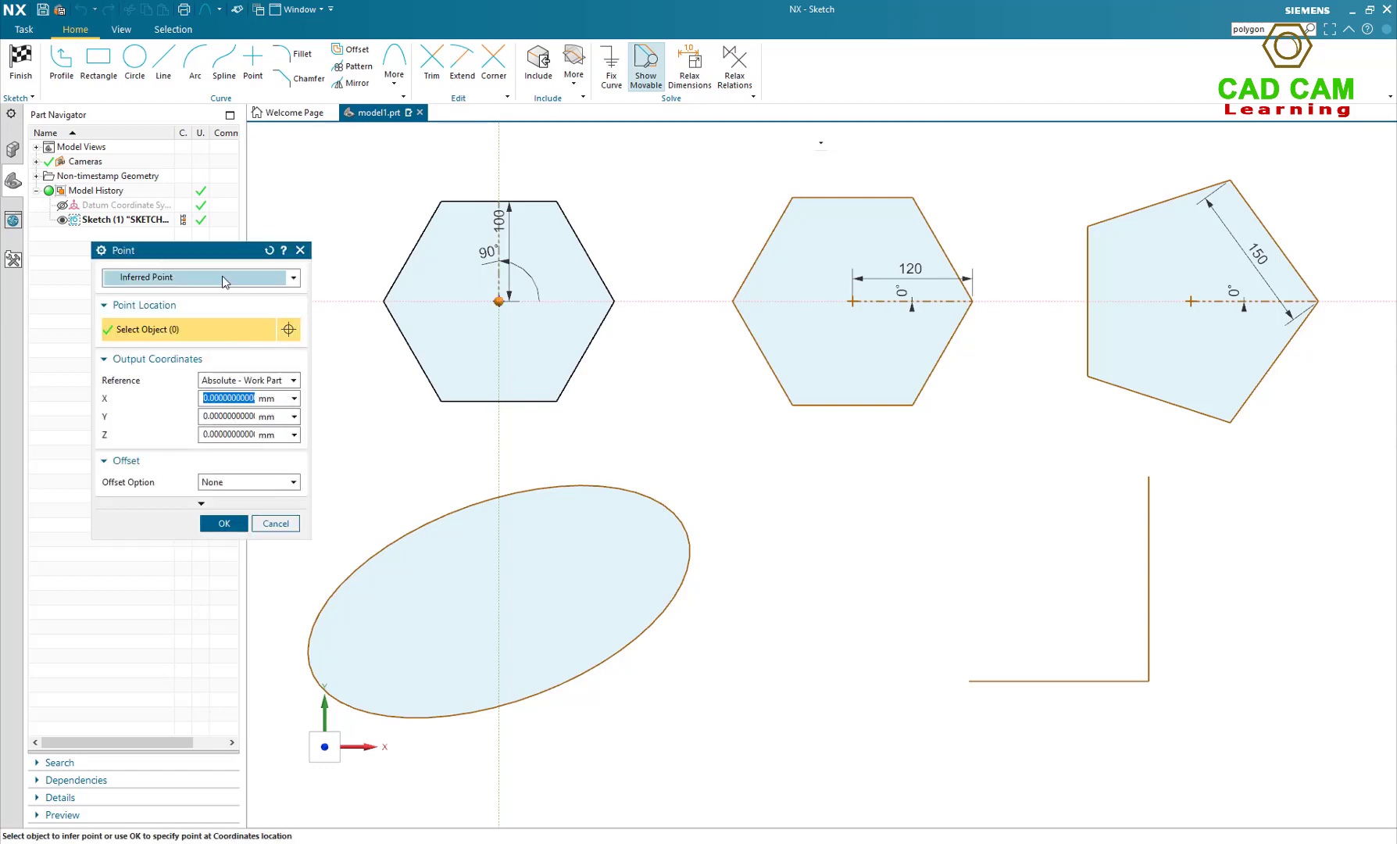
{"action": "left_click", "coordinate": [224, 279]}
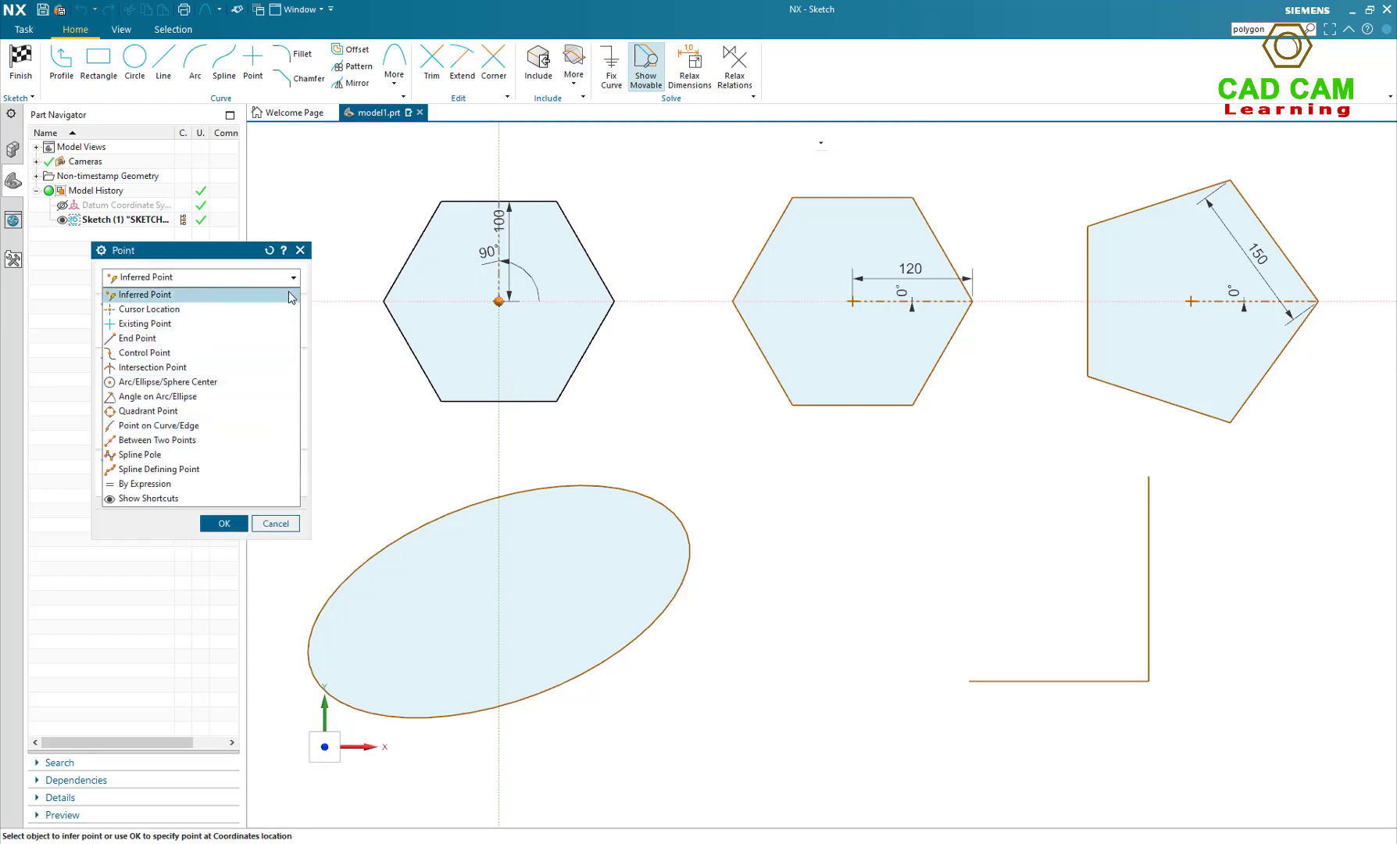
{"action": "left_click", "coordinate": [138, 337]}
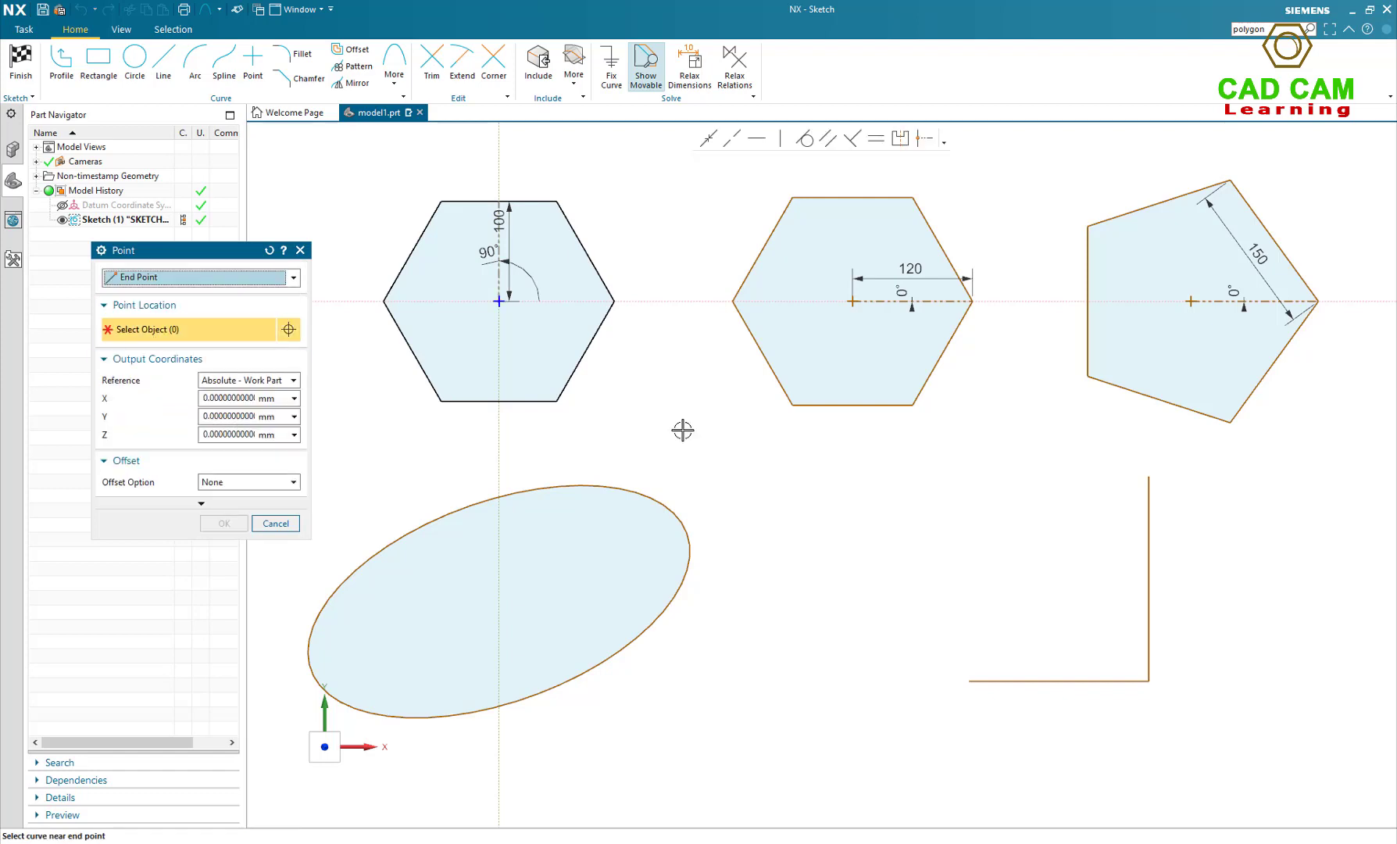
{"action": "left_click", "coordinate": [1150, 474]}
{"action": "left_click", "coordinate": [223, 523]}
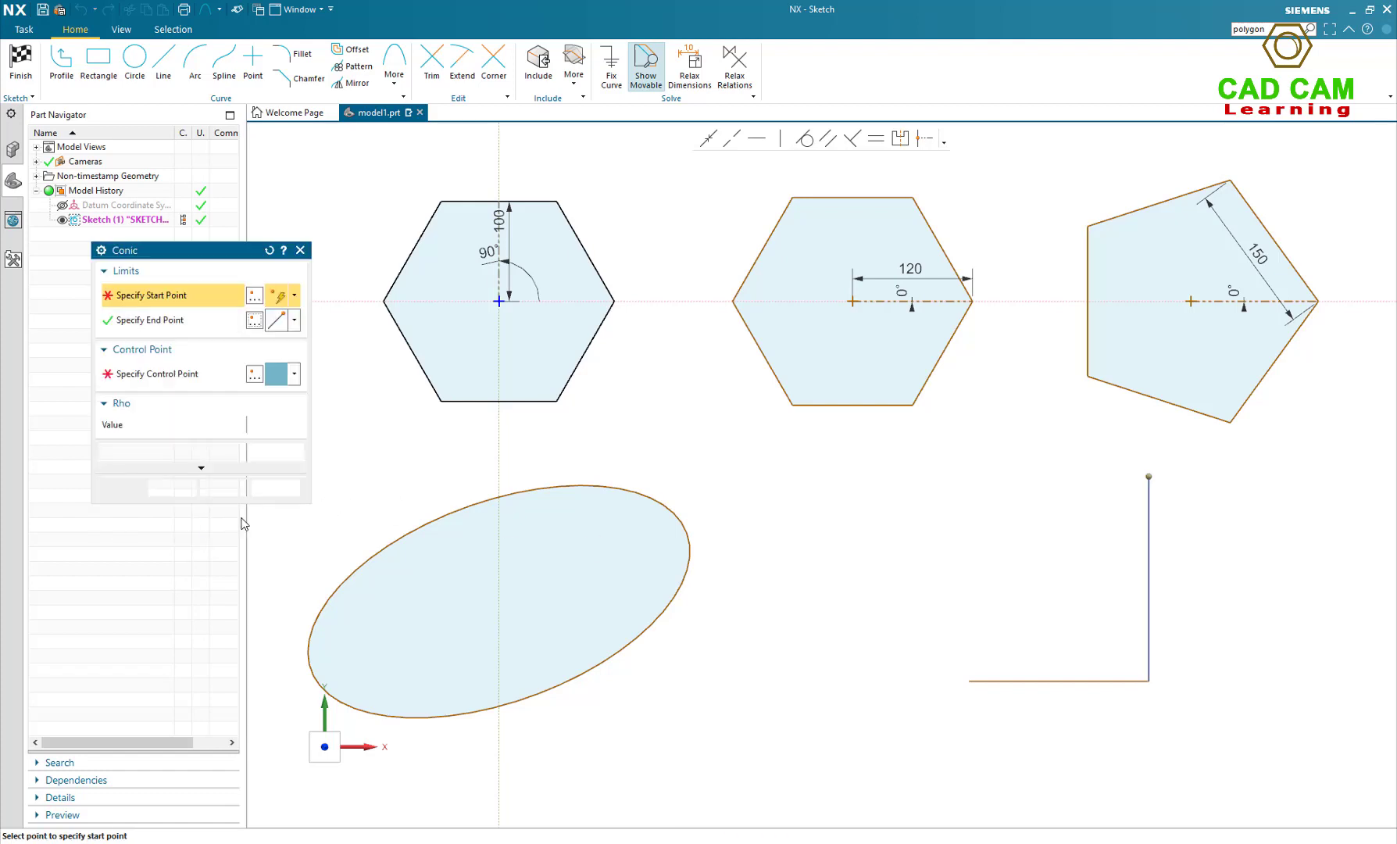
{"action": "left_click", "coordinate": [254, 374]}
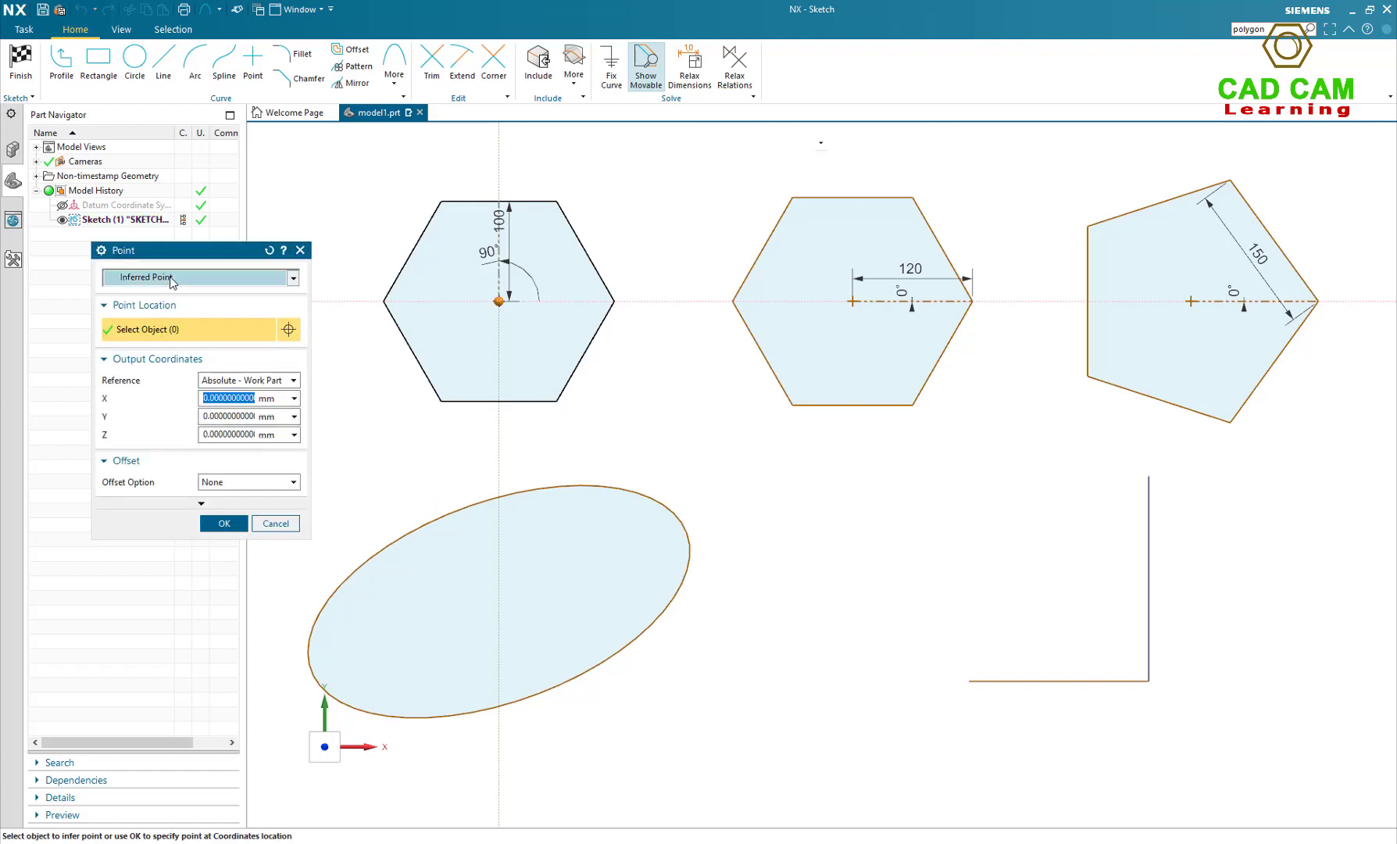
{"action": "left_click", "coordinate": [168, 277]}
{"action": "left_click", "coordinate": [161, 339]}
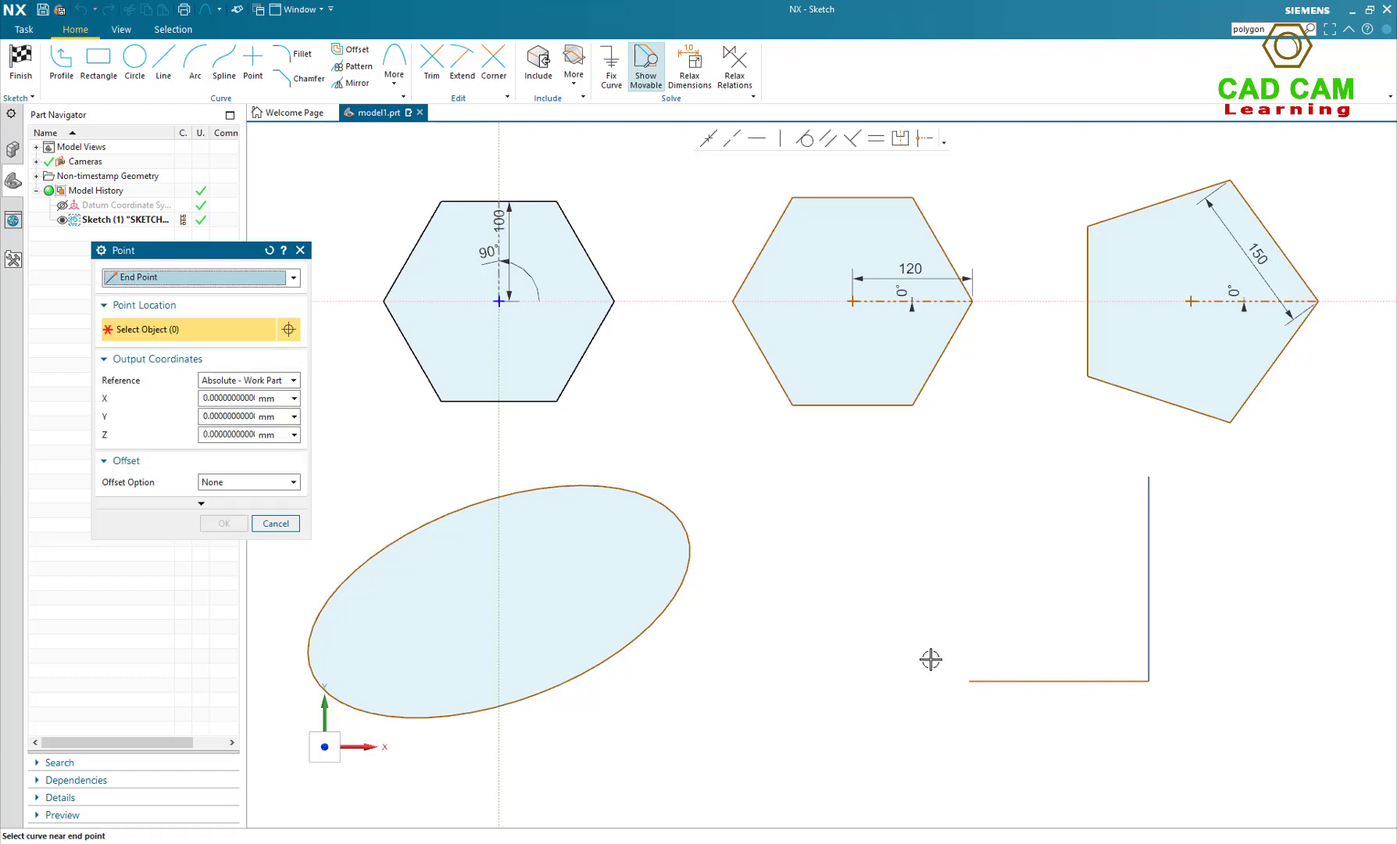
{"action": "left_click", "coordinate": [973, 678]}
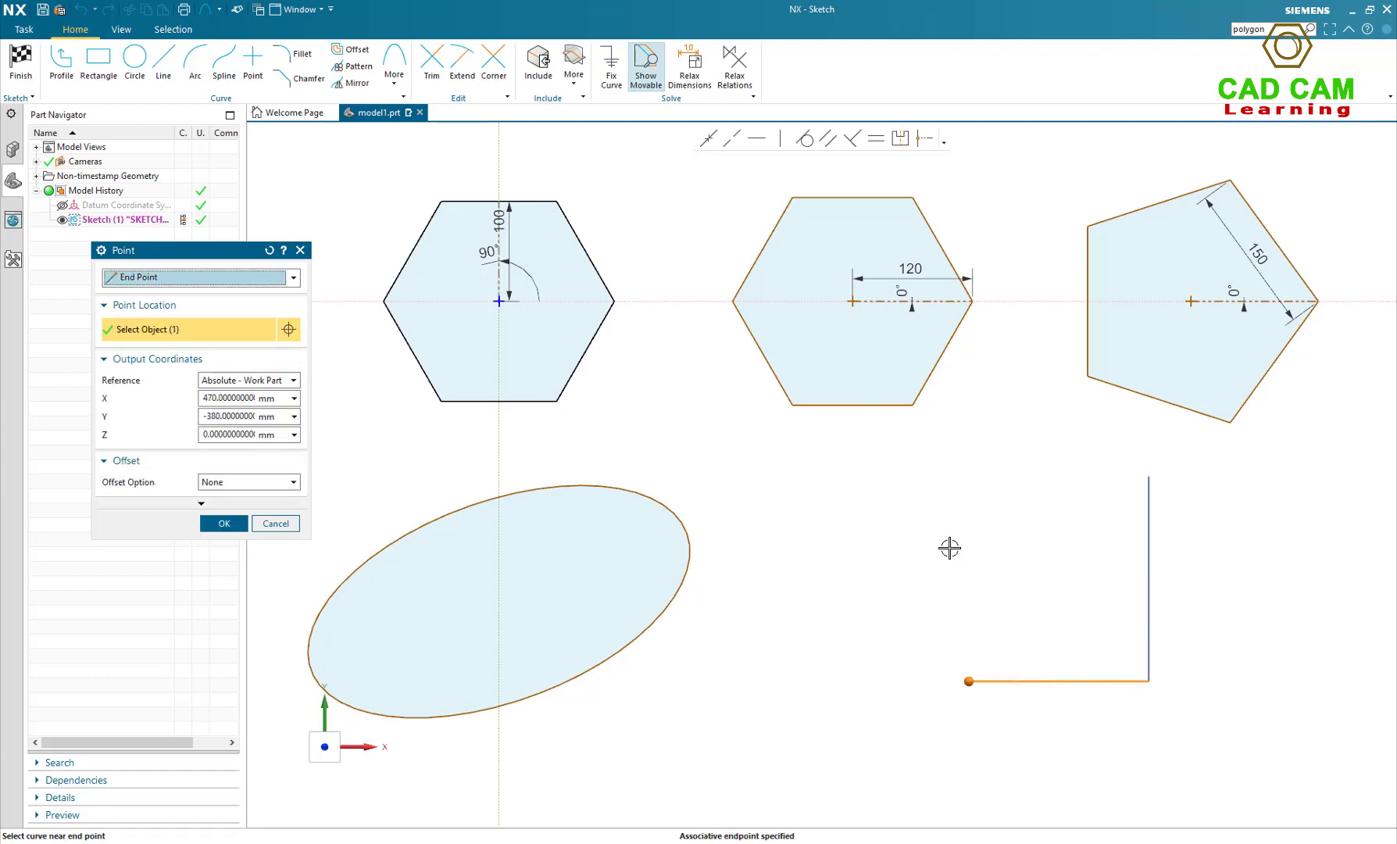
{"action": "left_click", "coordinate": [225, 524]}
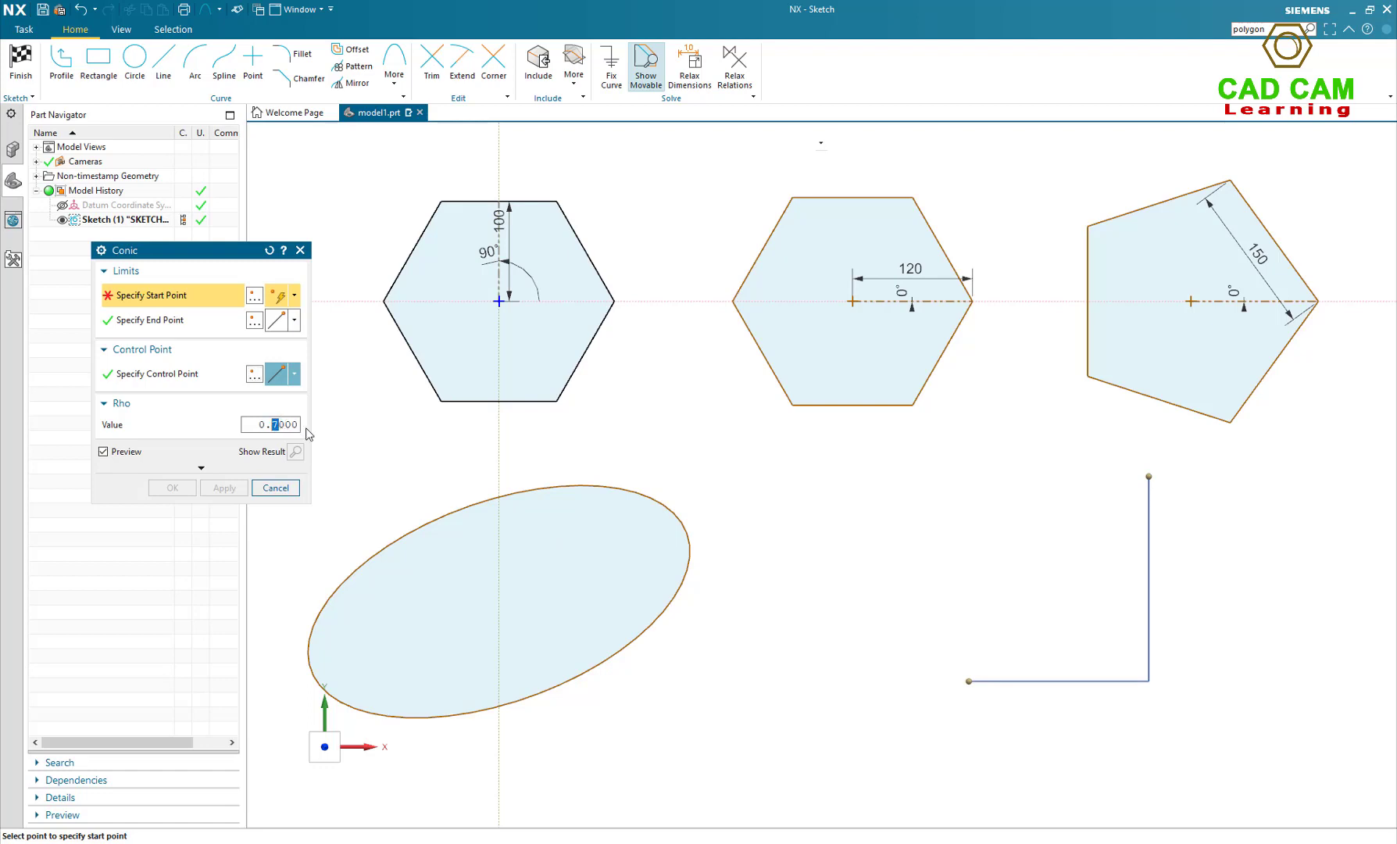
{"action": "left_click", "coordinate": [1145, 680]}
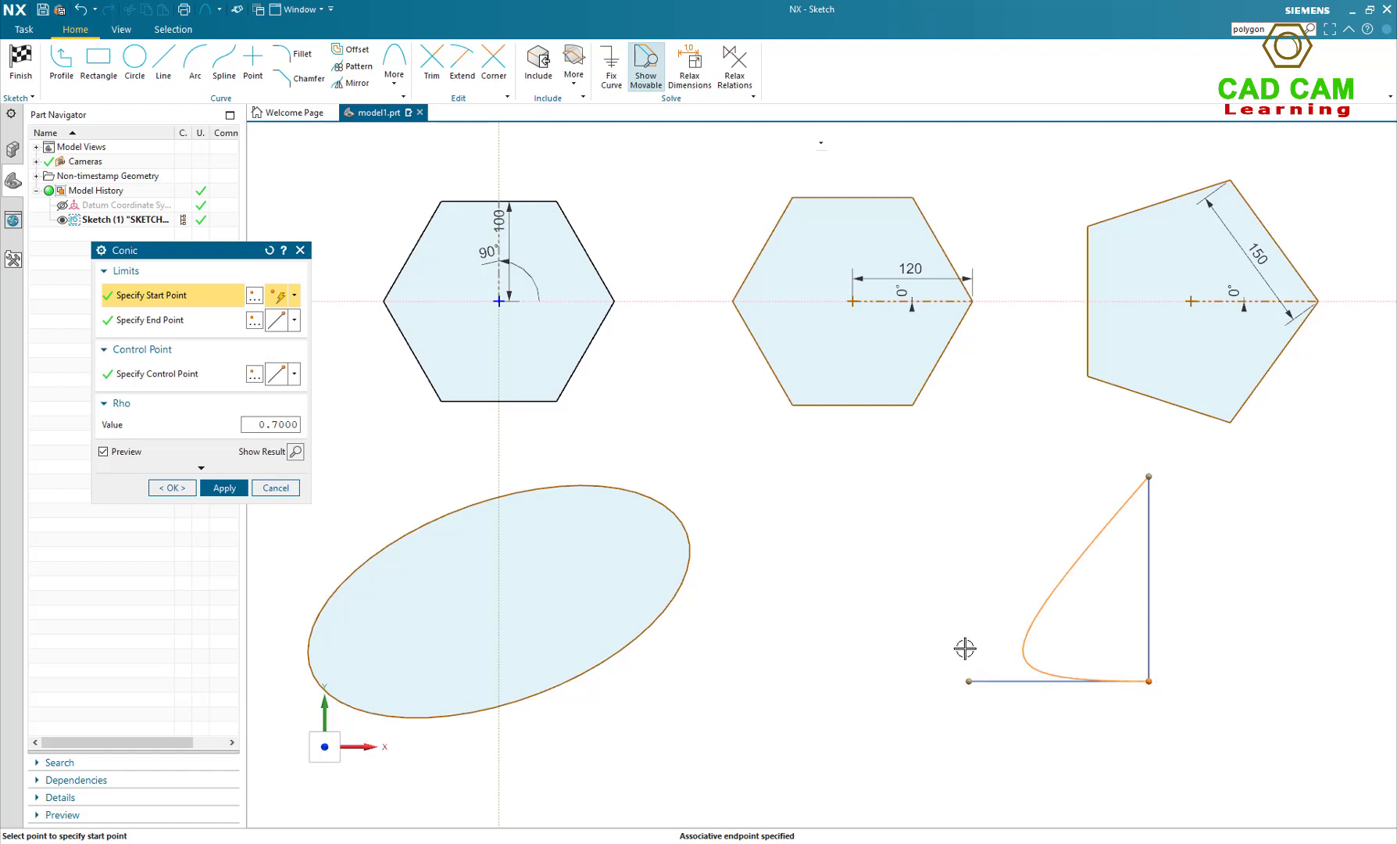
{"action": "left_click", "coordinate": [273, 489]}
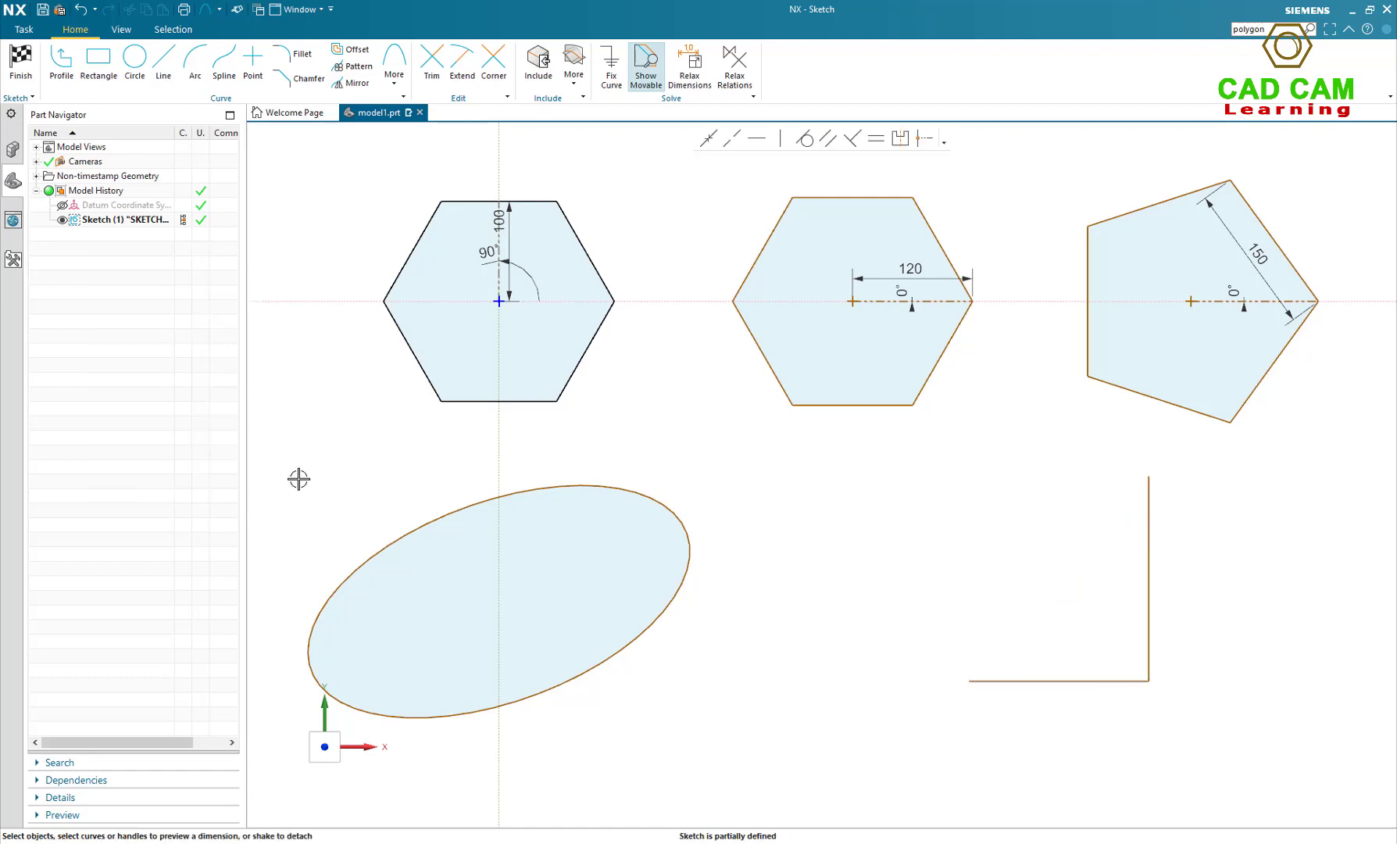
- Define a conic on the L-shaped lines from the vertical line's upper end to the horizontal line's left end, with its control point at the corner
{"action": "left_click", "coordinate": [394, 66]}
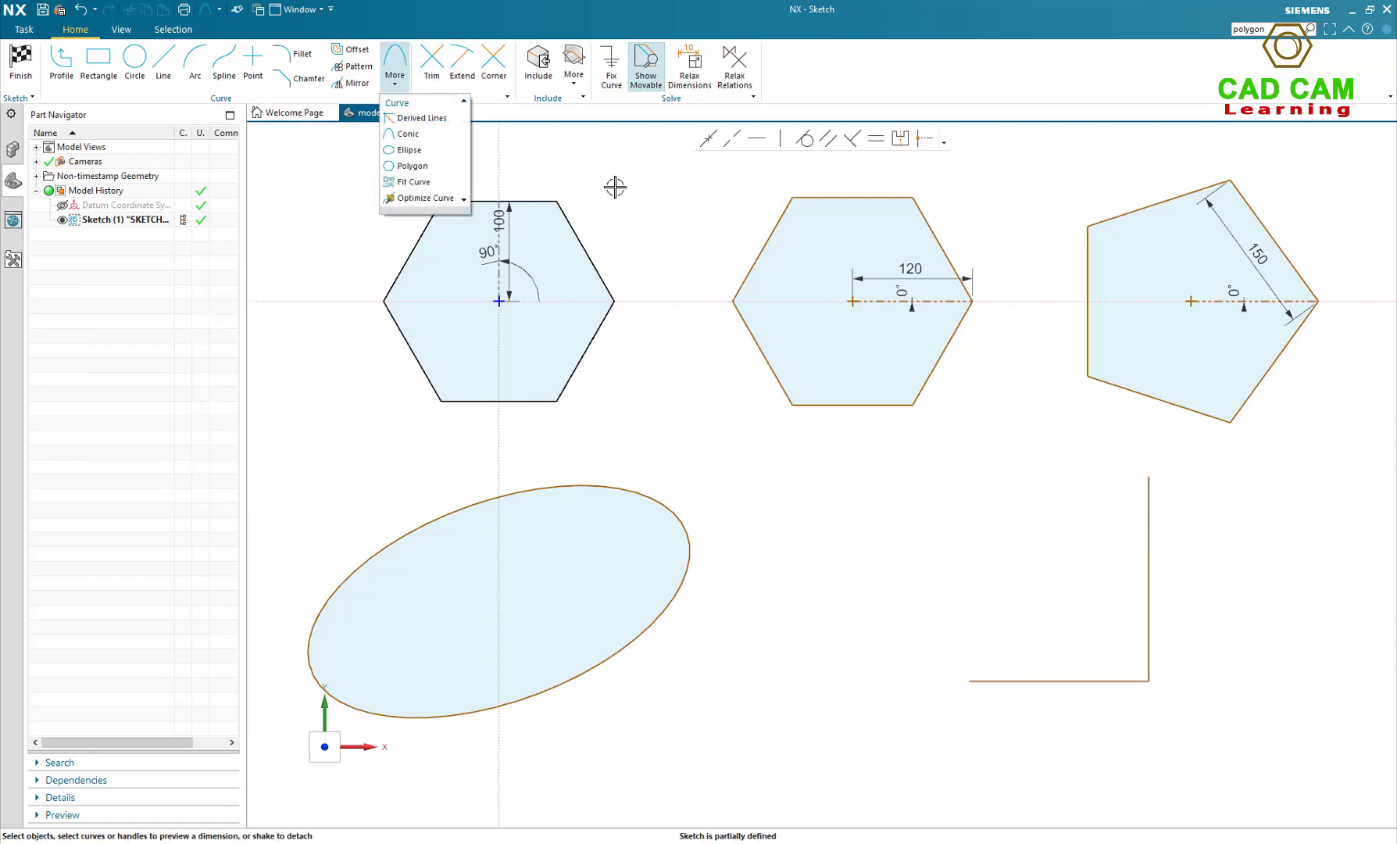
{"action": "left_click", "coordinate": [411, 135]}
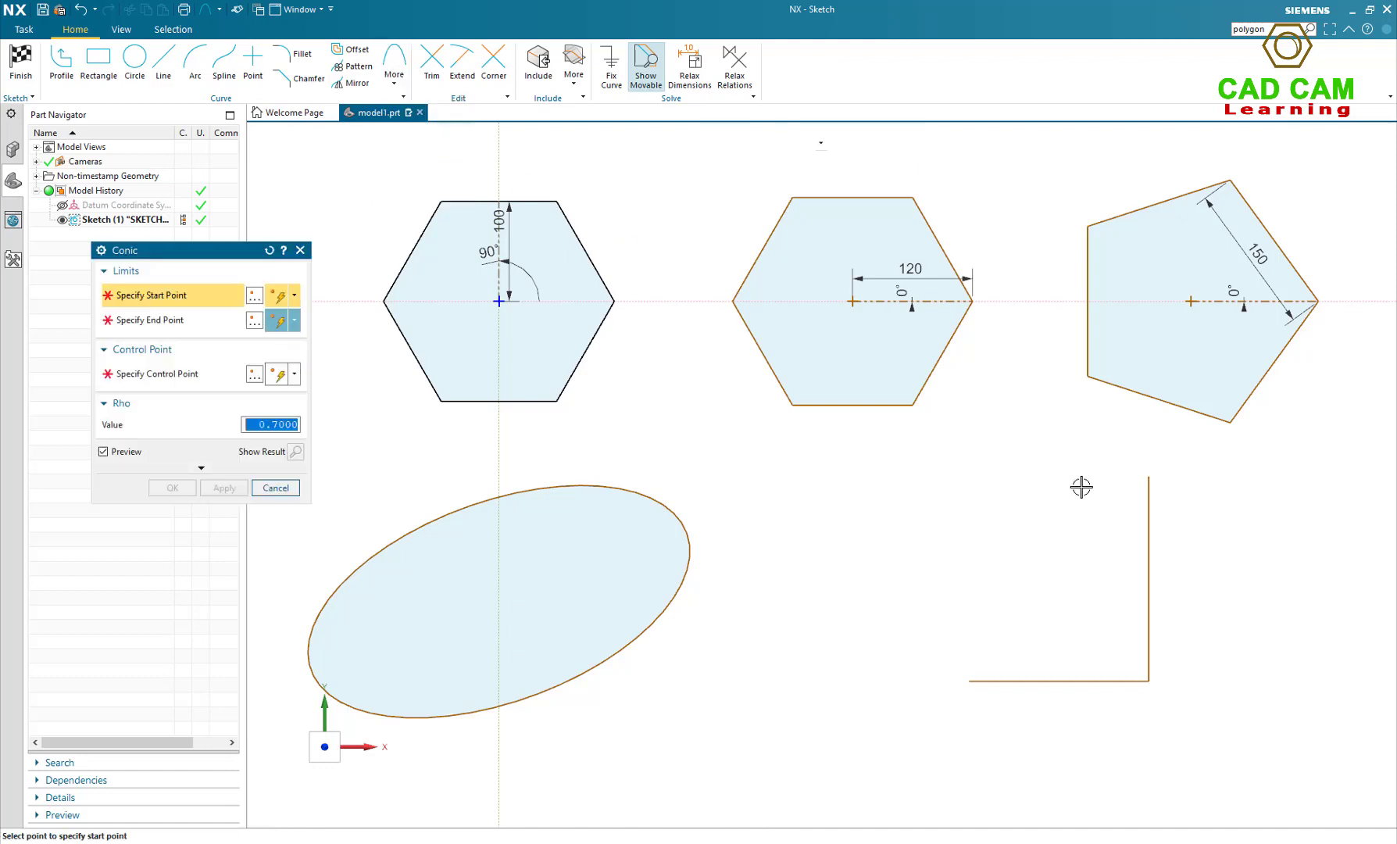
{"action": "left_click", "coordinate": [1152, 476]}
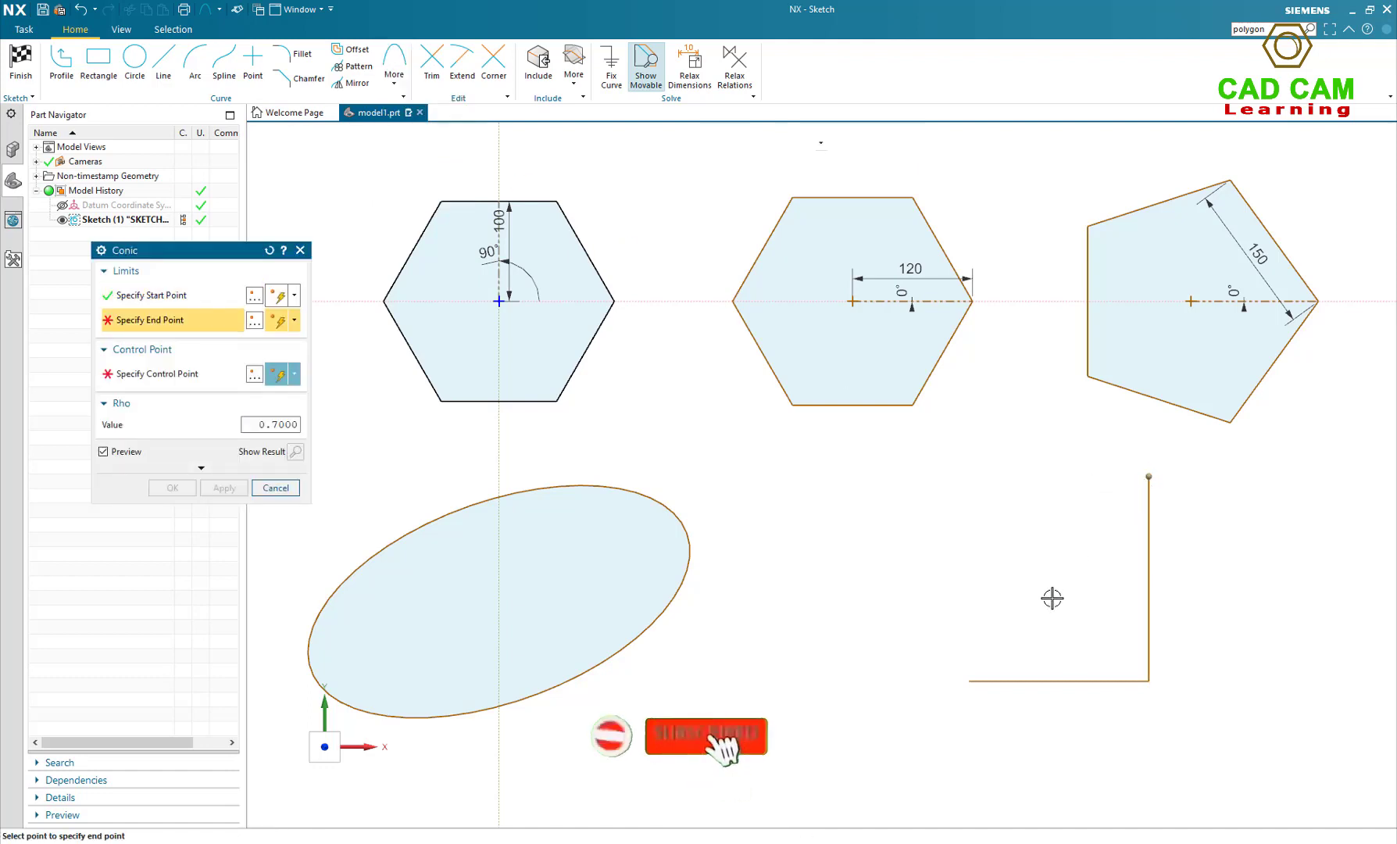
{"action": "left_click", "coordinate": [968, 680]}
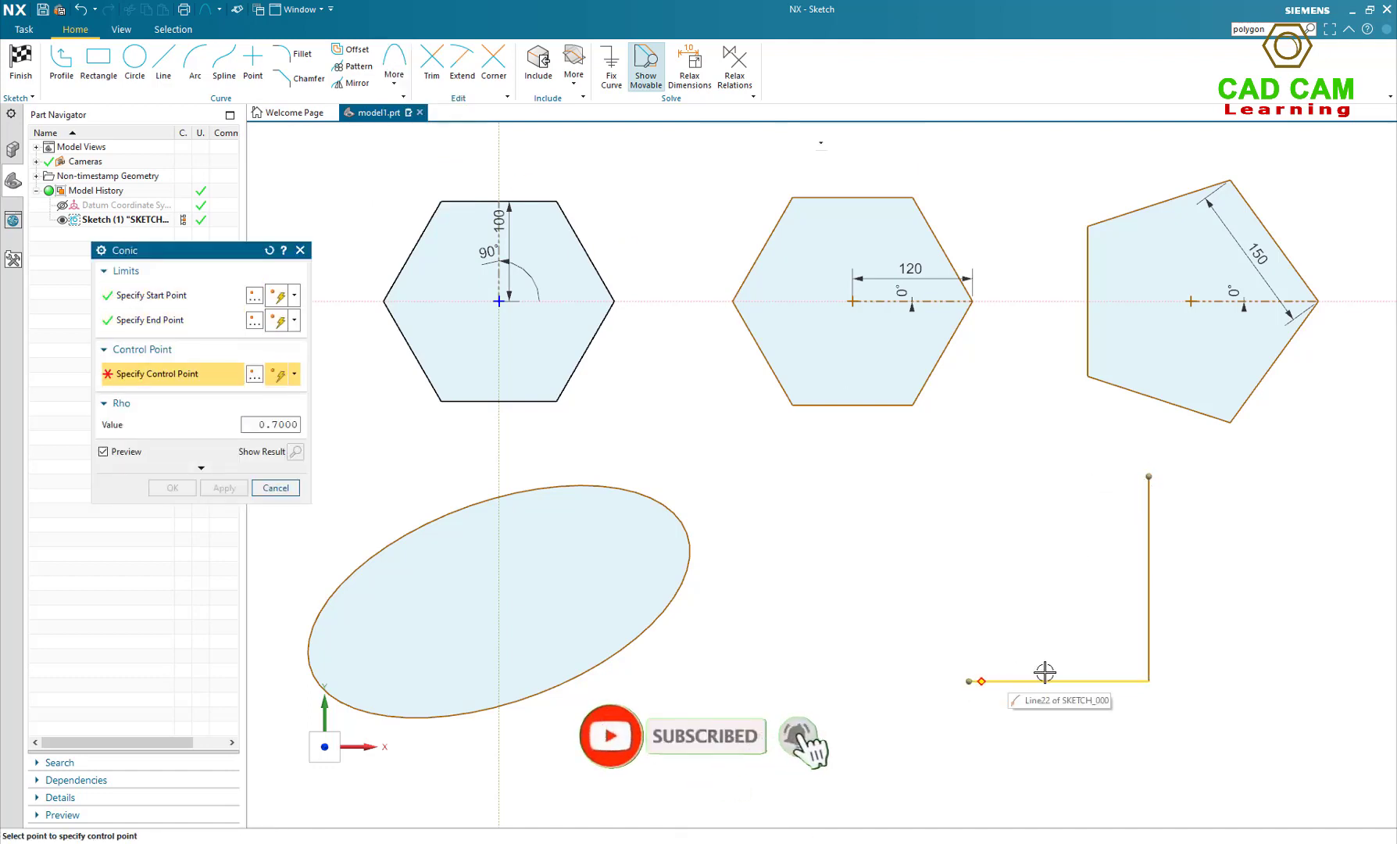
{"action": "left_click", "coordinate": [1150, 681]}
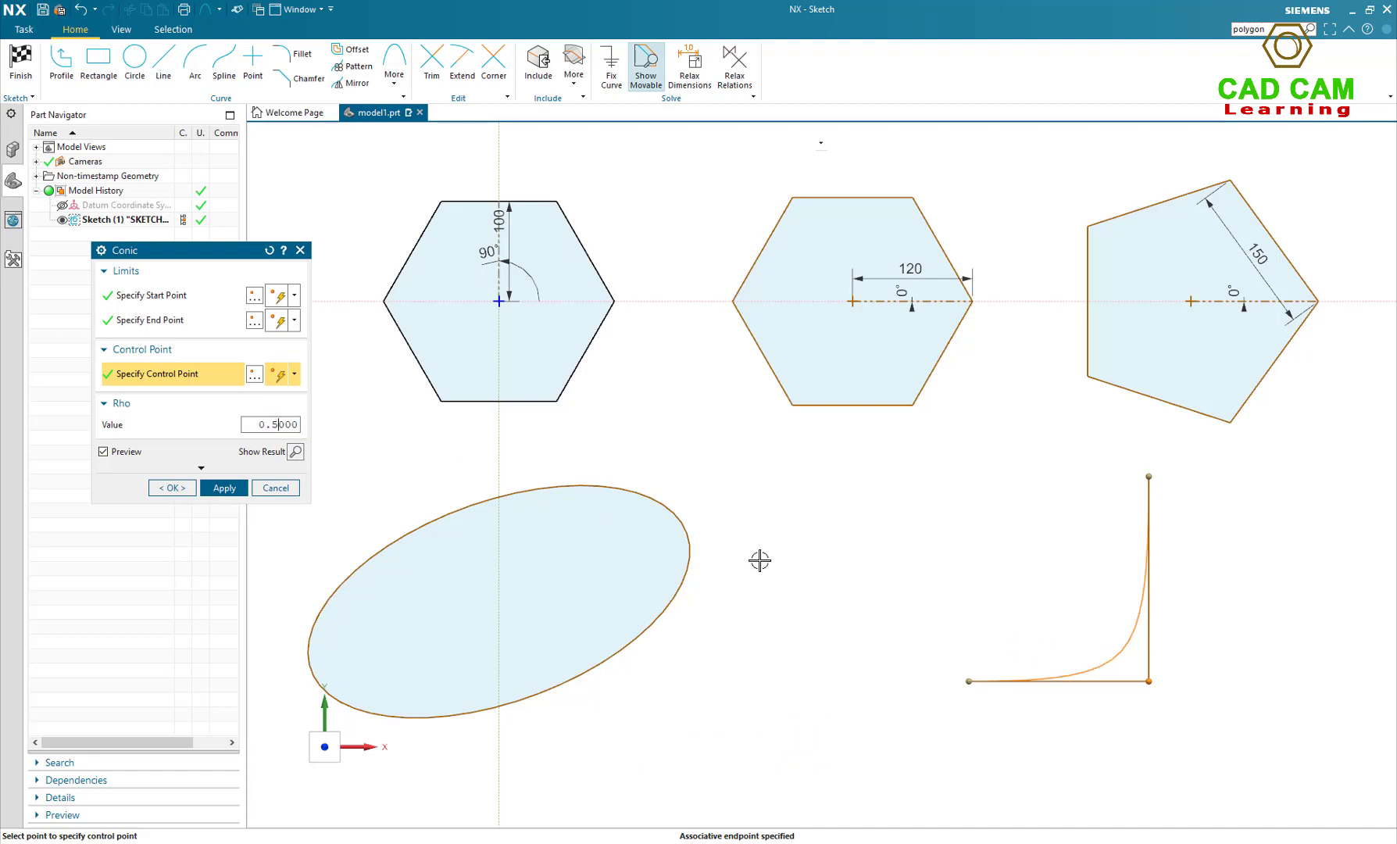
- Set the conic's Rho value to 0.5, create the curve and close the Conic command
{"action": "left_click_drag", "start_coordinate": [276, 425], "coordinate": [309, 430]}
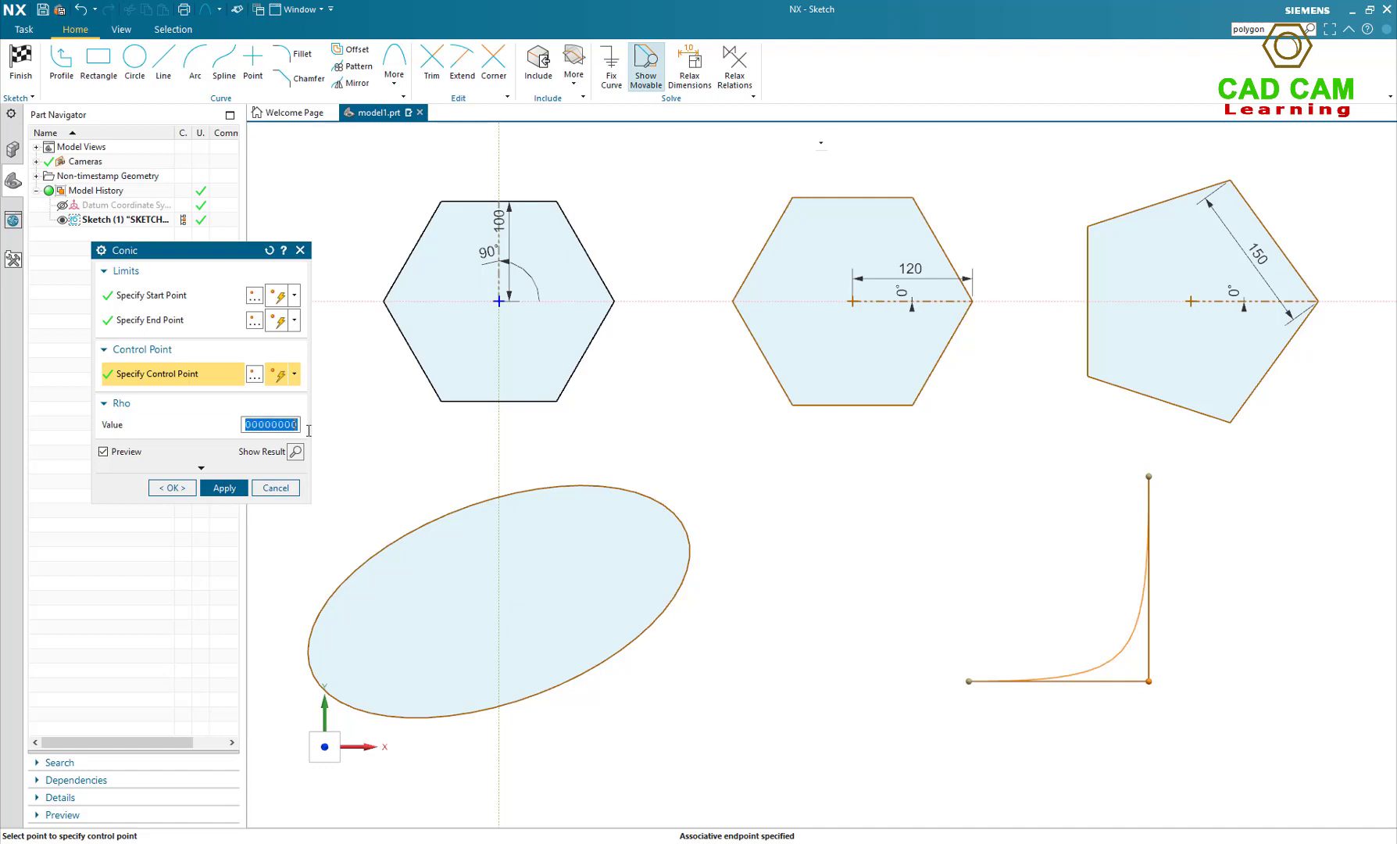
{"action": "left_click", "coordinate": [223, 488]}
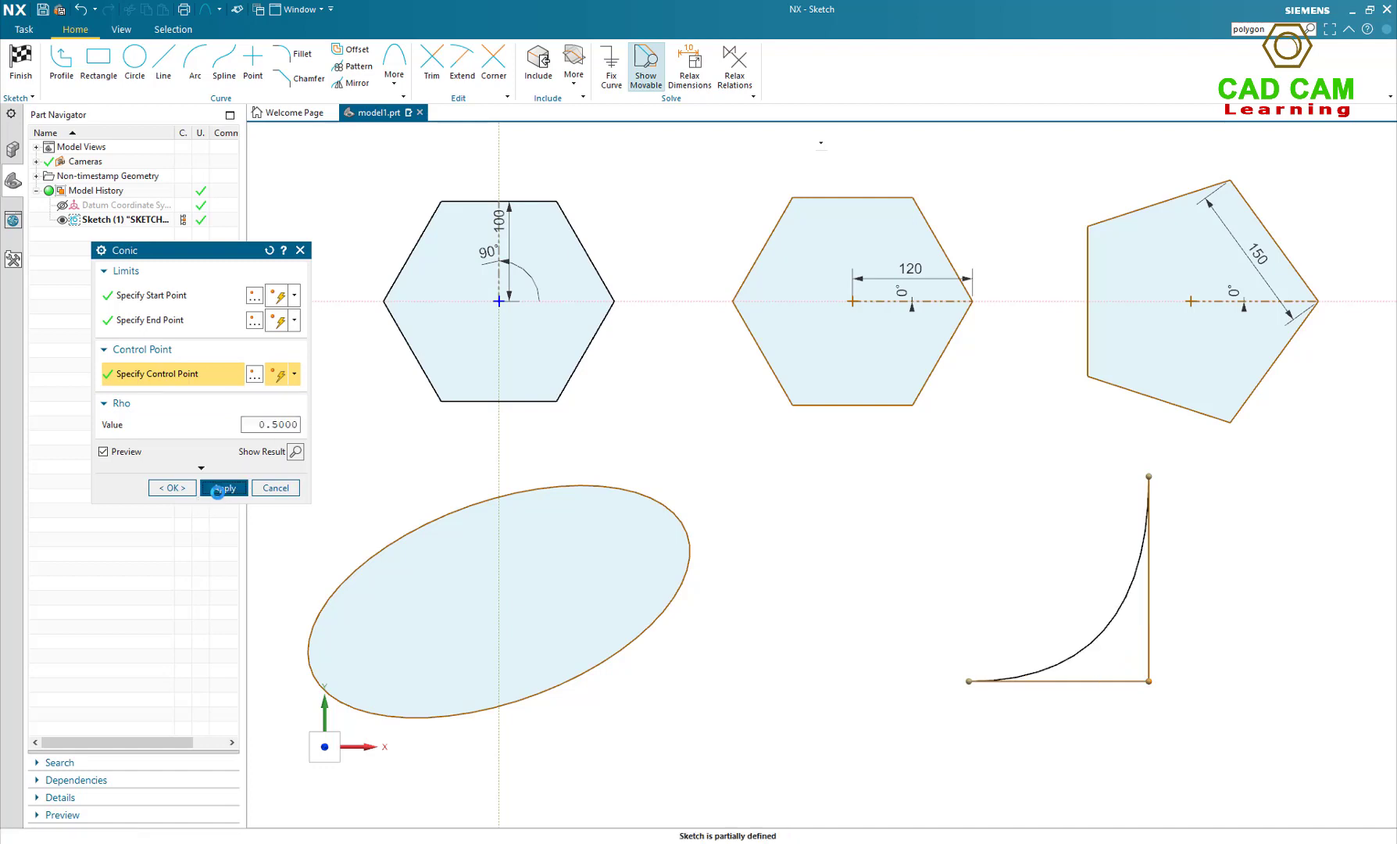
{"action": "left_click", "coordinate": [275, 489]}
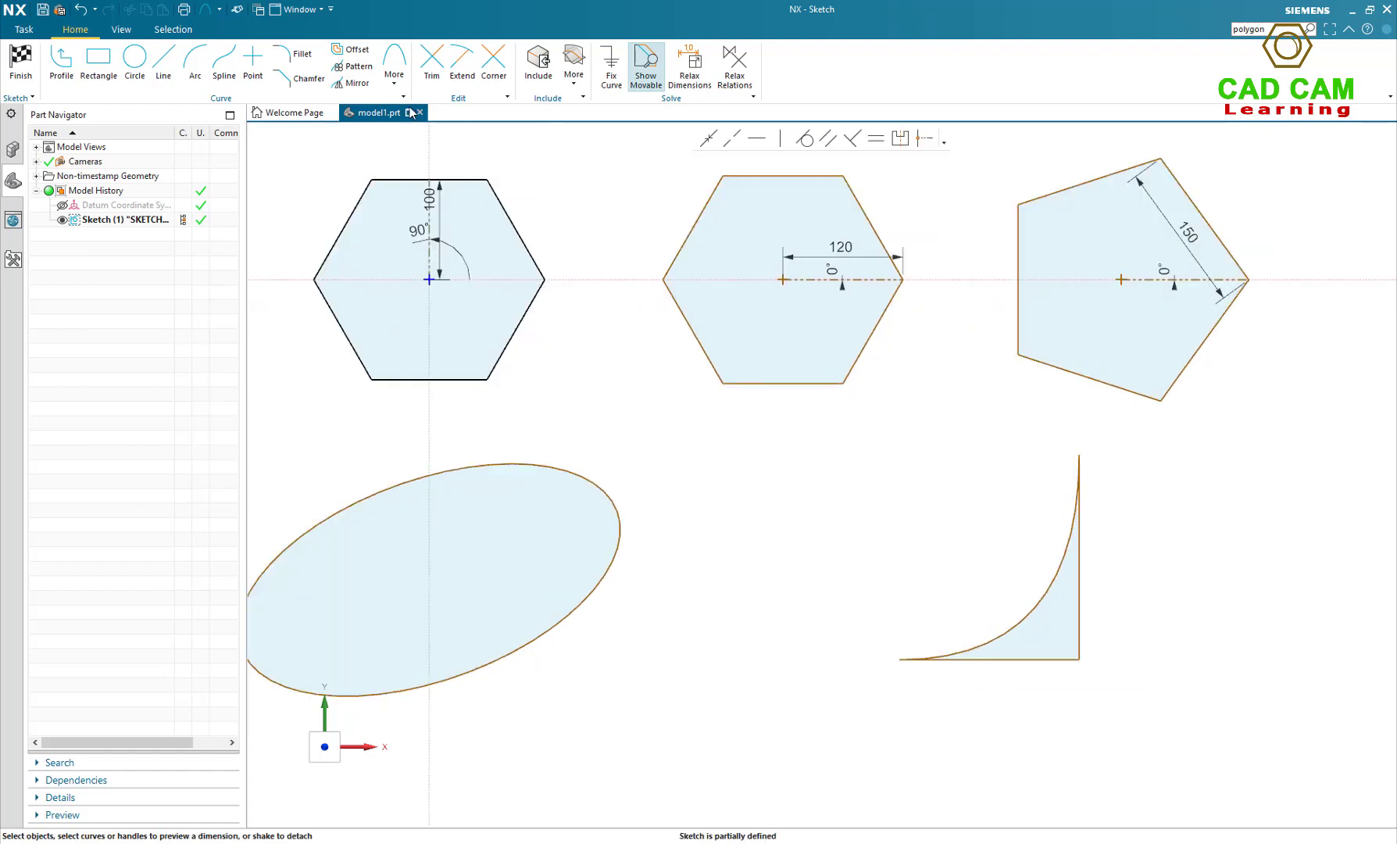
- Draw a second open L-shaped profile between the ellipse and the conic: about 195 mm vertically downwards, followed by about 185 mm horizontally to the left
{"action": "left_click", "coordinate": [395, 84]}
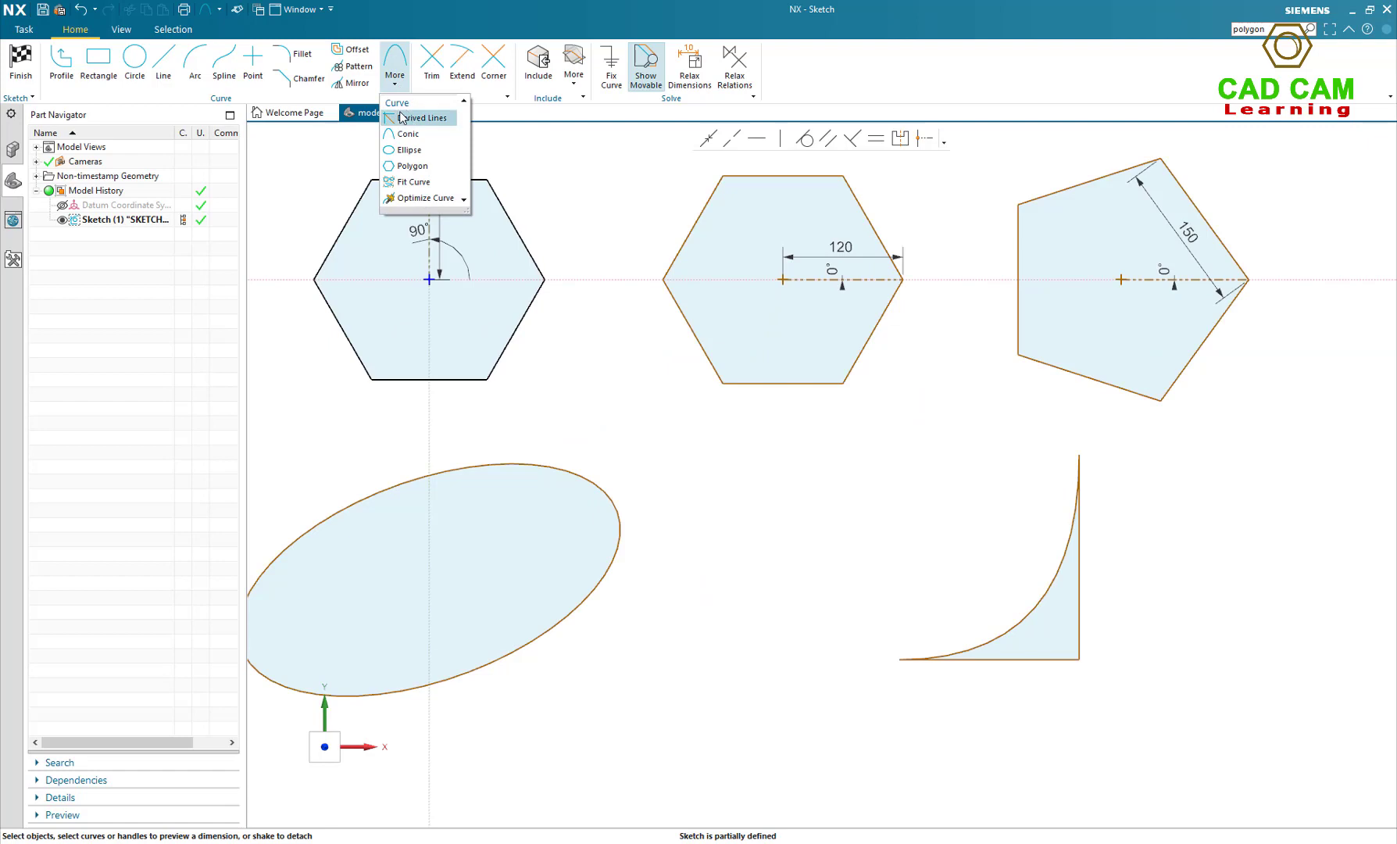
{"action": "left_click", "coordinate": [61, 63]}
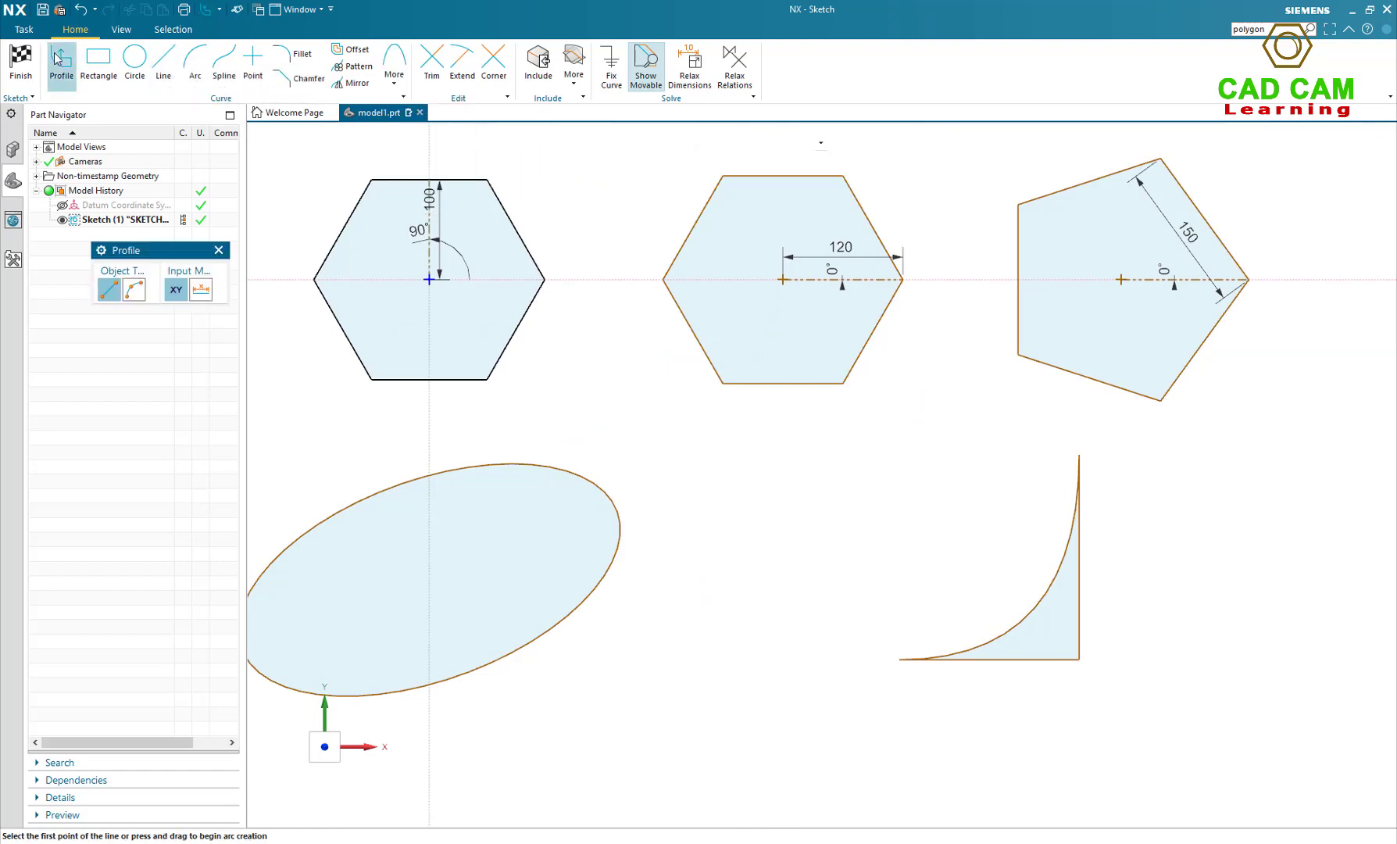
{"action": "left_click", "coordinate": [825, 459]}
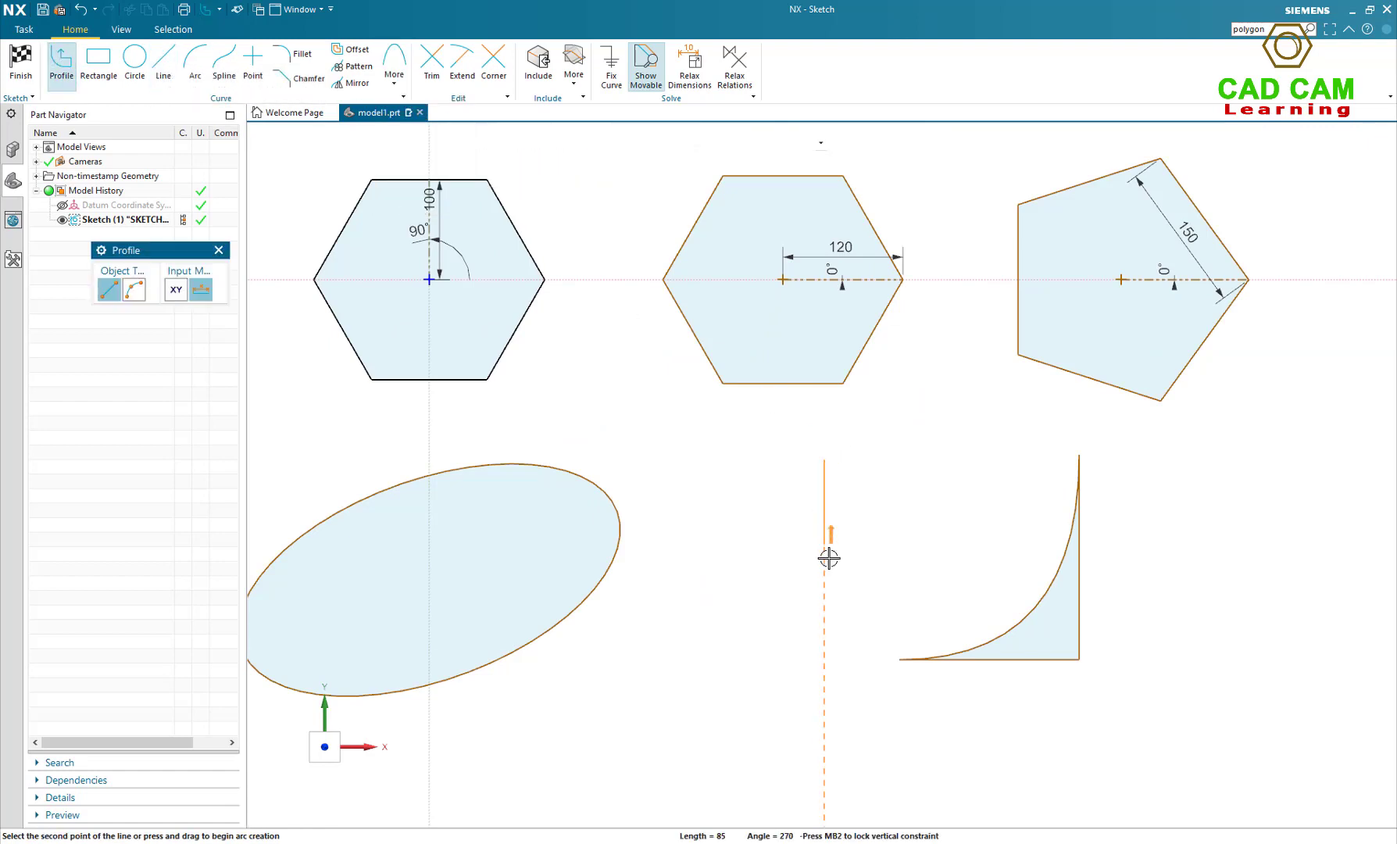
{"action": "left_click", "coordinate": [824, 653]}
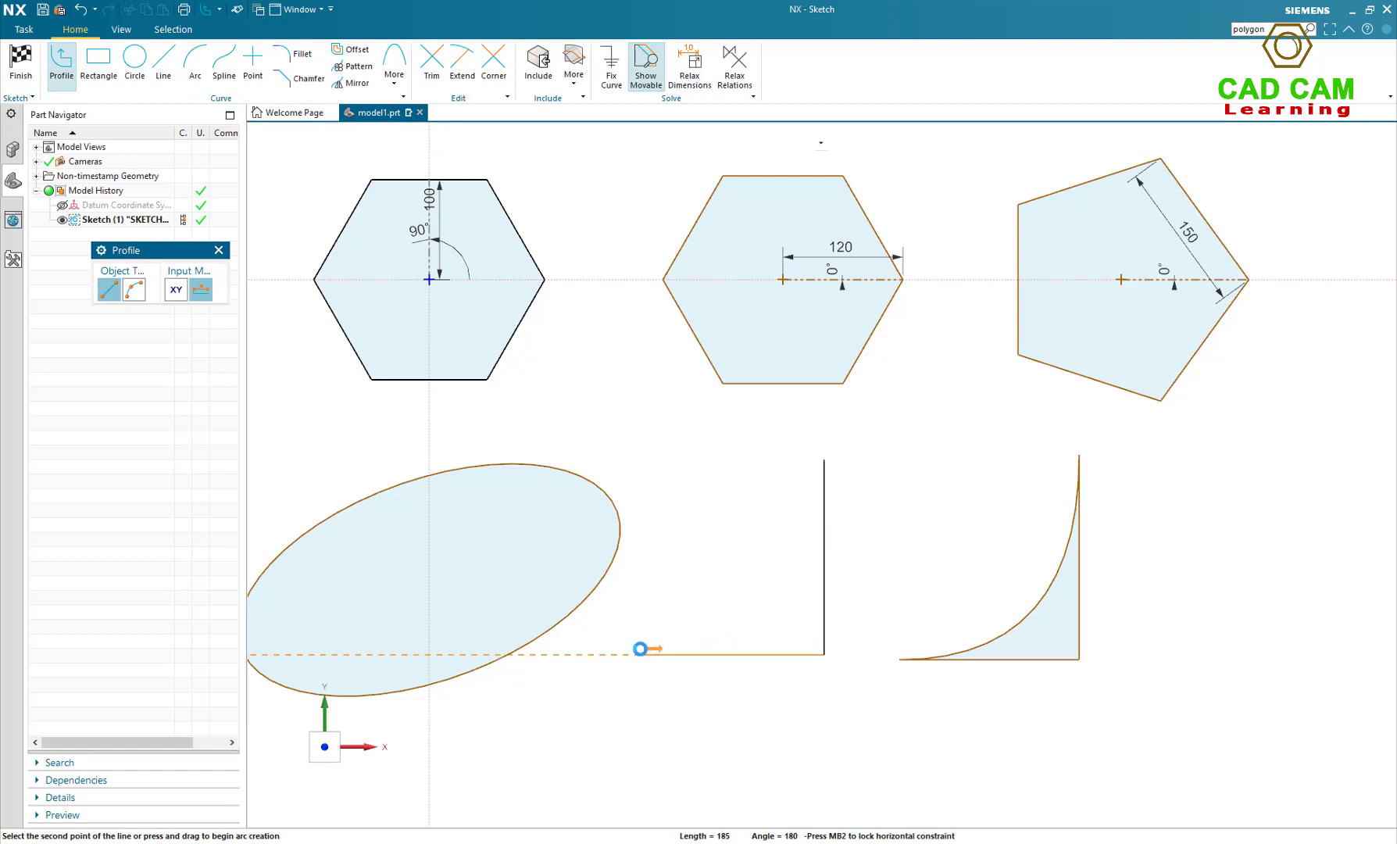
{"action": "left_click", "coordinate": [640, 650]}
{"action": "key", "text": "Escape"}
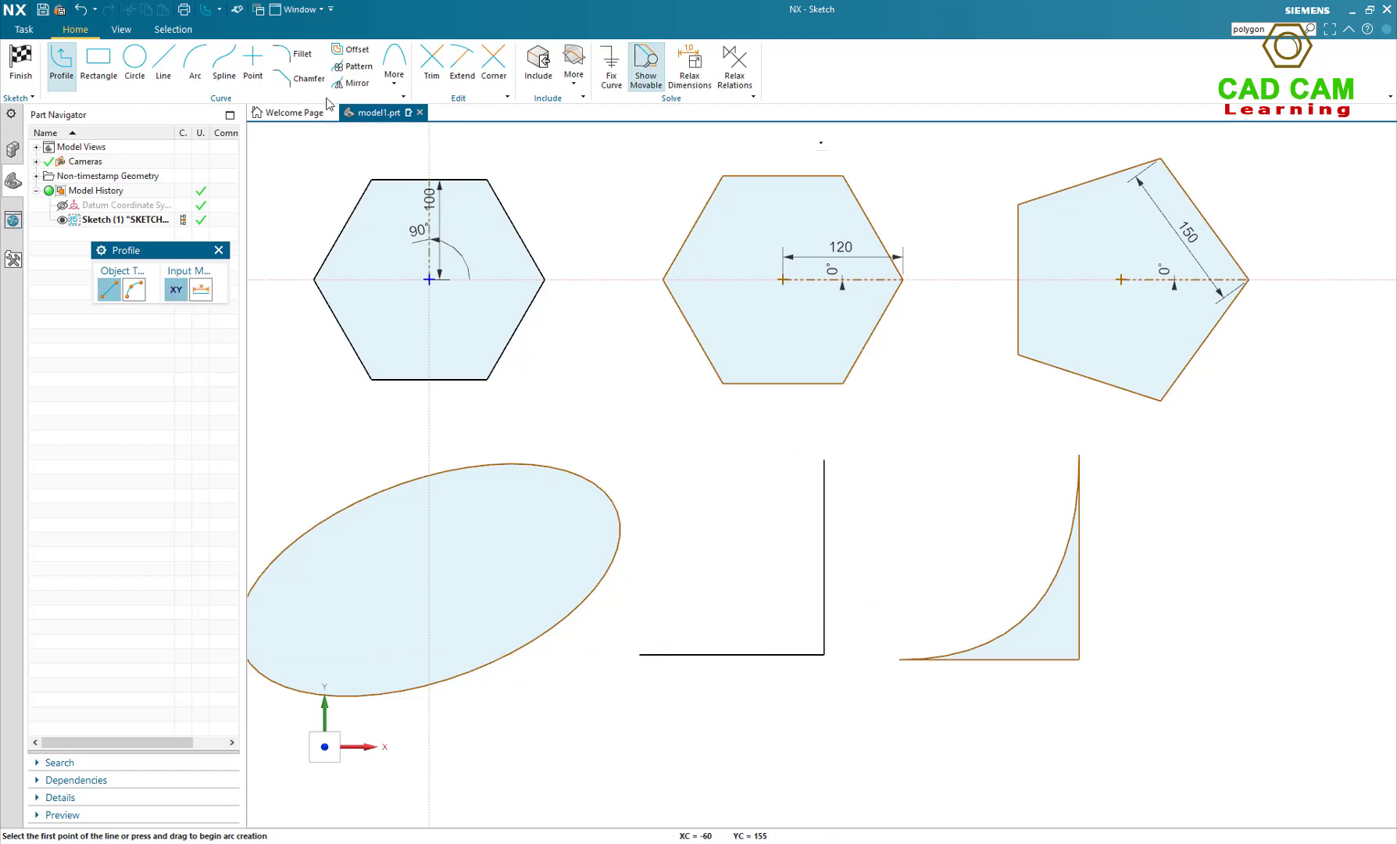
- Derive a parallel line 20 mm right of the new L's vertical line, and from it another line 30 mm to the left
{"action": "left_click", "coordinate": [395, 86]}
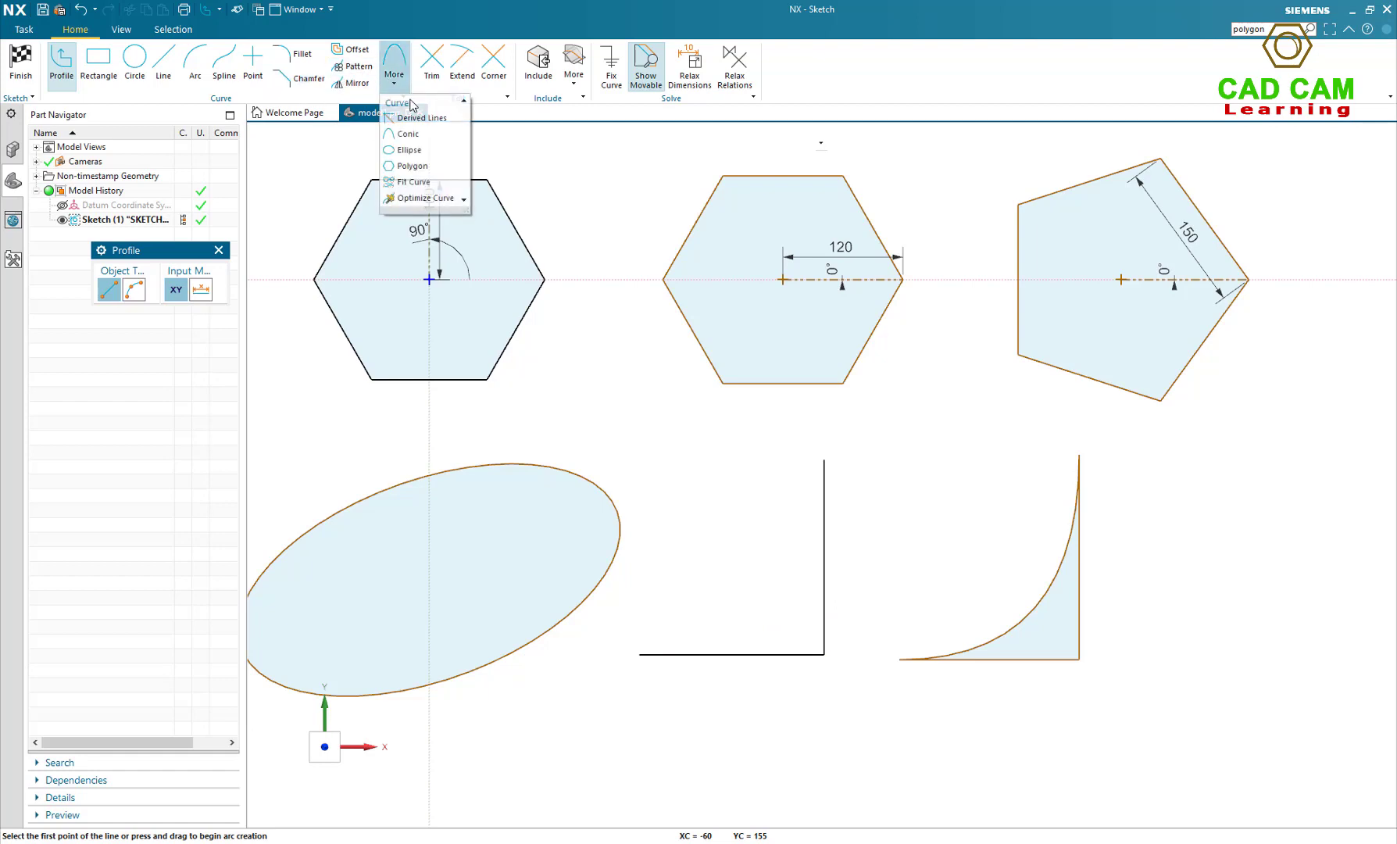
{"action": "left_click", "coordinate": [426, 119]}
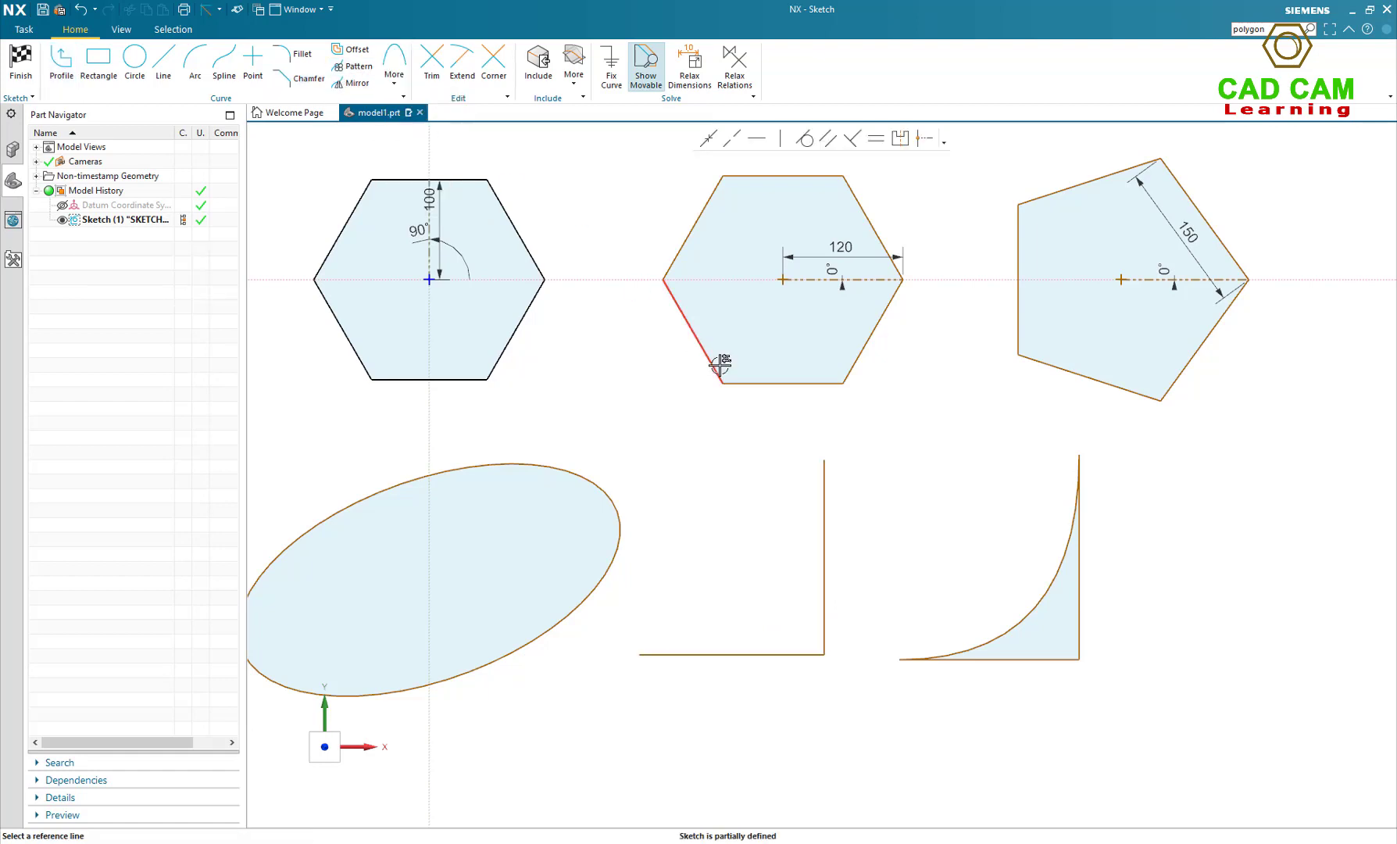
{"action": "left_click", "coordinate": [823, 504]}
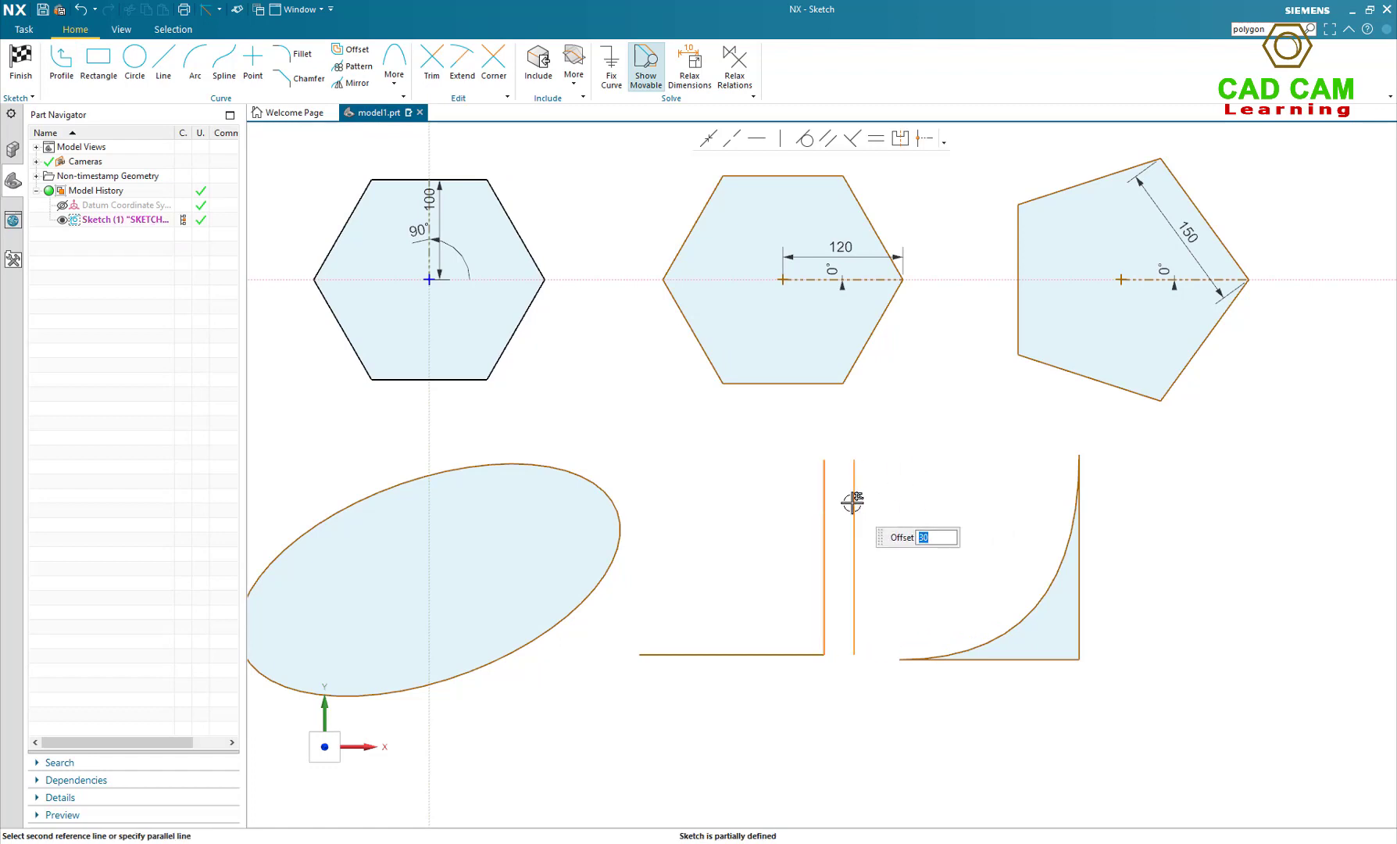
{"action": "key", "text": "Return"}
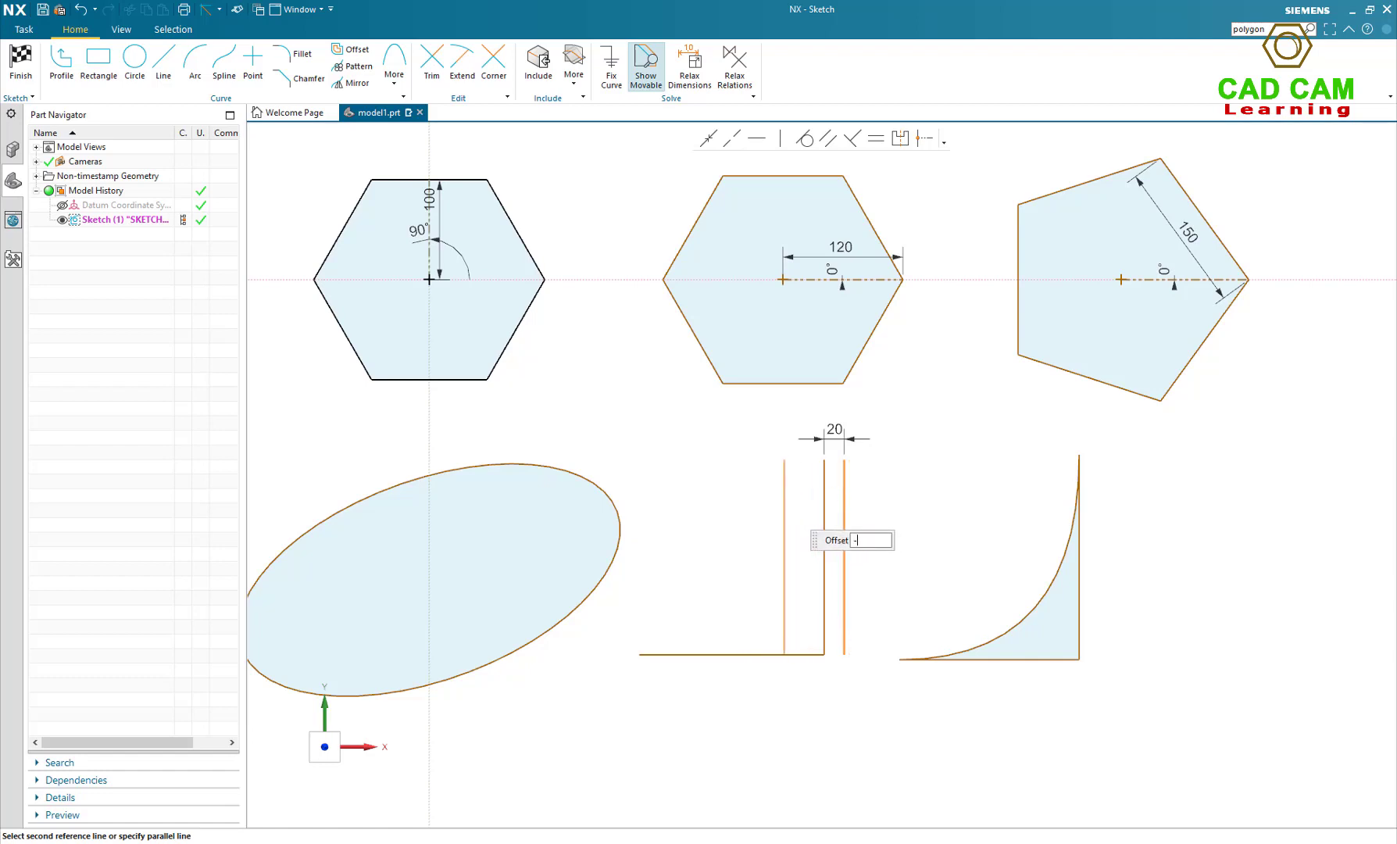
{"action": "key", "text": "Return"}
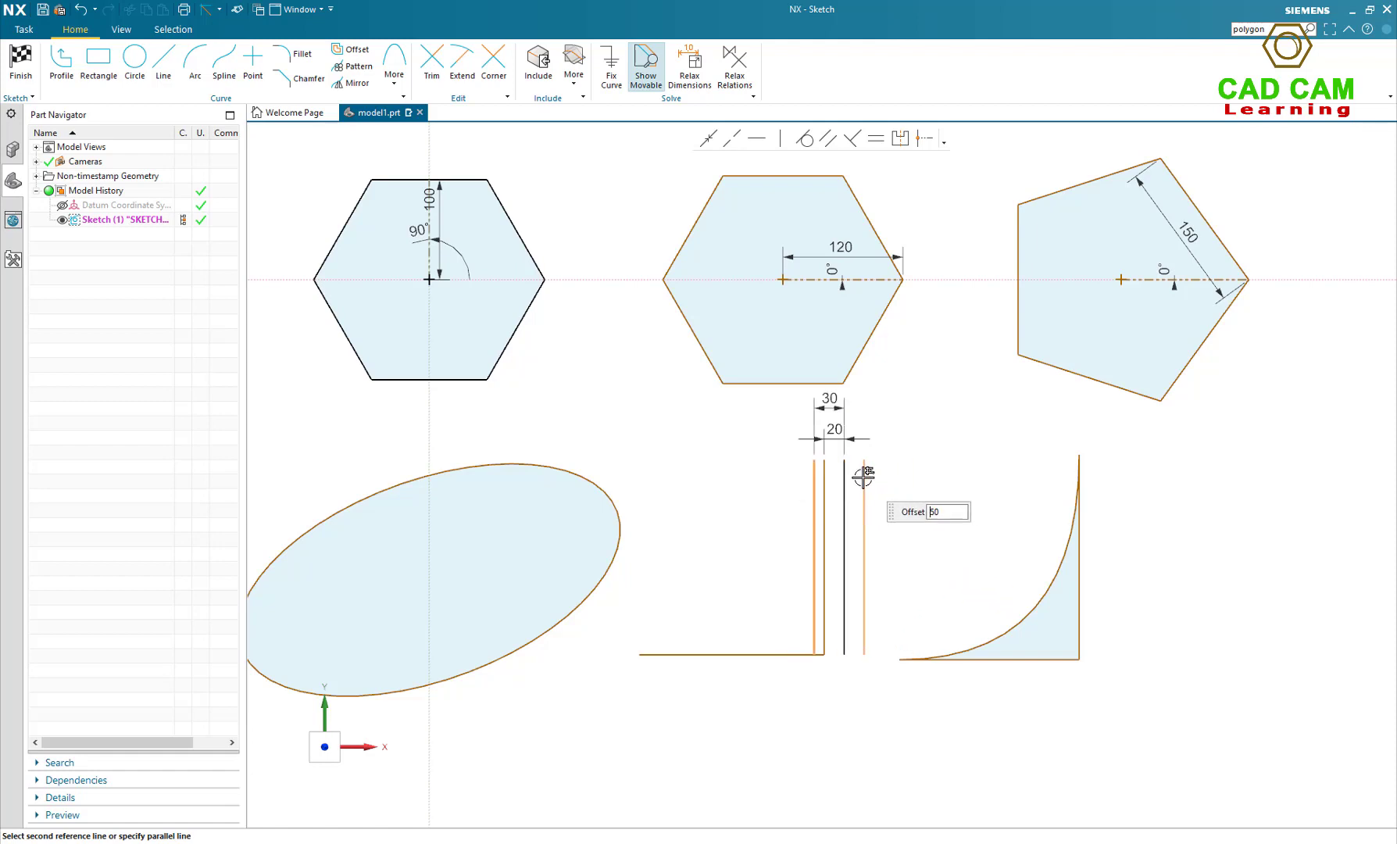
{"action": "key", "text": "Escape"}
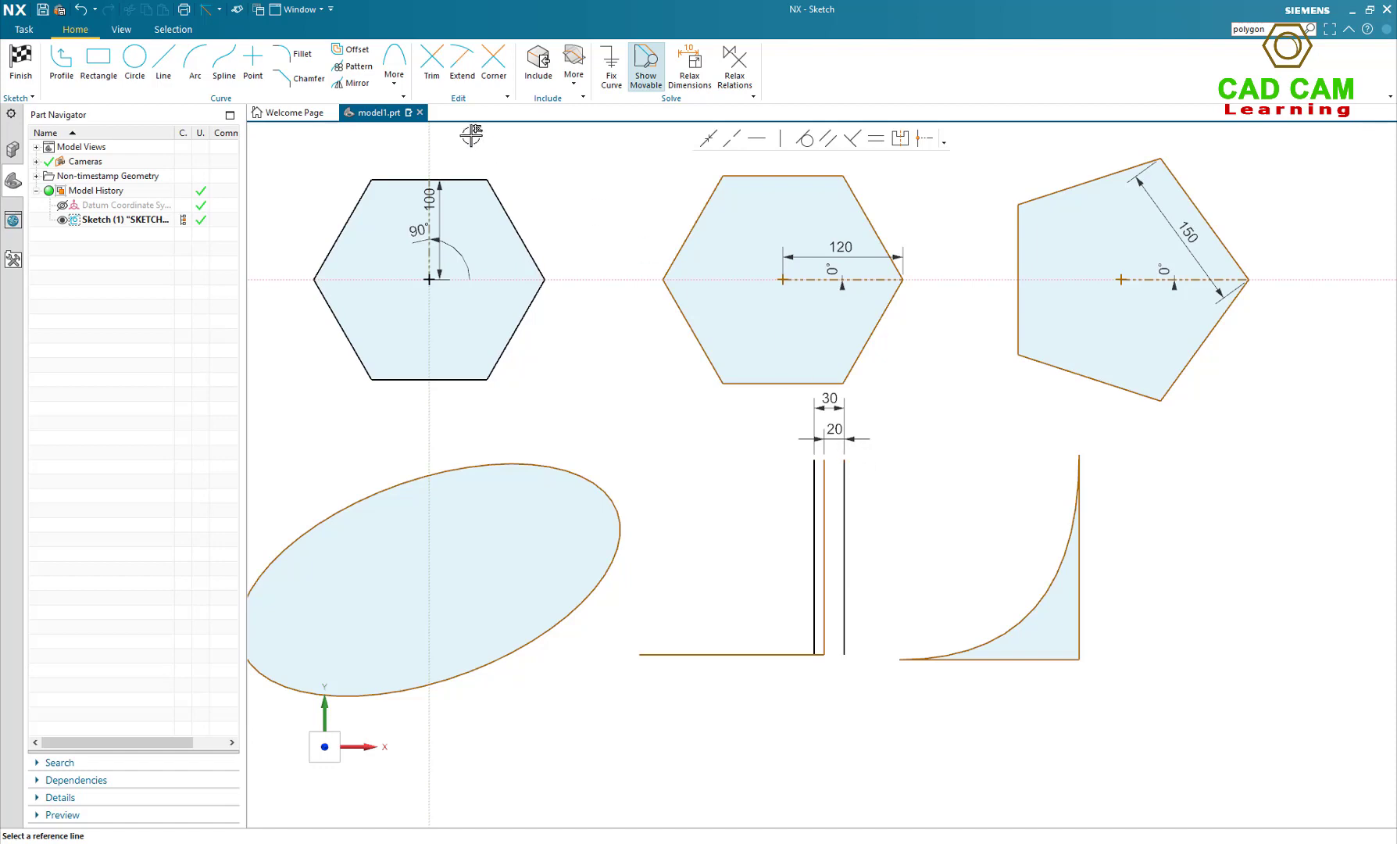
{"action": "left_click", "coordinate": [391, 86]}
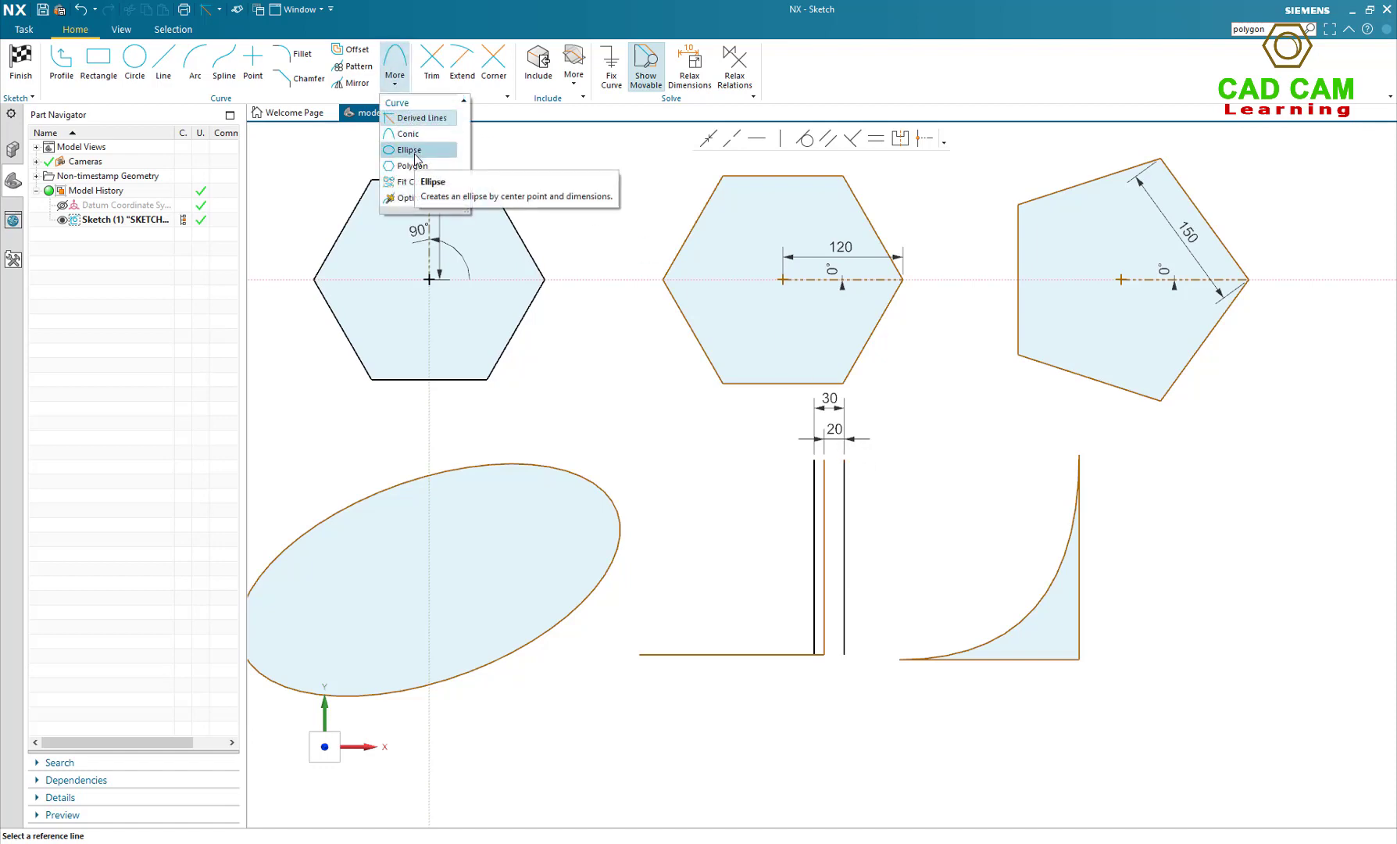
{"action": "left_click", "coordinate": [820, 483]}
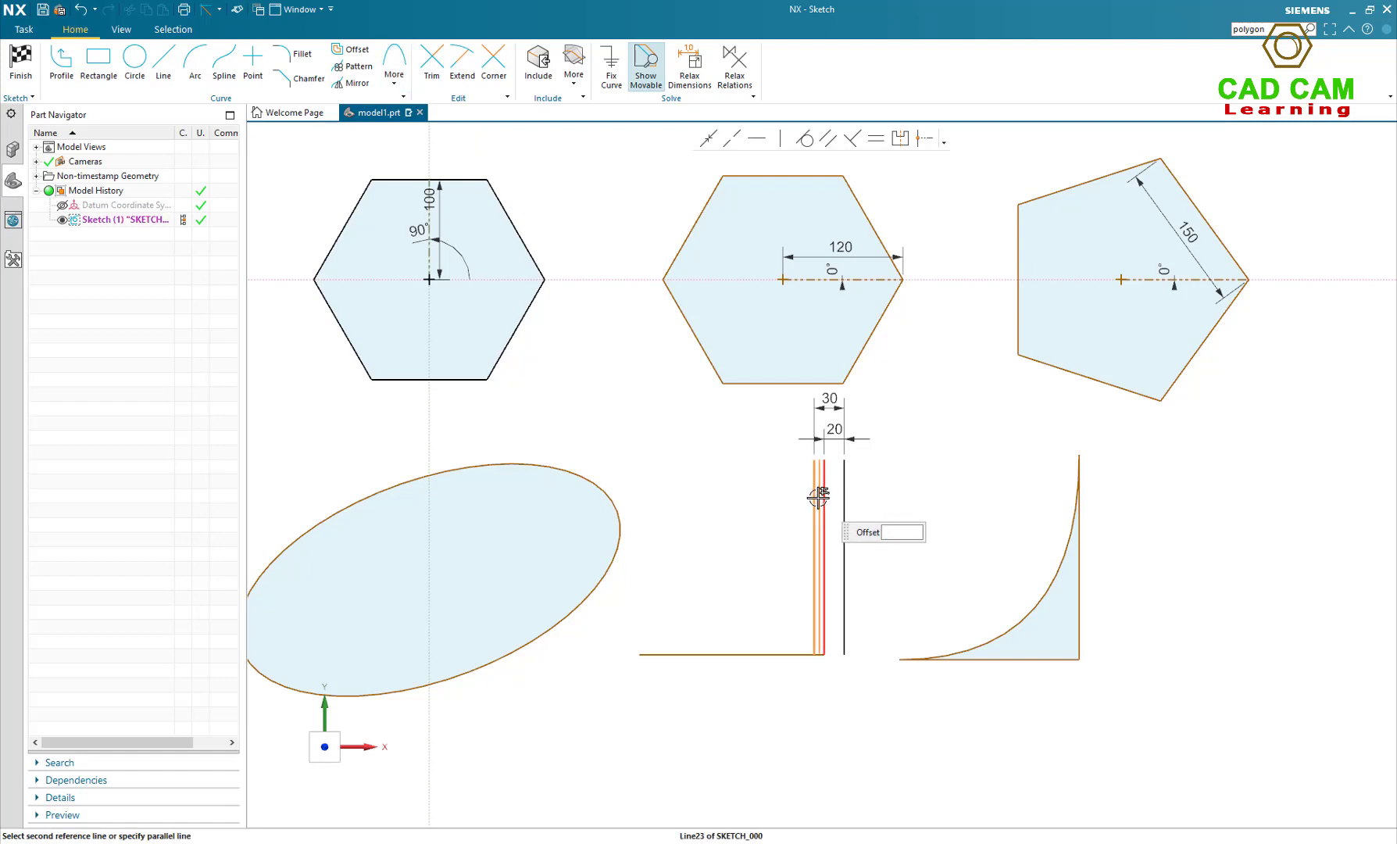
{"action": "left_click", "coordinate": [820, 489]}
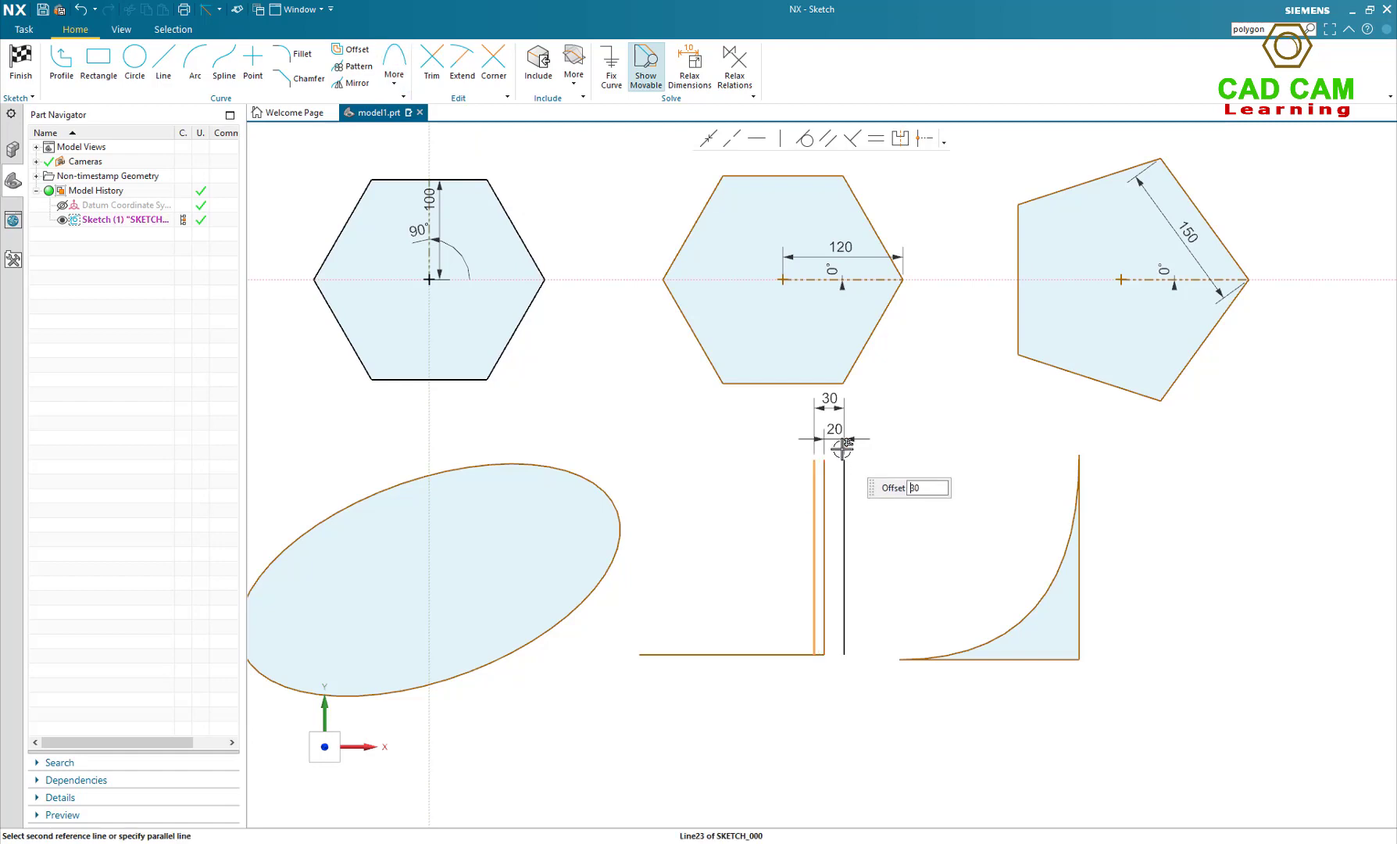
{"action": "key", "text": "Escape"}
- Delete the leftmost derived vertical line, offset by 30 mm, beside the second L-shaped profile
{"action": "right_click", "coordinate": [815, 486]}
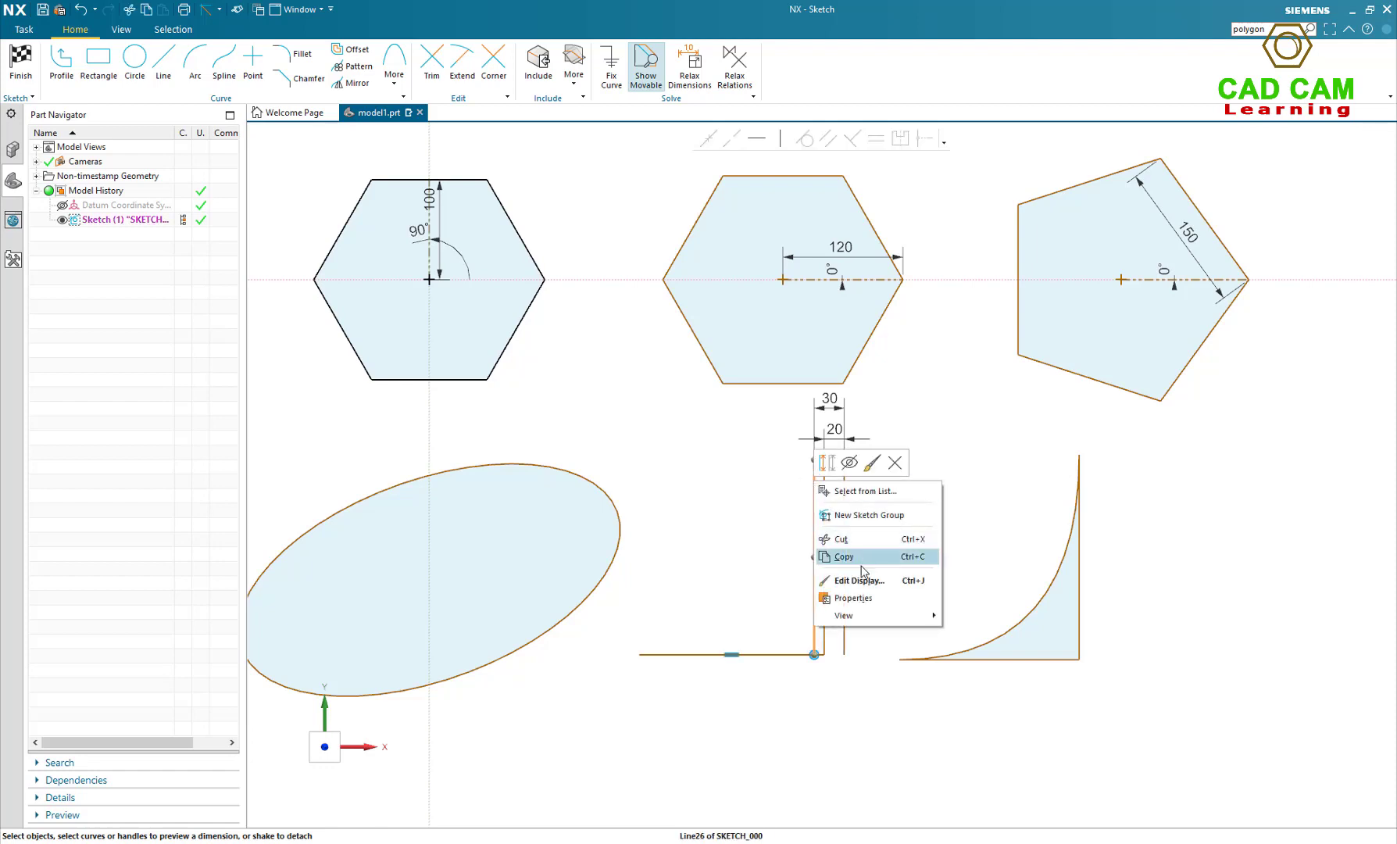
{"action": "left_click", "coordinate": [895, 462]}
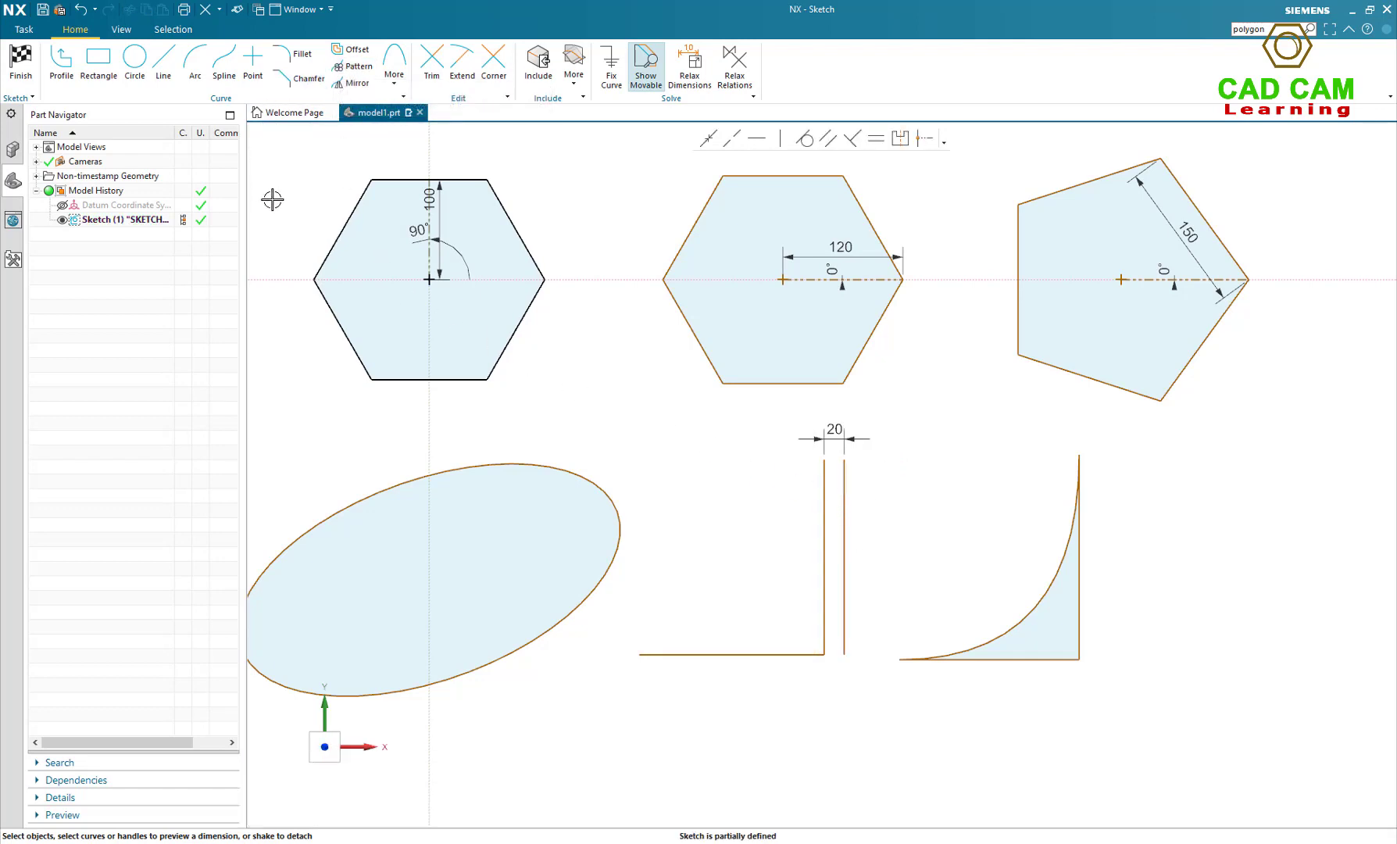
- Derive a parallel line 20 mm below the second L's horizontal line, and another one 40 mm below that derived line
{"action": "left_click", "coordinate": [394, 75]}
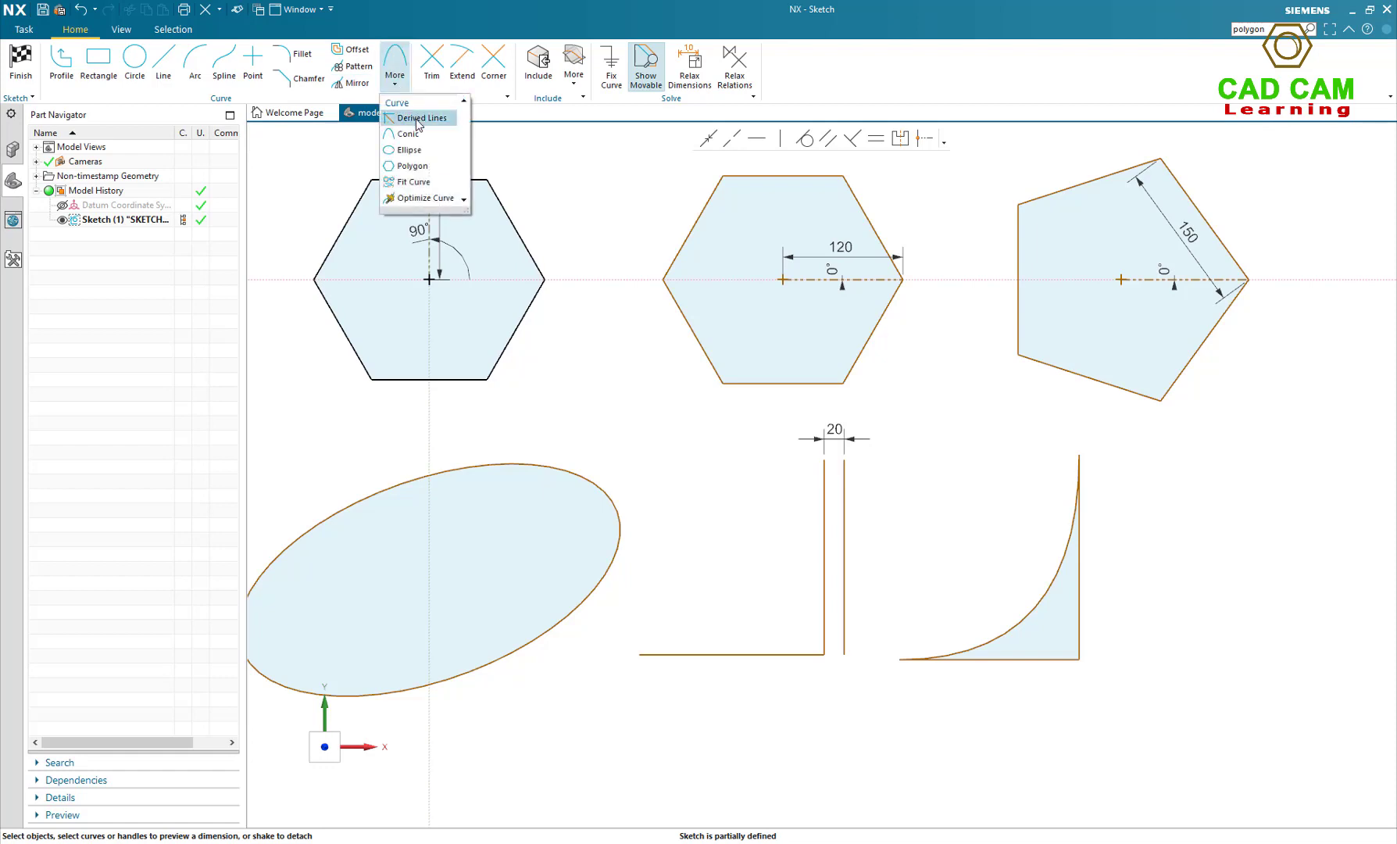
{"action": "left_click", "coordinate": [415, 117]}
{"action": "left_click", "coordinate": [749, 654]}
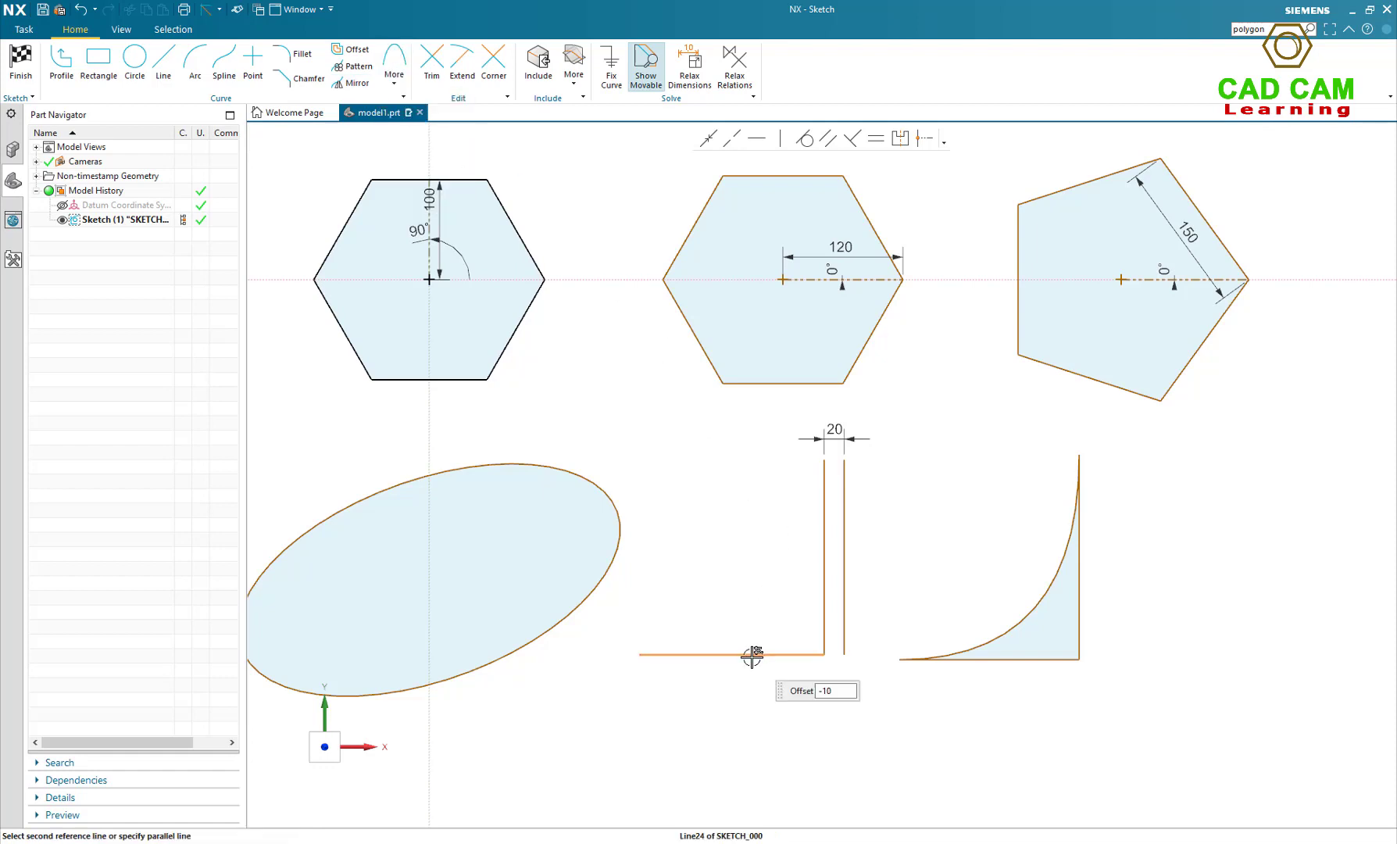
{"action": "type", "text": "2"}
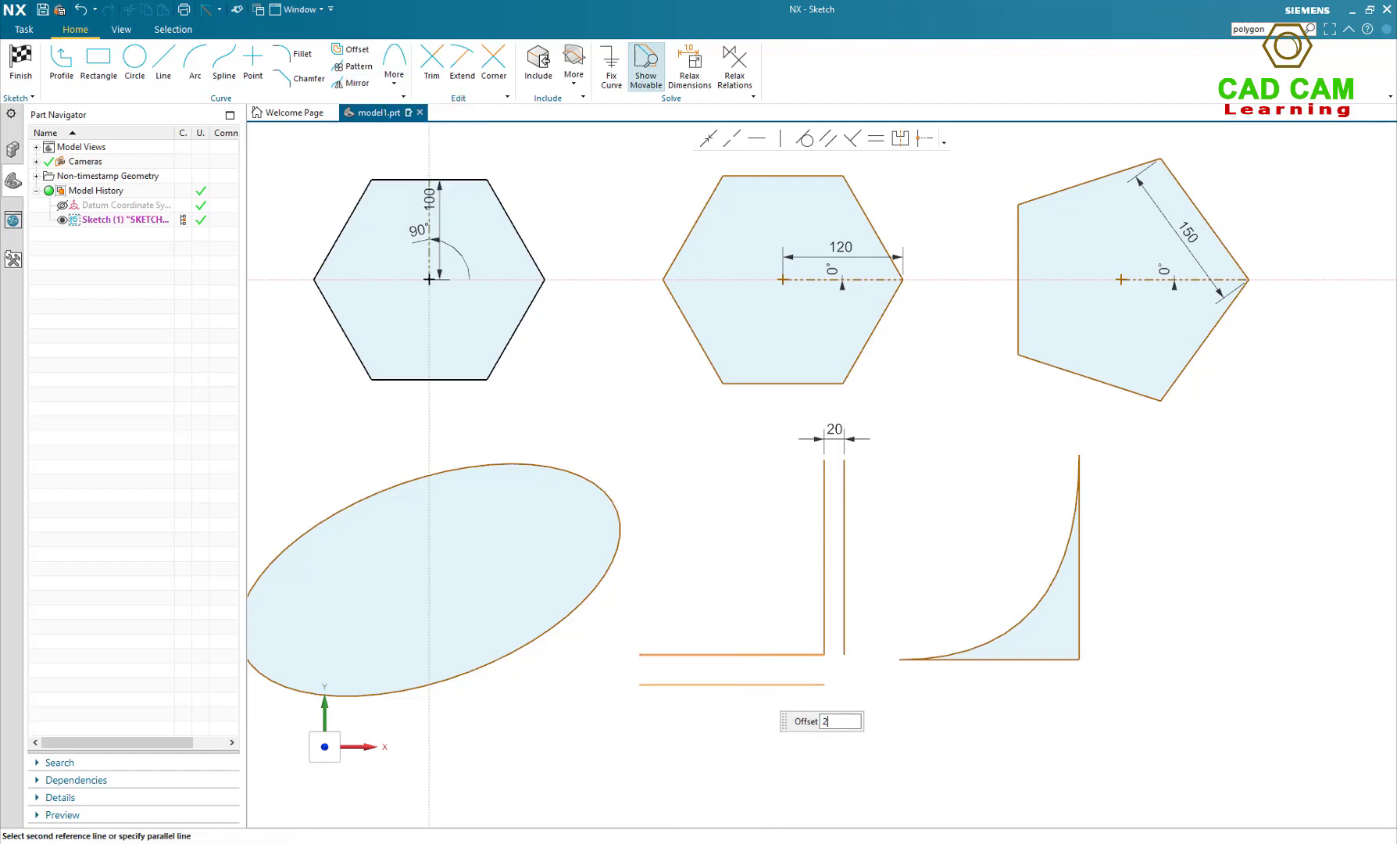
{"action": "type", "text": "0"}
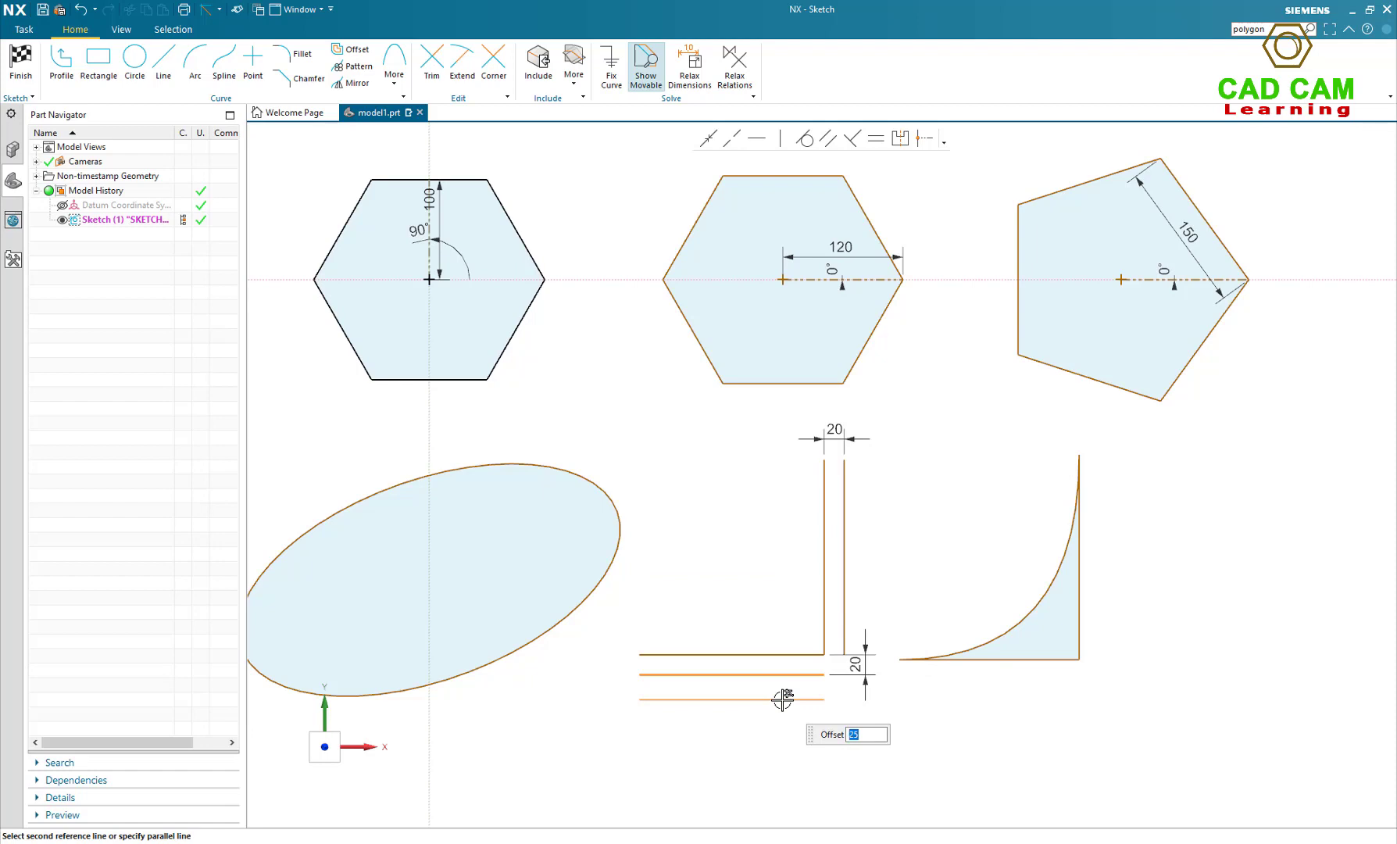
{"action": "left_click", "coordinate": [782, 699]}
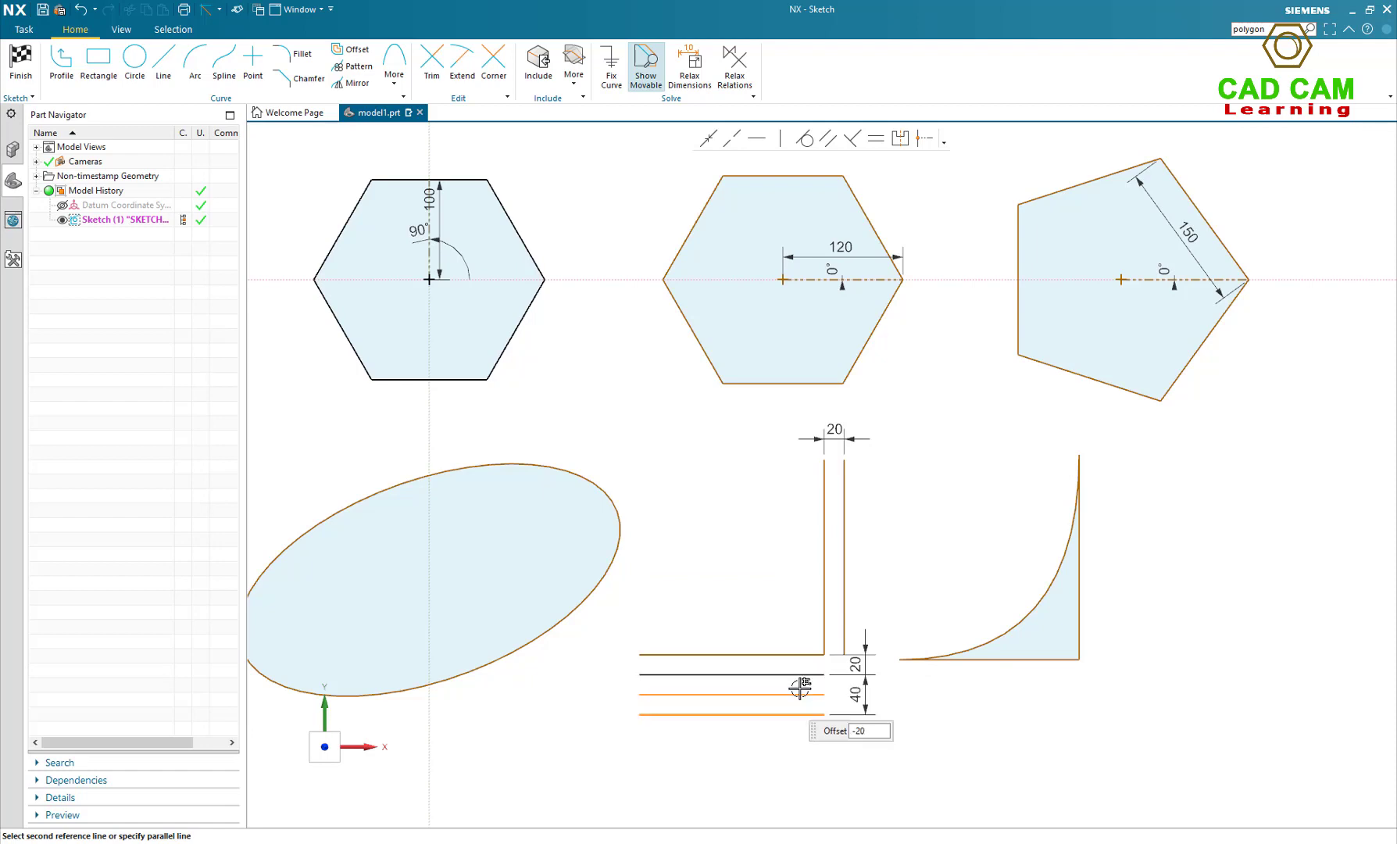
{"action": "key", "text": "Escape"}
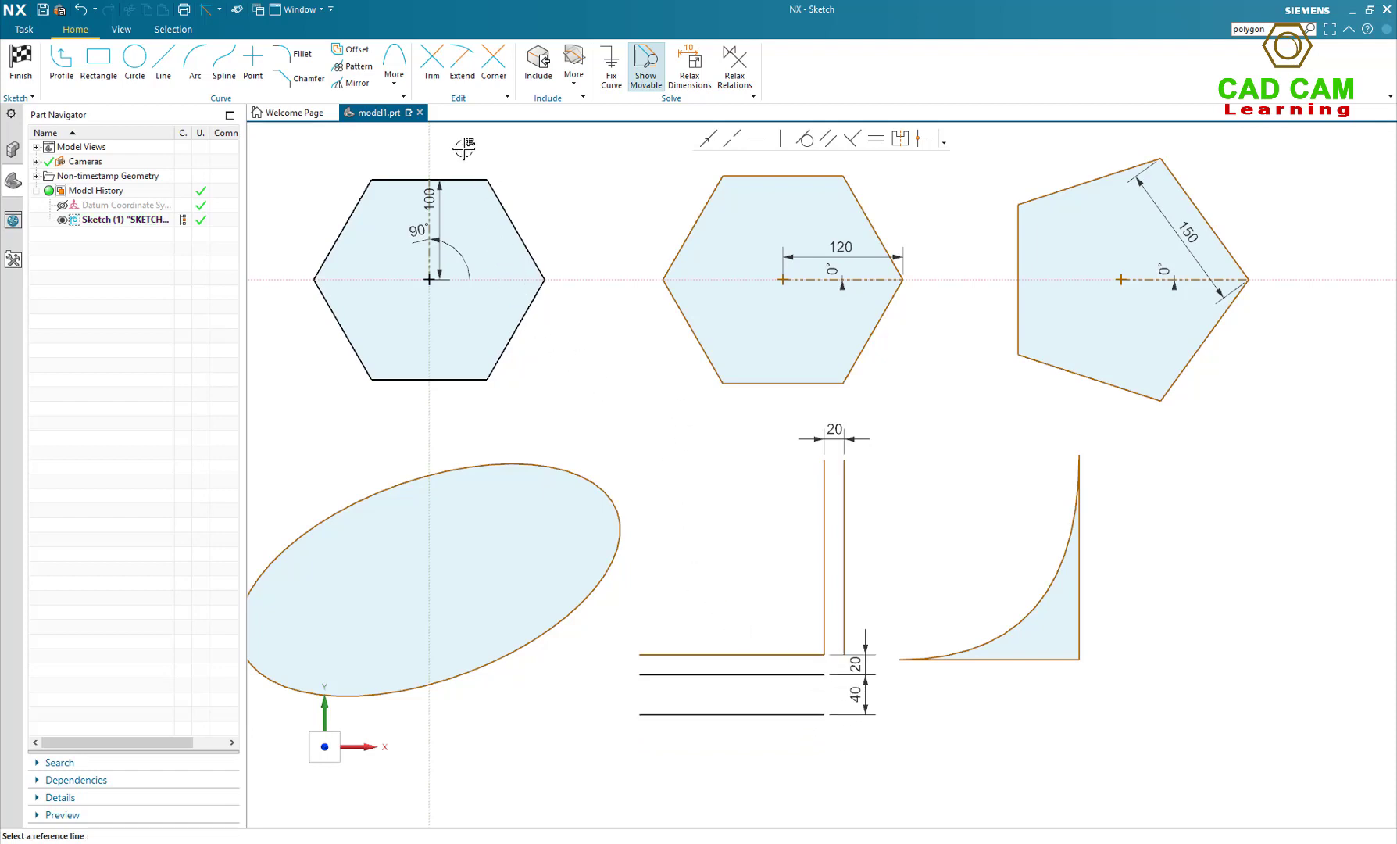
{"action": "left_click", "coordinate": [393, 78]}
{"action": "left_click", "coordinate": [414, 116]}
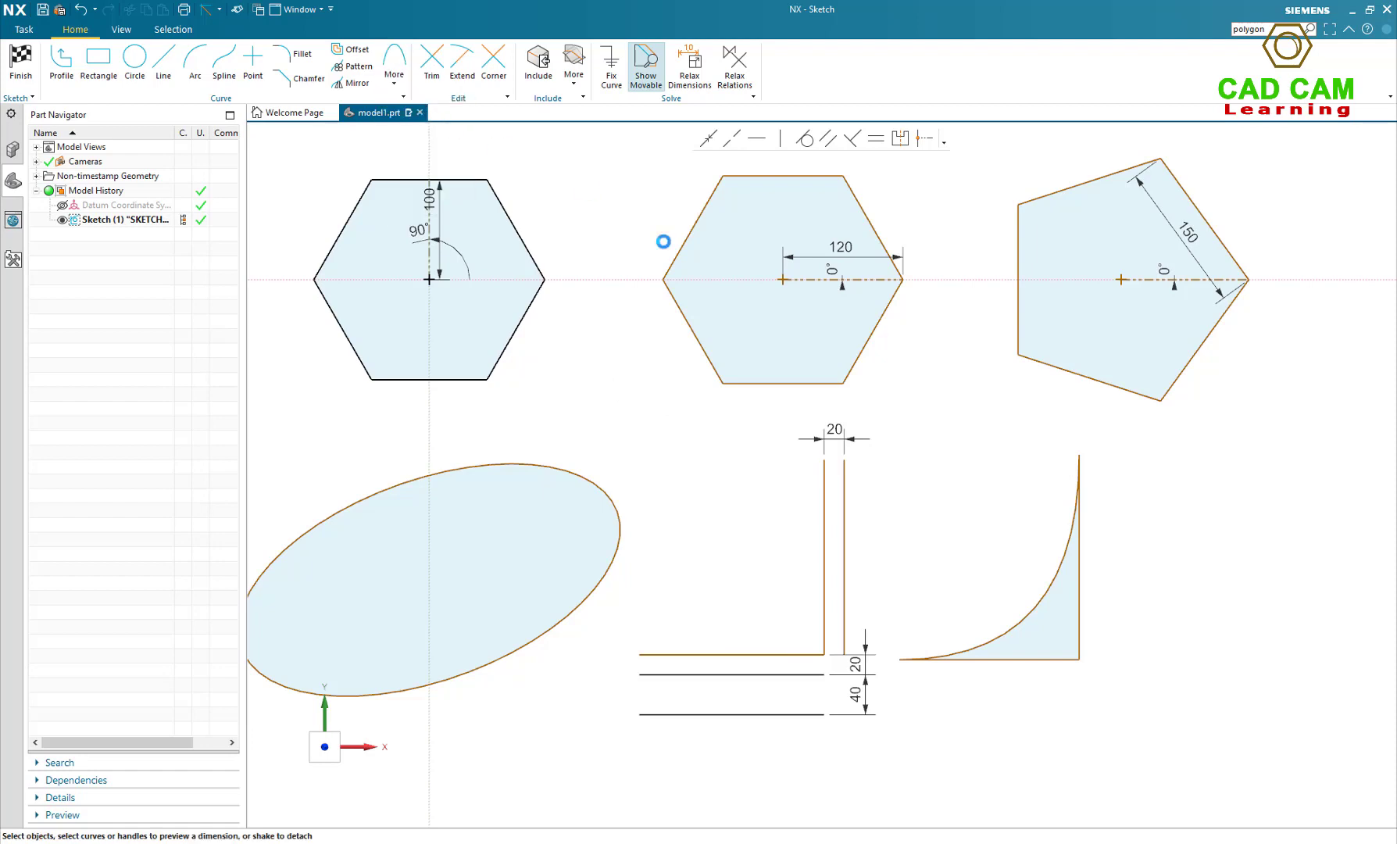
{"action": "left_click", "coordinate": [824, 539]}
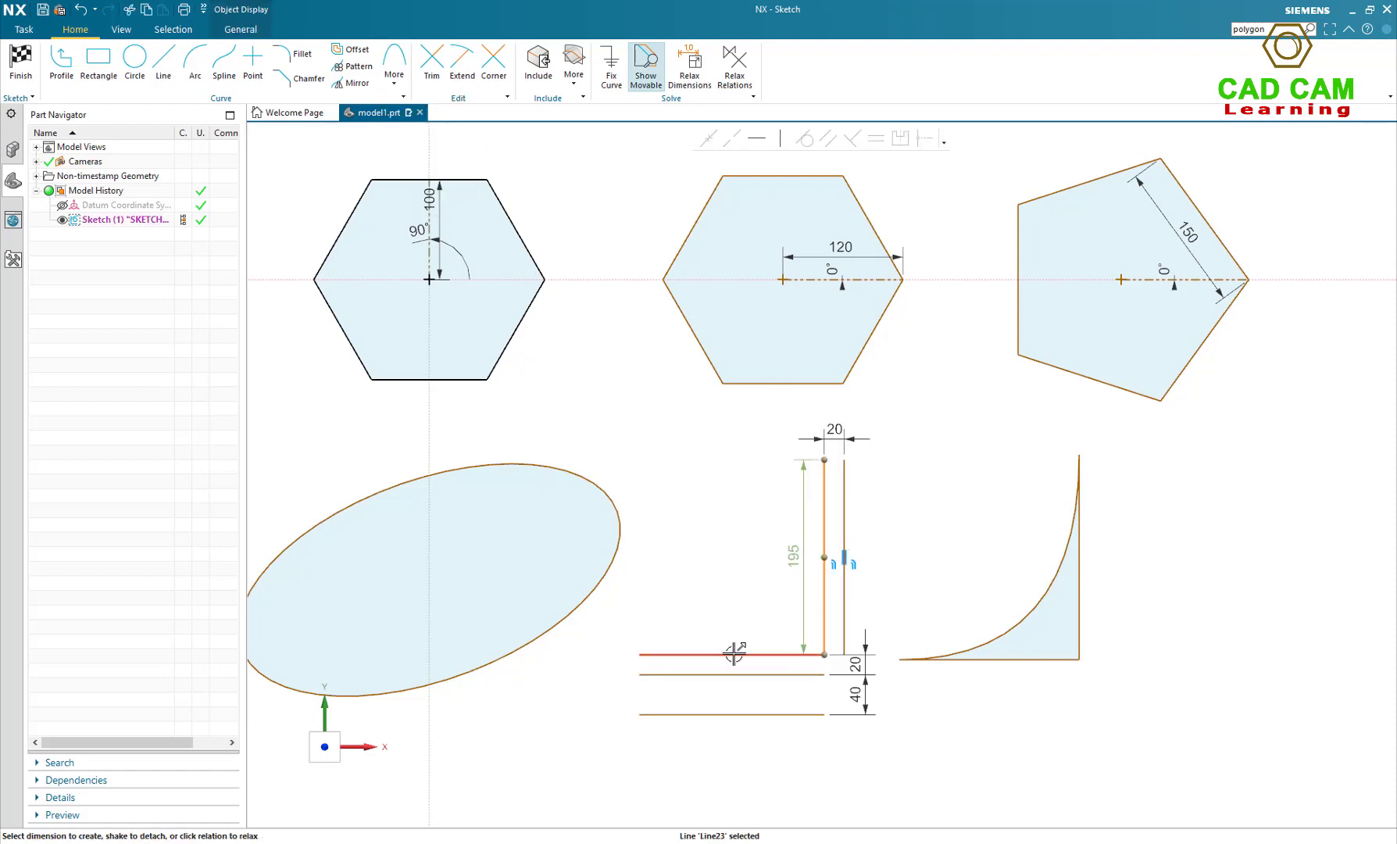
{"action": "key", "text": "Escape"}
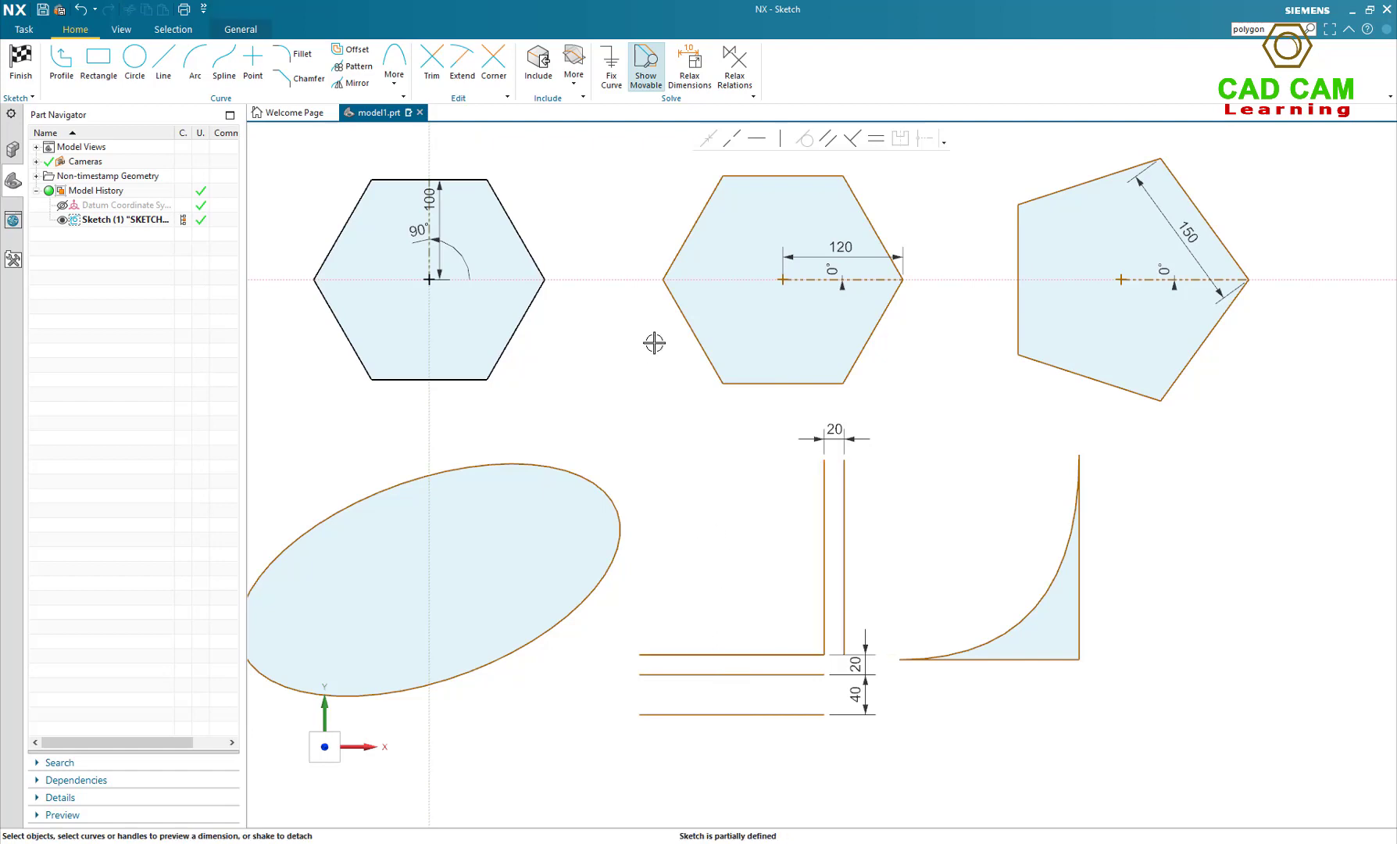
- Derive the angle bisector between the second L's vertical and horizontal lines, running diagonally up and left from their shared corner
{"action": "left_click", "coordinate": [406, 80]}
{"action": "left_click", "coordinate": [410, 118]}
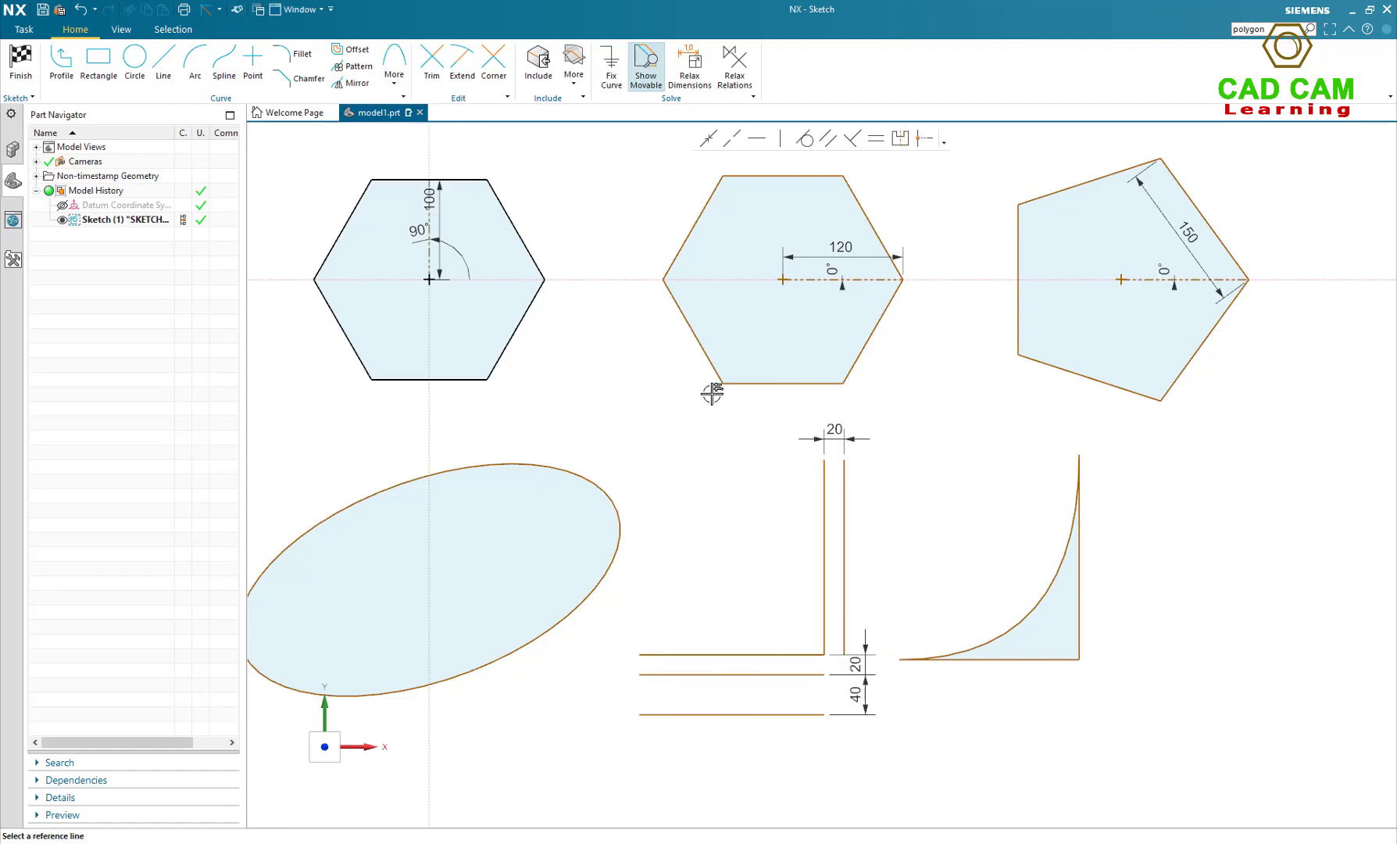
{"action": "left_click", "coordinate": [822, 532]}
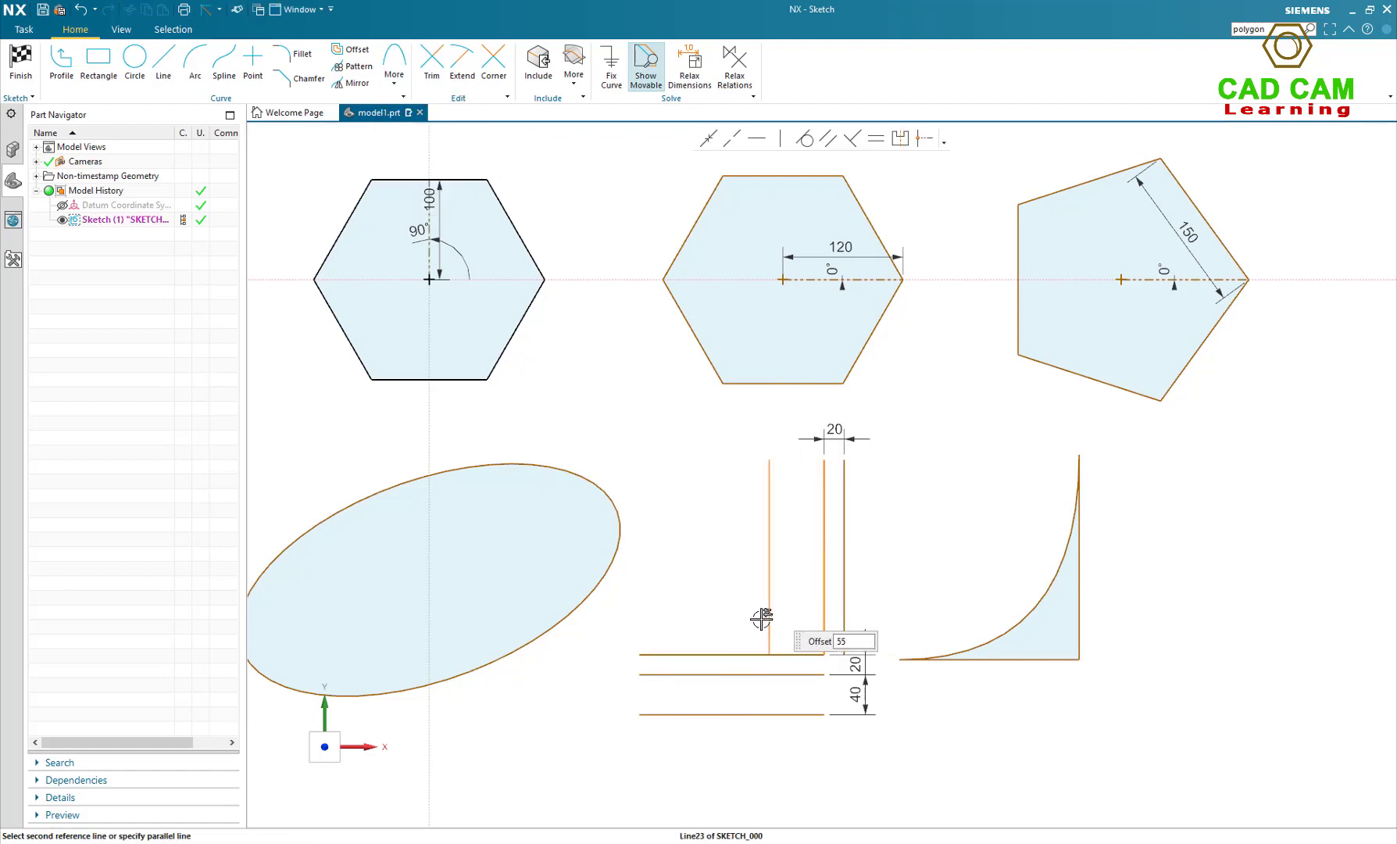
{"action": "left_click", "coordinate": [734, 653]}
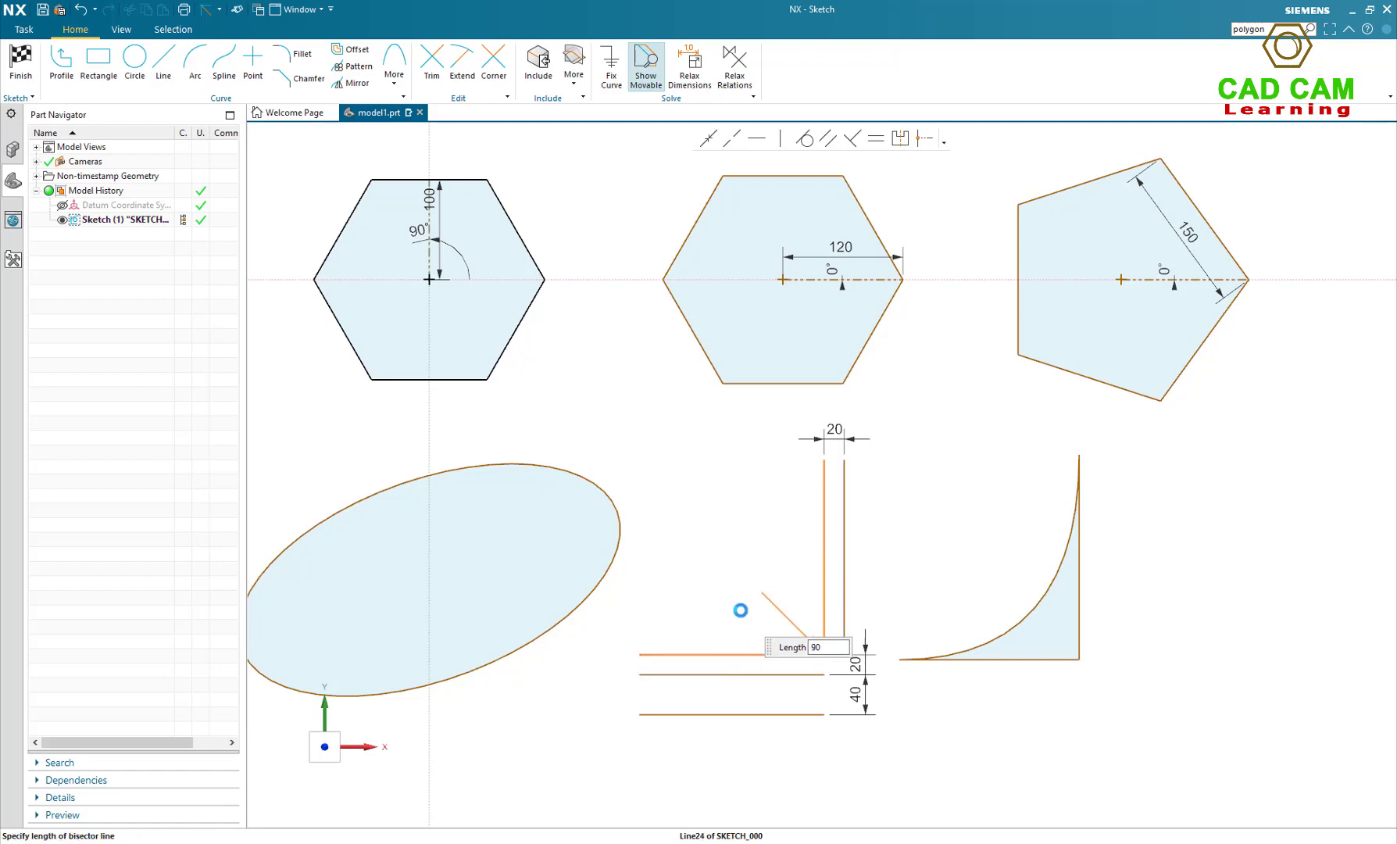
{"action": "left_click", "coordinate": [614, 408]}
{"action": "key", "text": "Escape"}
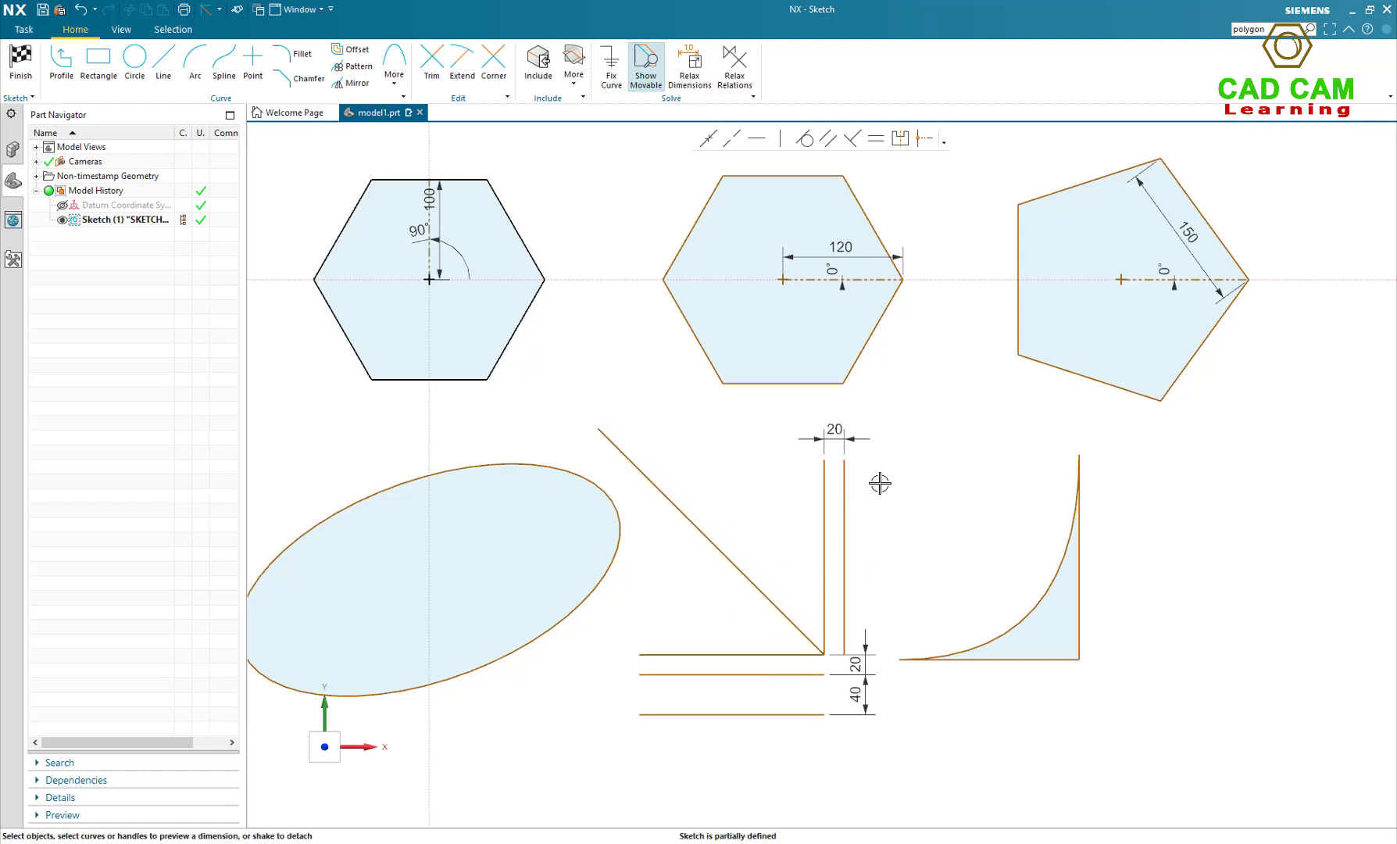
{"action": "scroll", "coordinate": [1011, 426], "scroll_direction": "down", "scroll_amount": 1}
{"action": "scroll", "coordinate": [726, 439], "scroll_direction": "up", "scroll_amount": 1}
{"action": "scroll", "coordinate": [1012, 422], "scroll_direction": "down", "scroll_amount": 1}
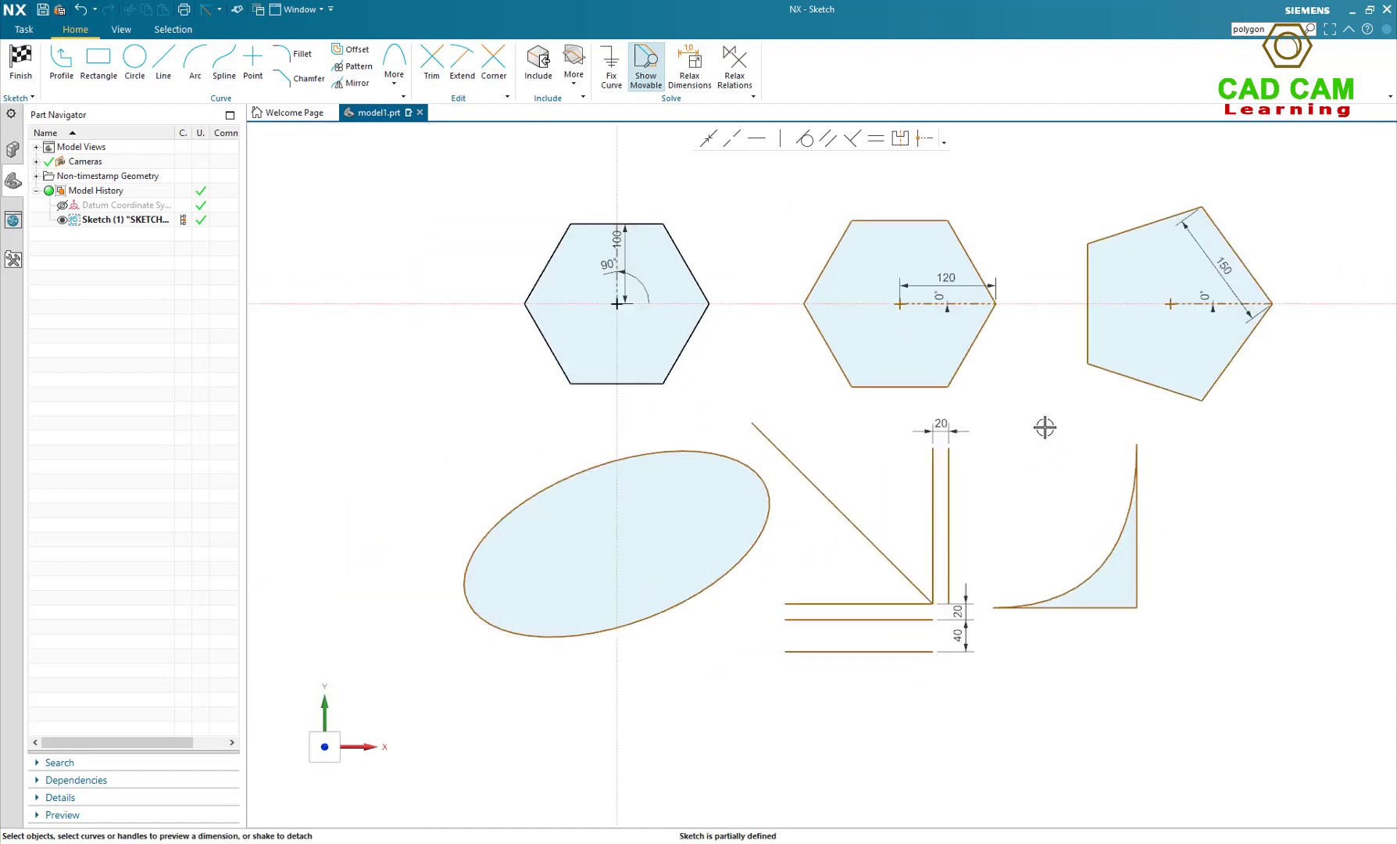
{"action": "scroll", "coordinate": [1032, 458], "scroll_direction": "down", "scroll_amount": 1}
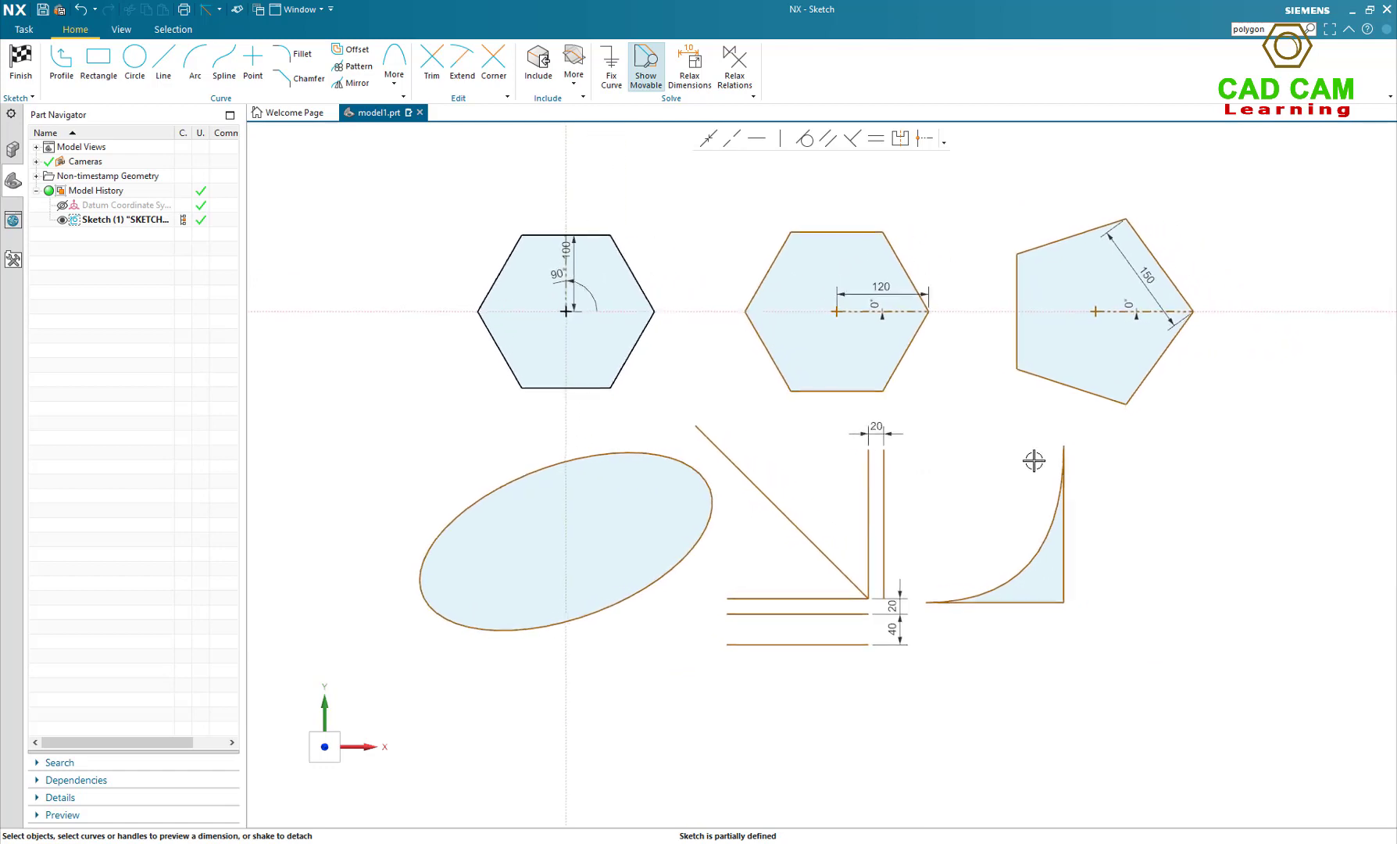
{"action": "scroll", "coordinate": [1064, 512], "scroll_direction": "up", "scroll_amount": 1}
{"action": "scroll", "coordinate": [1039, 446], "scroll_direction": "down", "scroll_amount": 1}
{"action": "scroll", "coordinate": [1039, 447], "scroll_direction": "up", "scroll_amount": 1}
{"action": "scroll", "coordinate": [1004, 438], "scroll_direction": "down", "scroll_amount": 1}
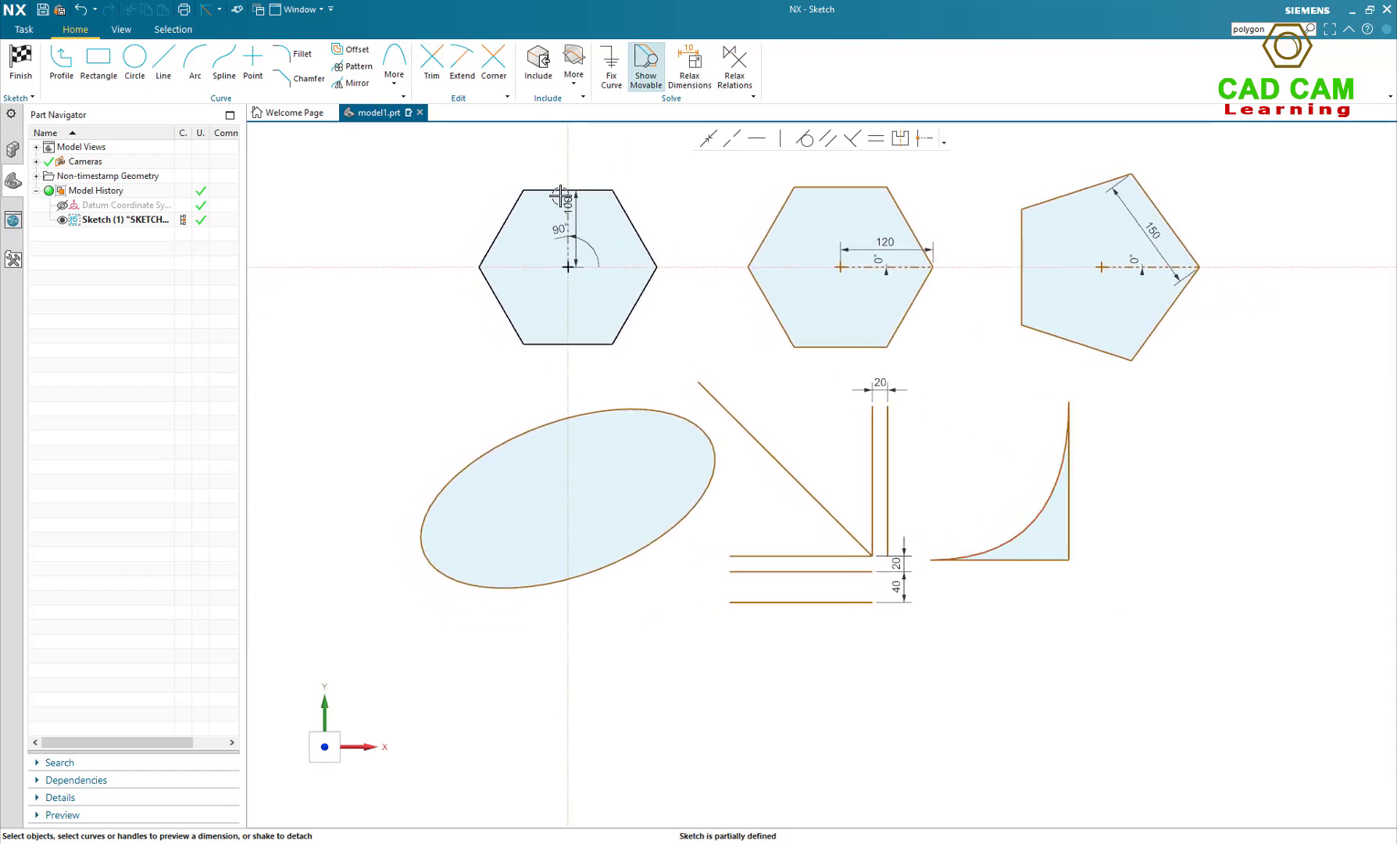
{"action": "left_click", "coordinate": [395, 70]}
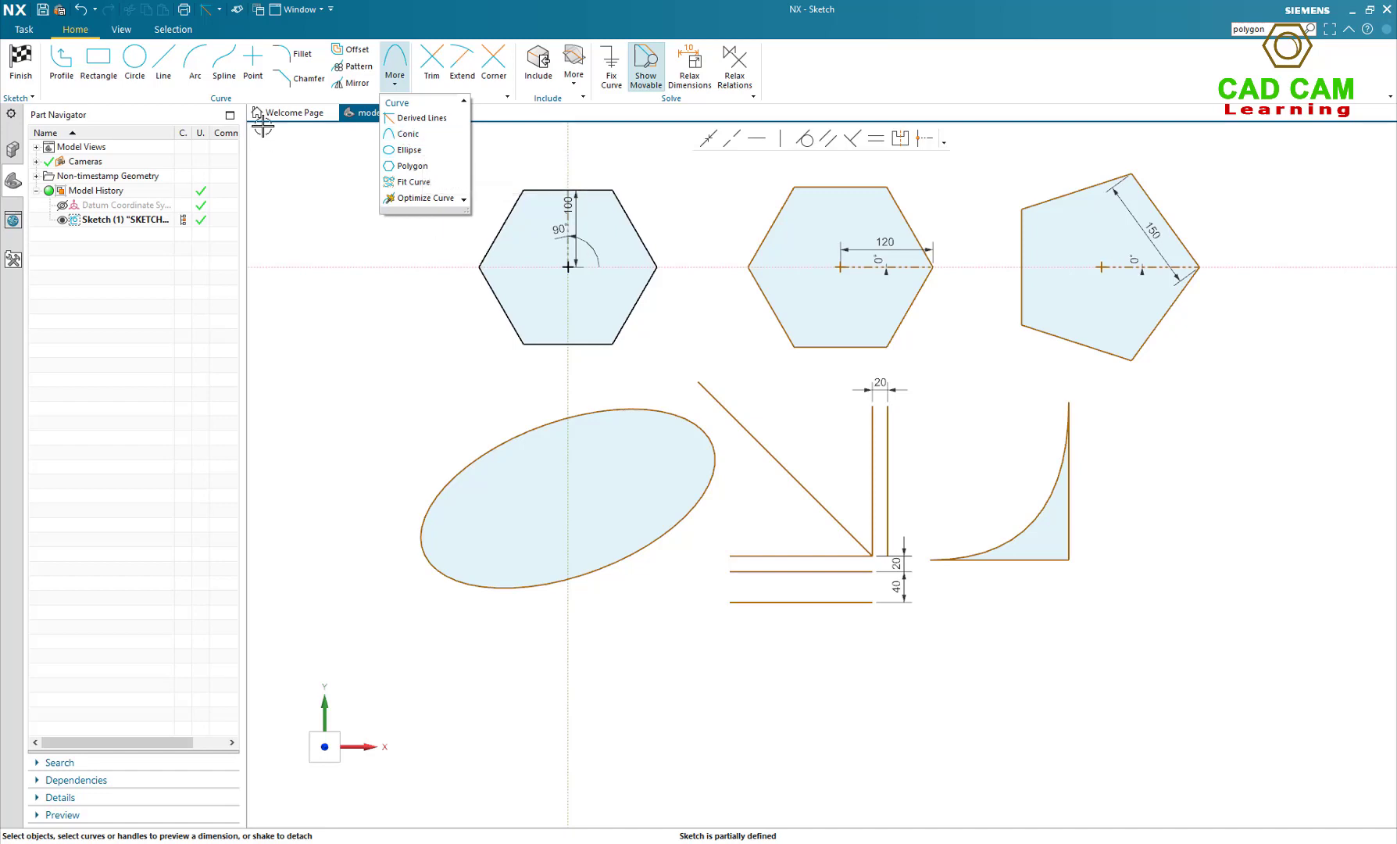
- Place five sketch points in a zigzag row in the empty area below the ellipse and the derived lines
{"action": "left_click", "coordinate": [253, 62]}
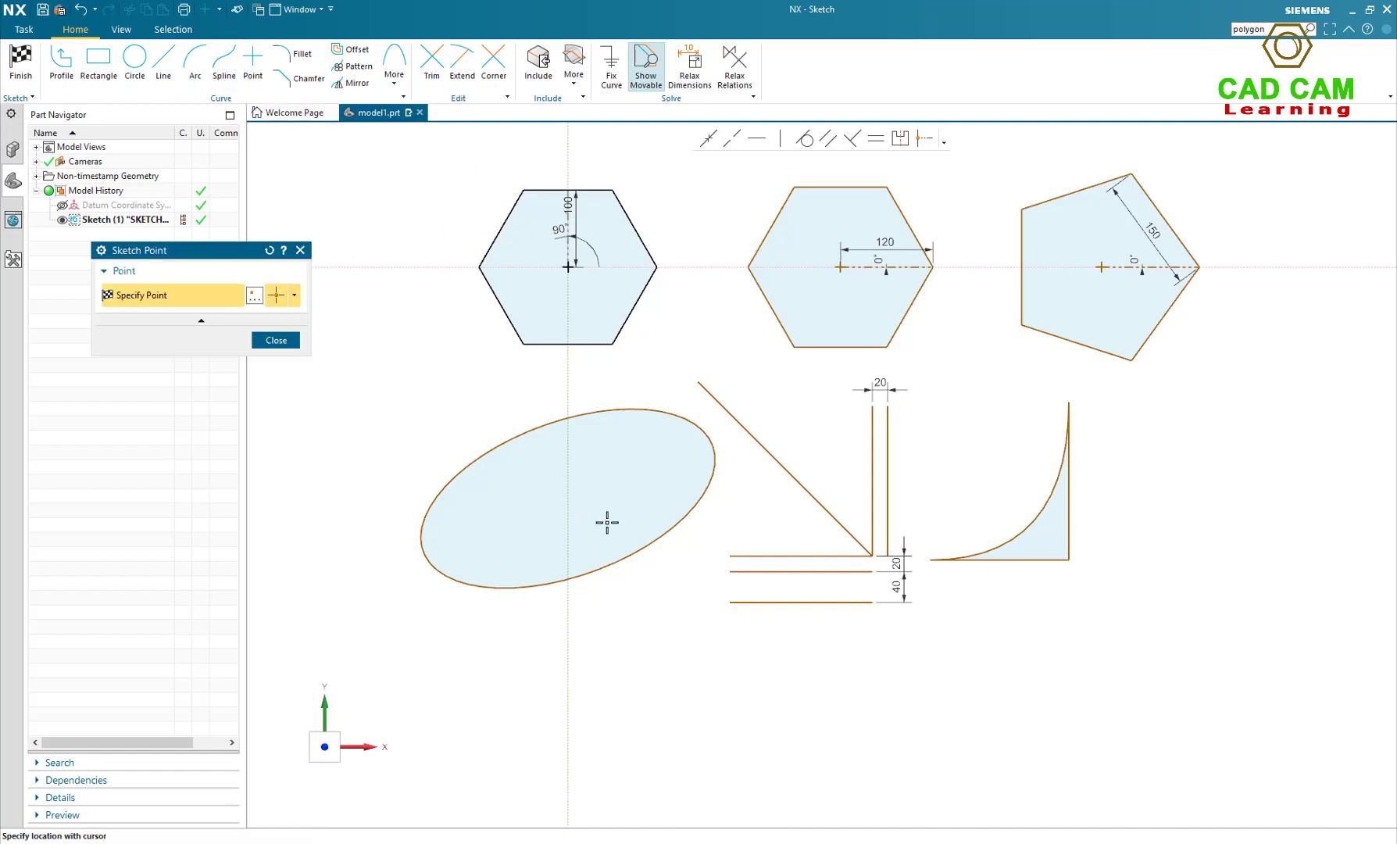
{"action": "key", "text": "ctrl+f"}
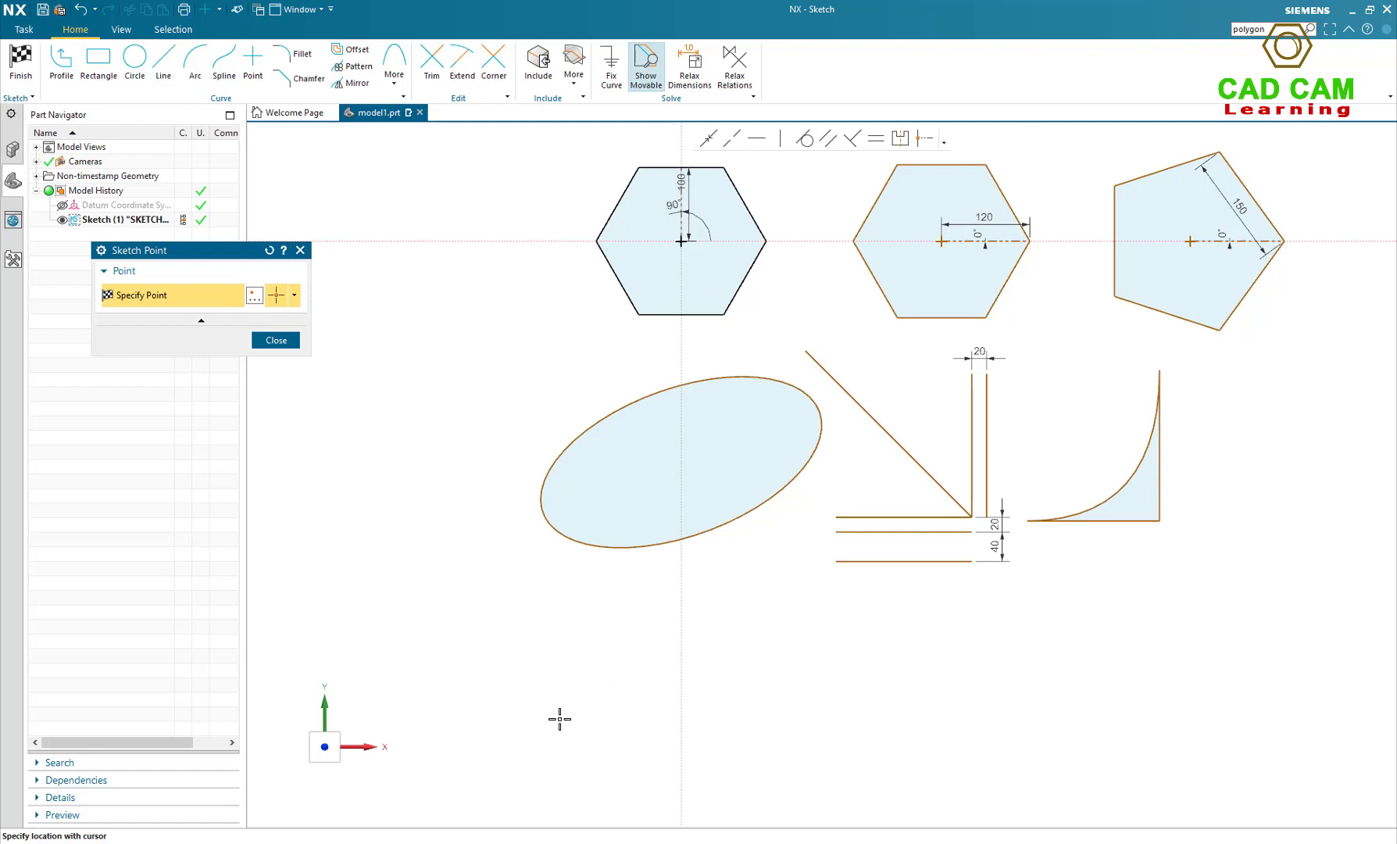
{"action": "left_click", "coordinate": [679, 623]}
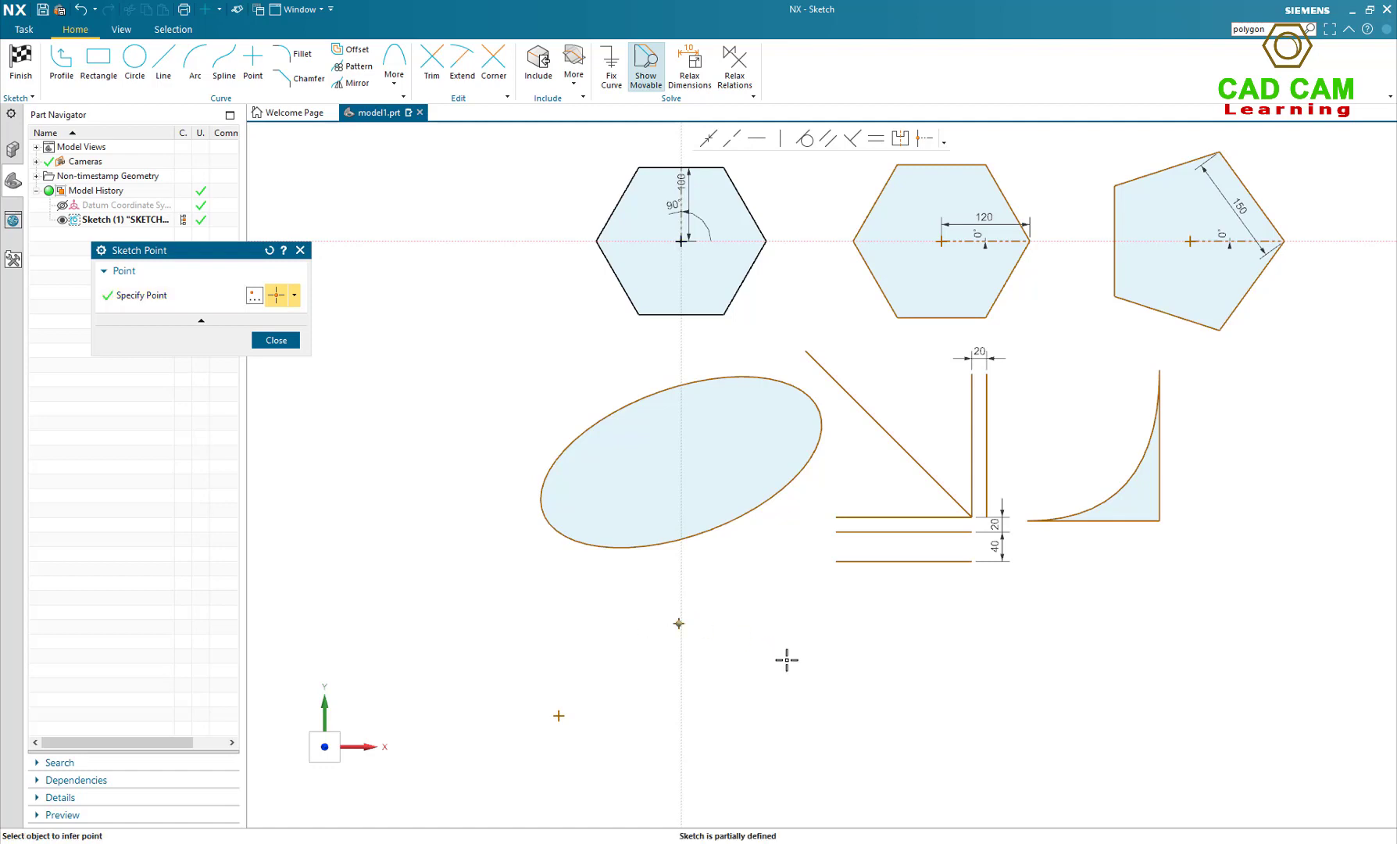
{"action": "left_click", "coordinate": [837, 703]}
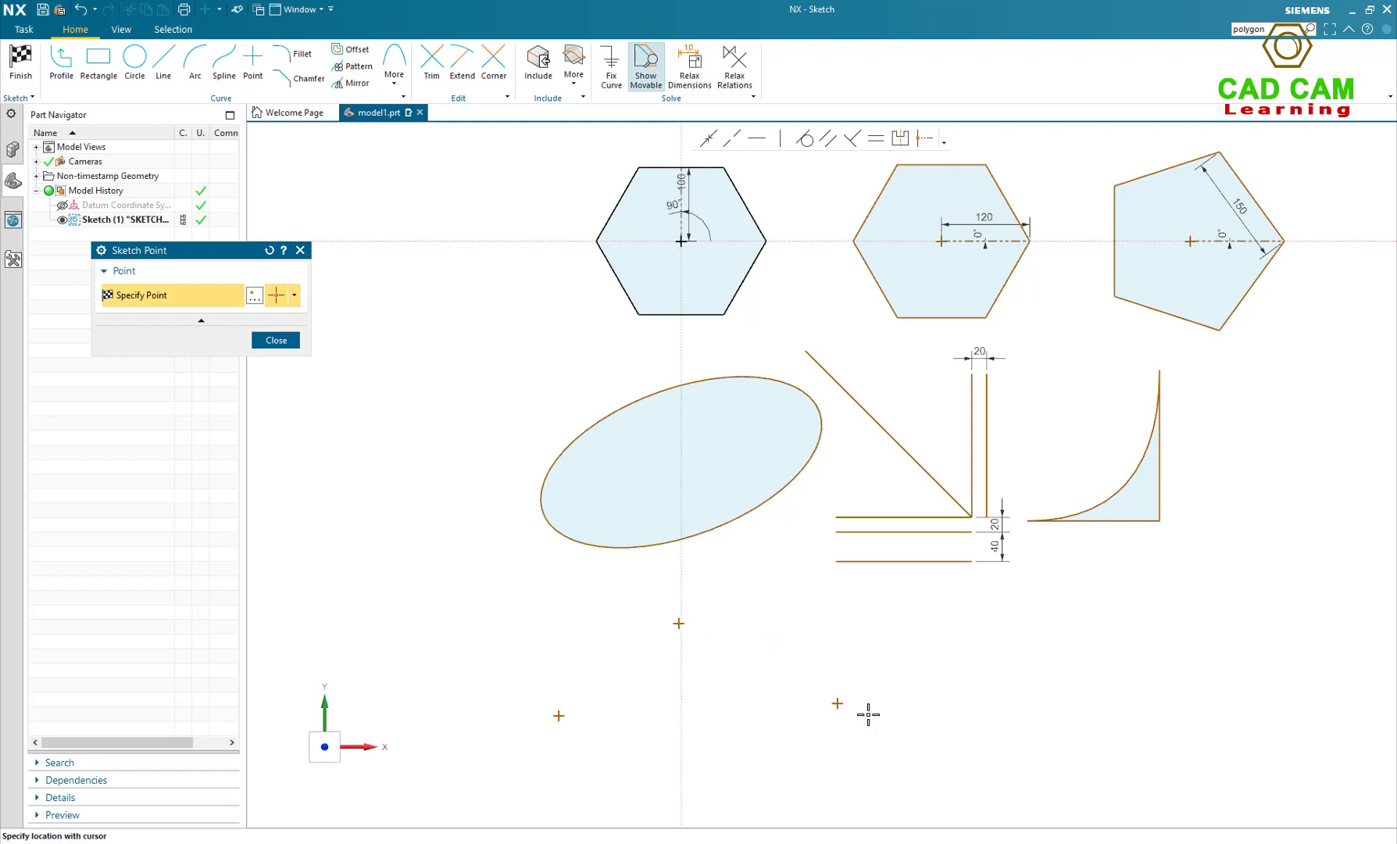
{"action": "left_click", "coordinate": [992, 641]}
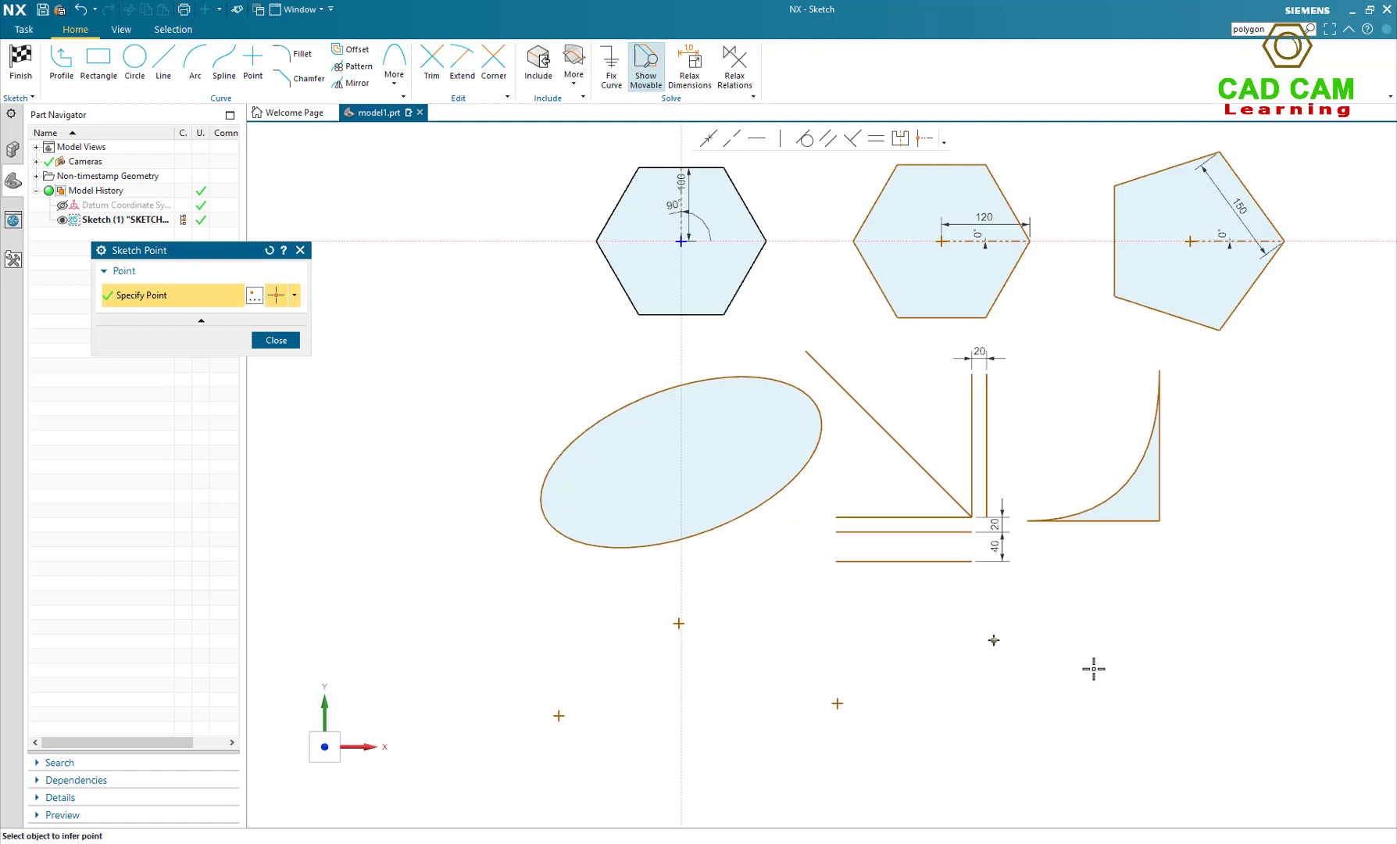
{"action": "left_click", "coordinate": [1100, 733]}
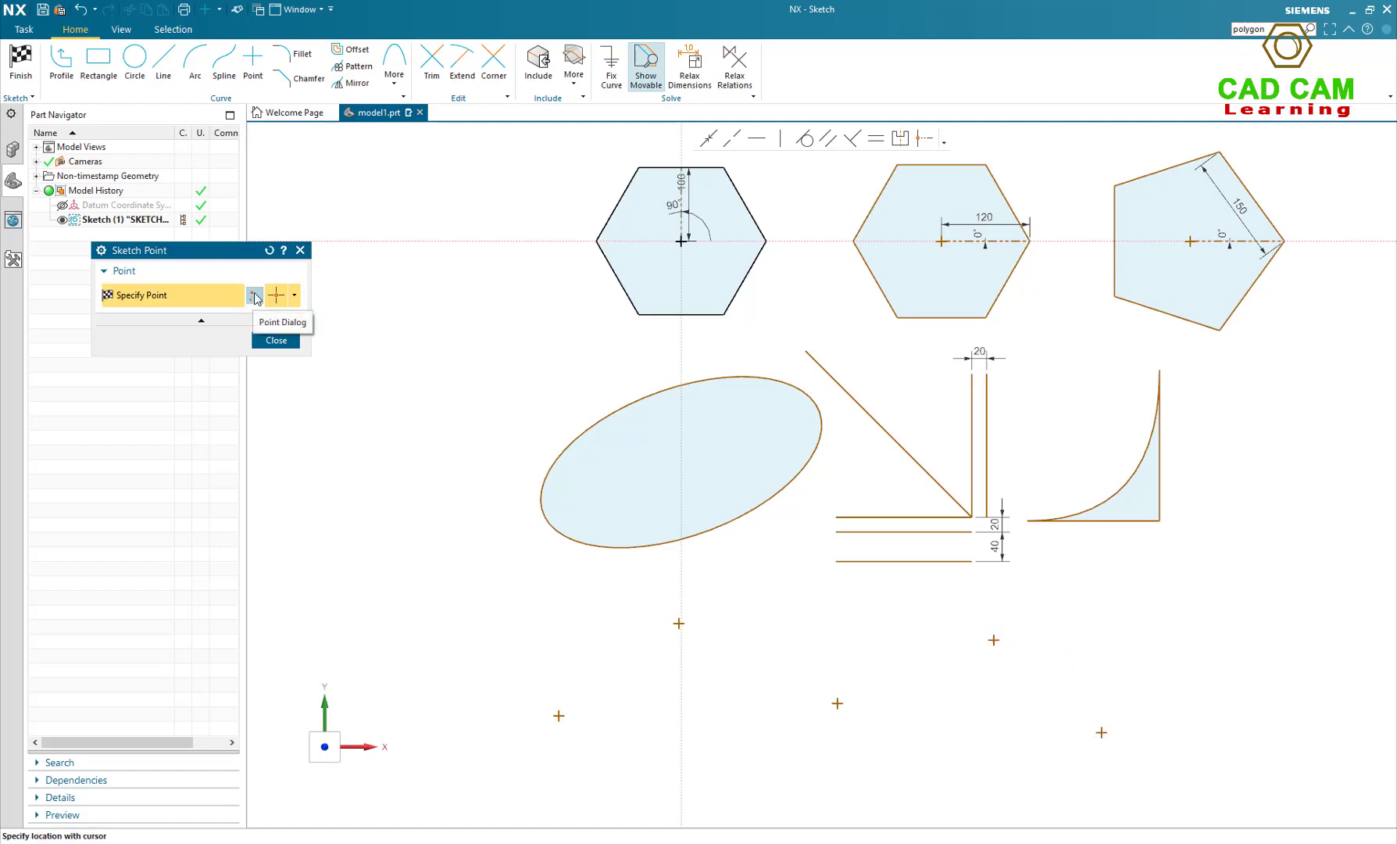
{"action": "left_click", "coordinate": [255, 294]}
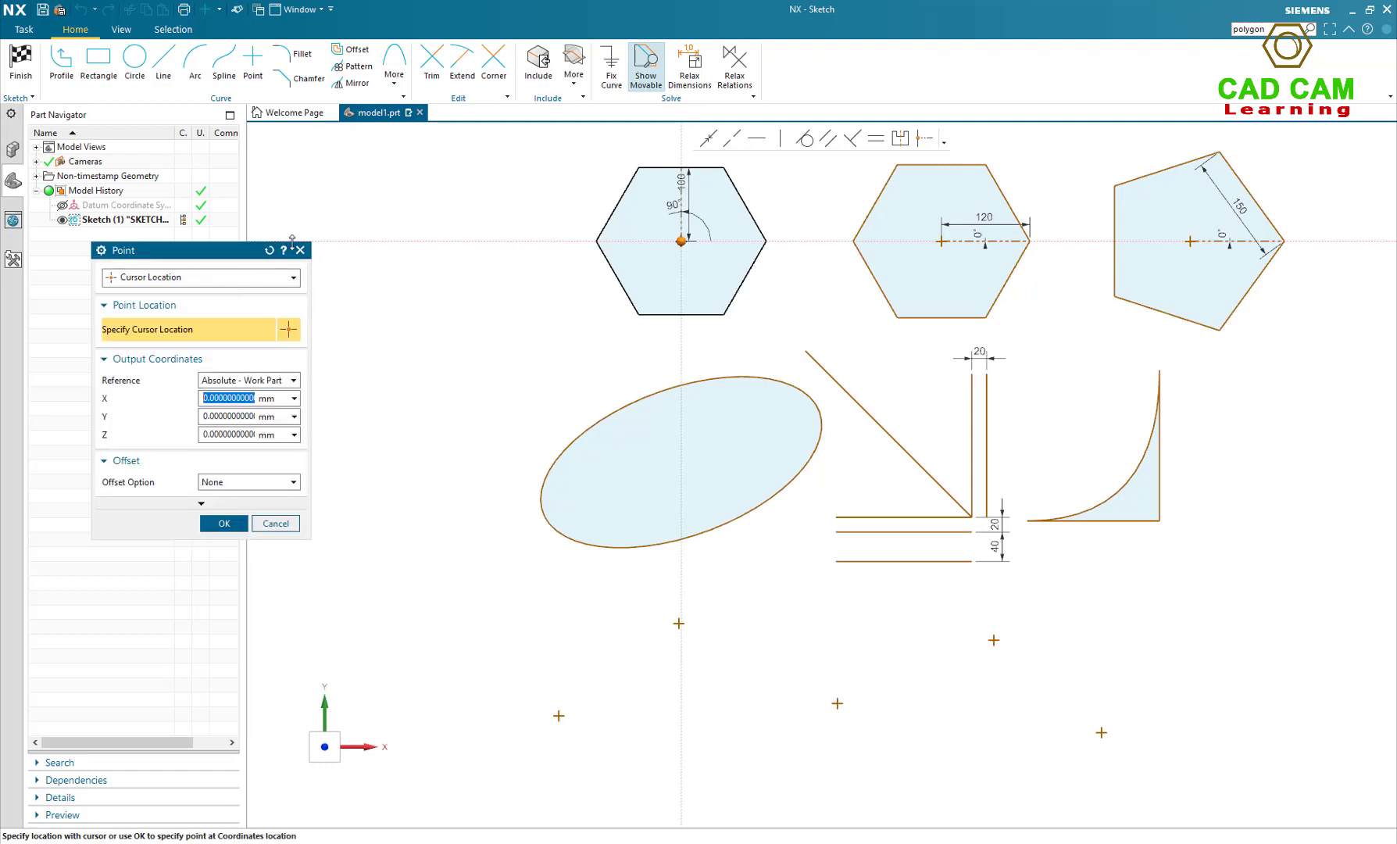
{"action": "left_click", "coordinate": [300, 250]}
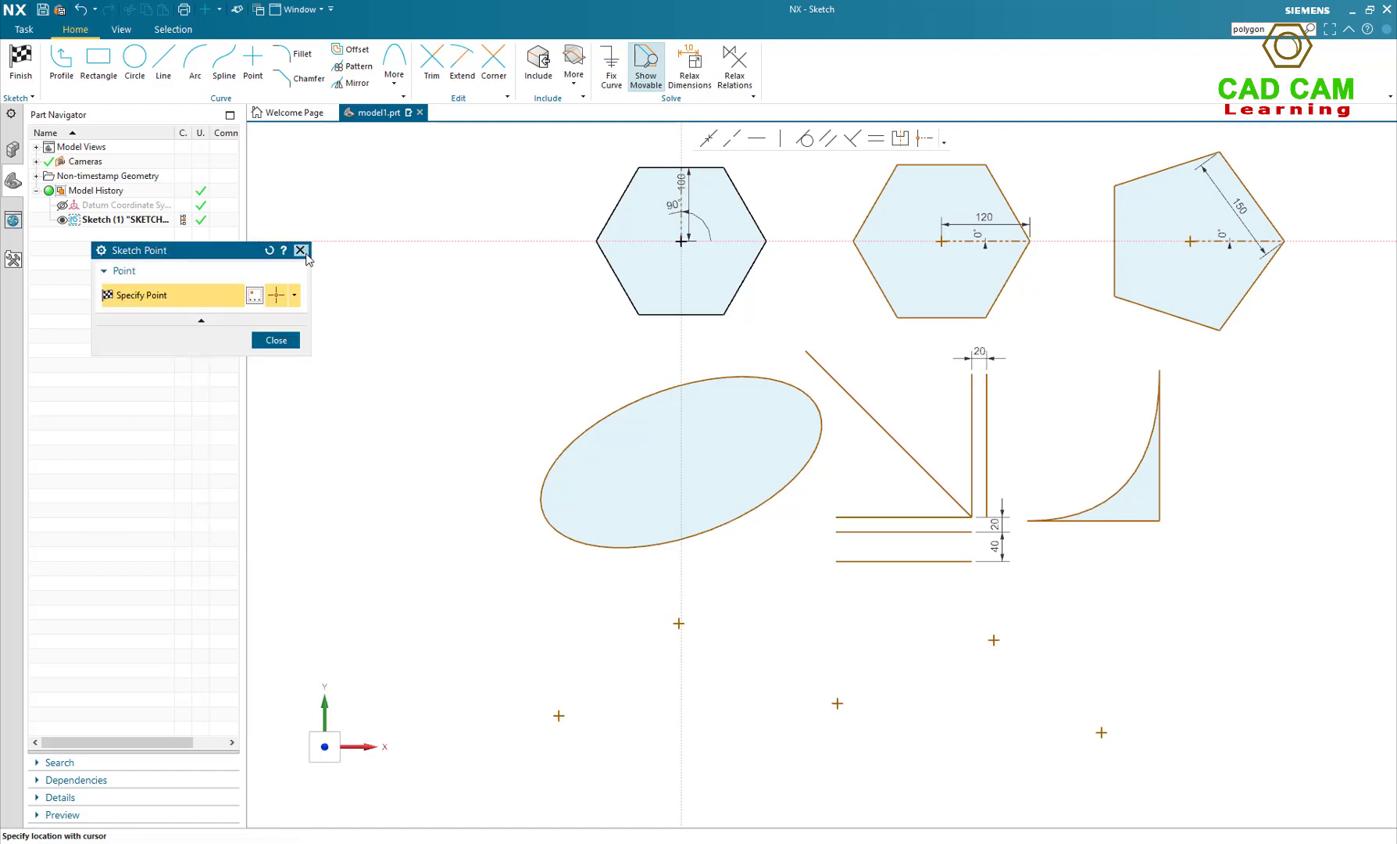
{"action": "left_click", "coordinate": [304, 252]}
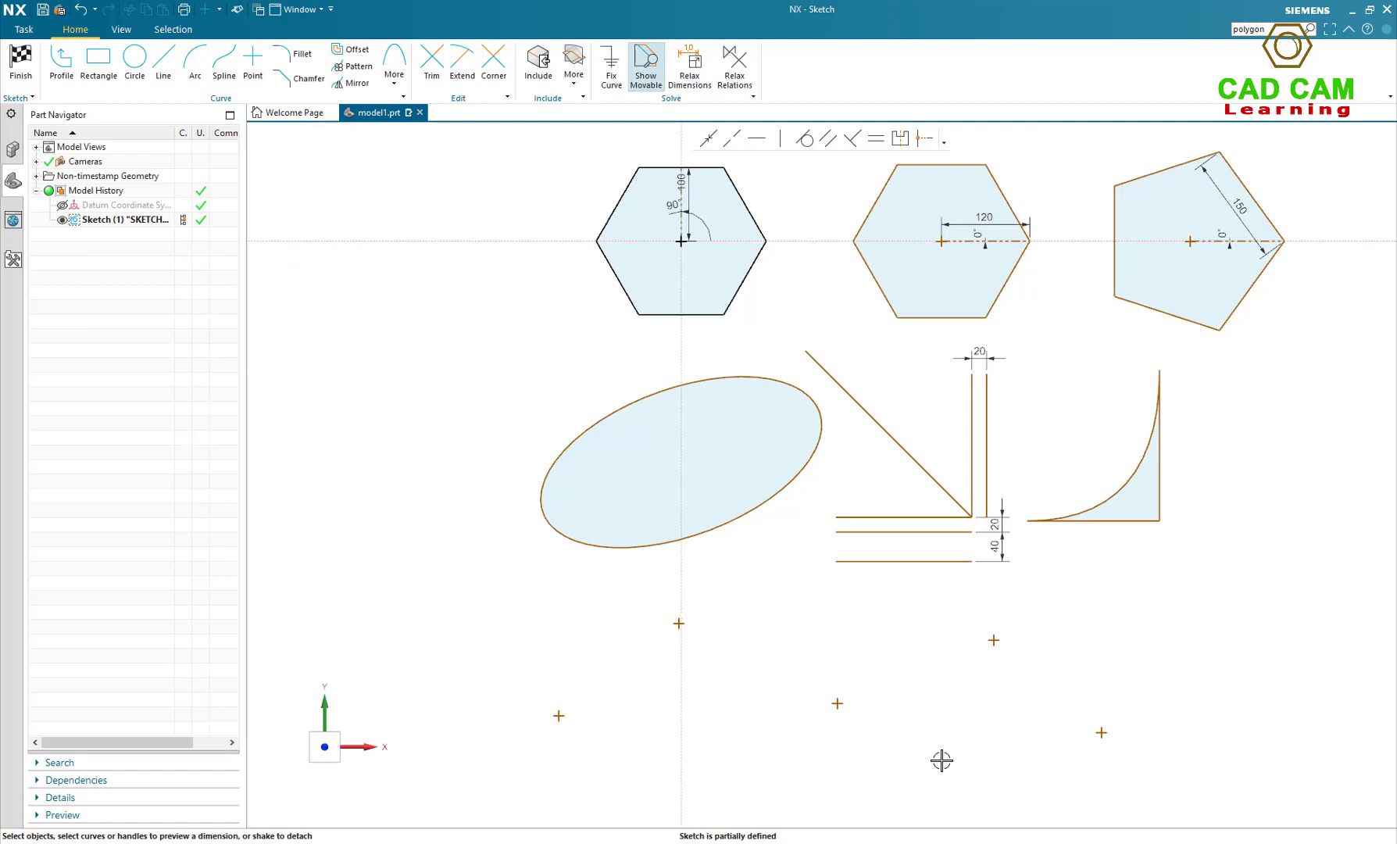
{"action": "left_click", "coordinate": [219, 75]}
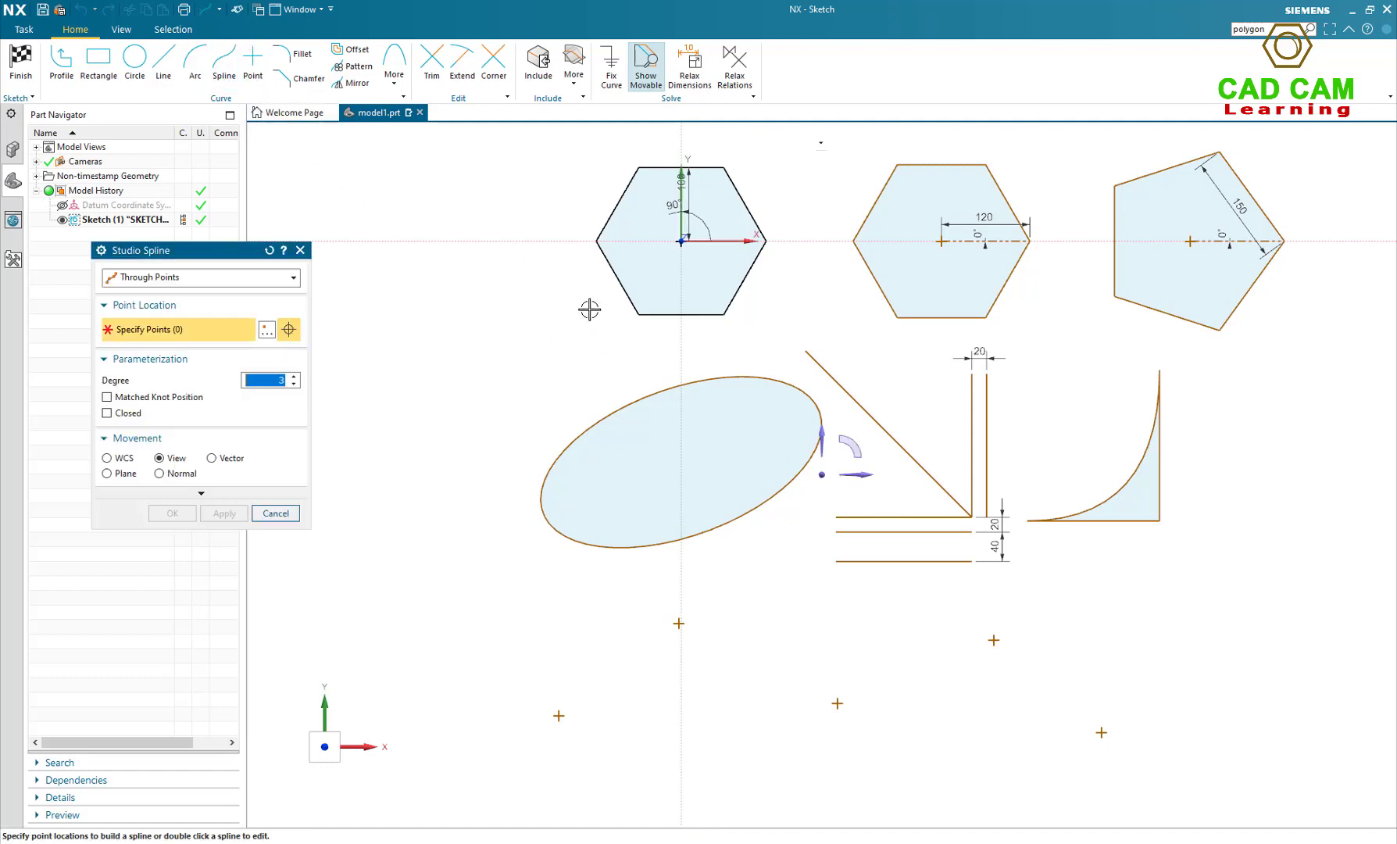
{"action": "left_click", "coordinate": [232, 280]}
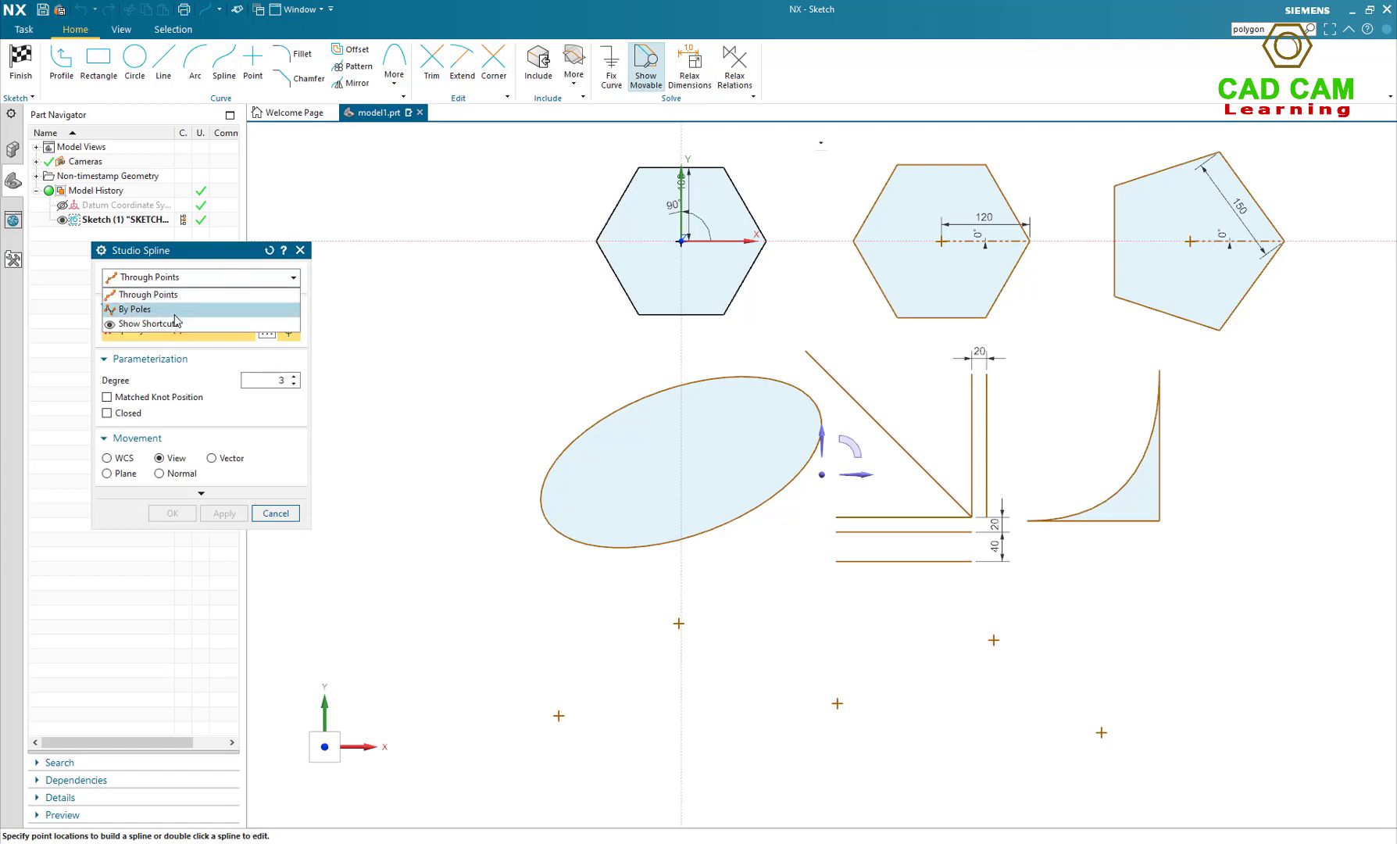
{"action": "left_click", "coordinate": [180, 290]}
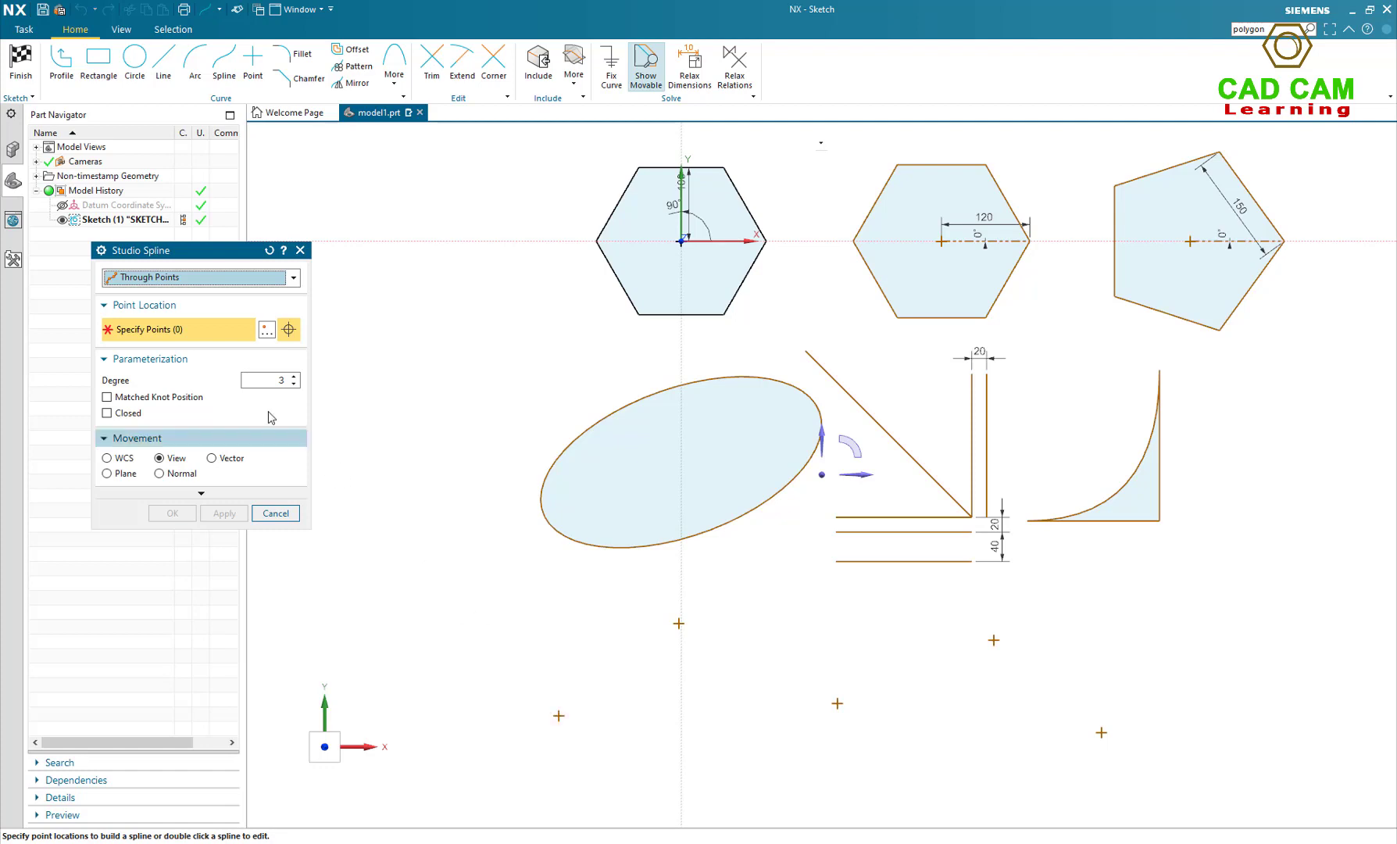
{"action": "left_click", "coordinate": [223, 279]}
{"action": "left_click", "coordinate": [229, 287]}
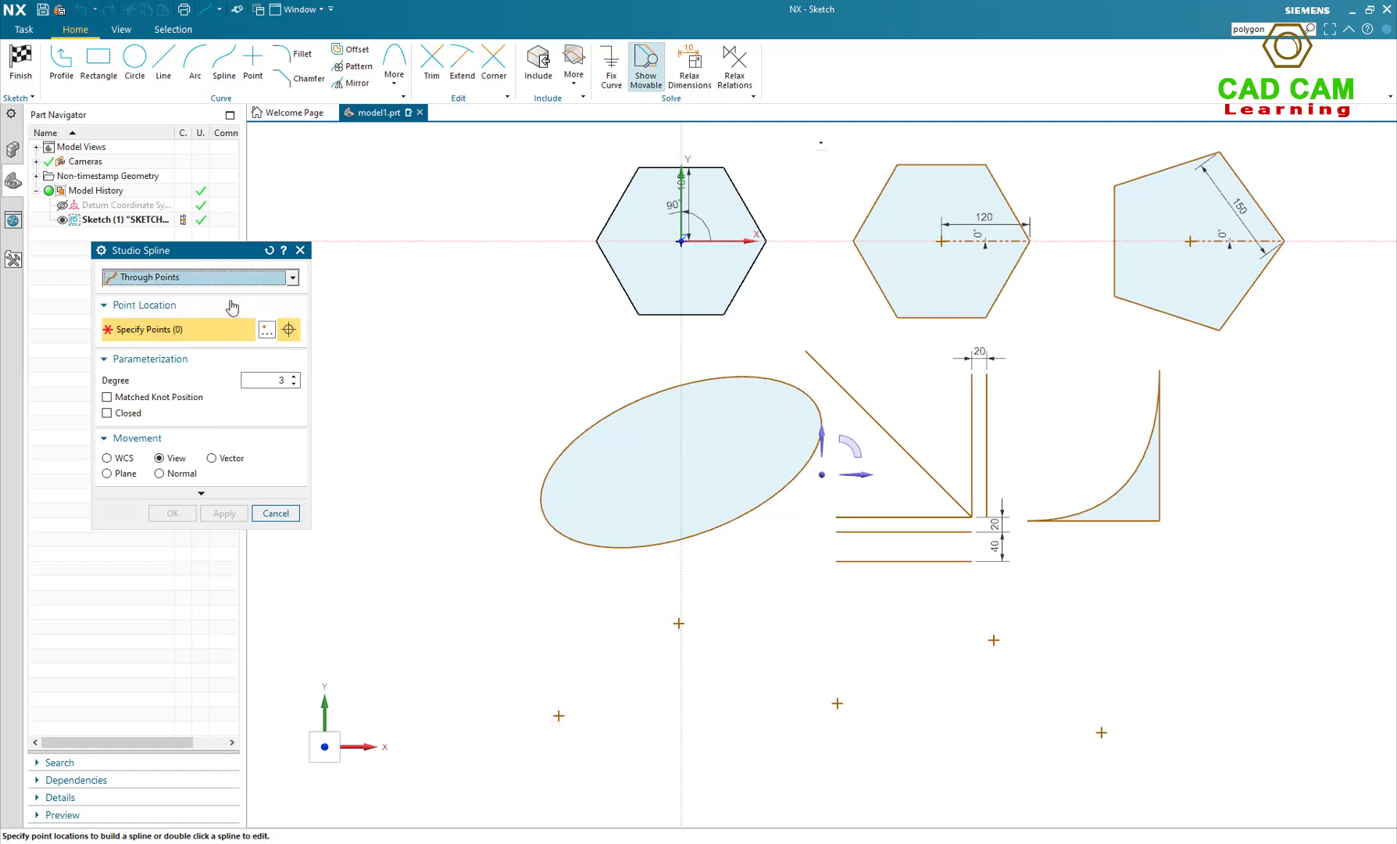
{"action": "left_click", "coordinate": [268, 330]}
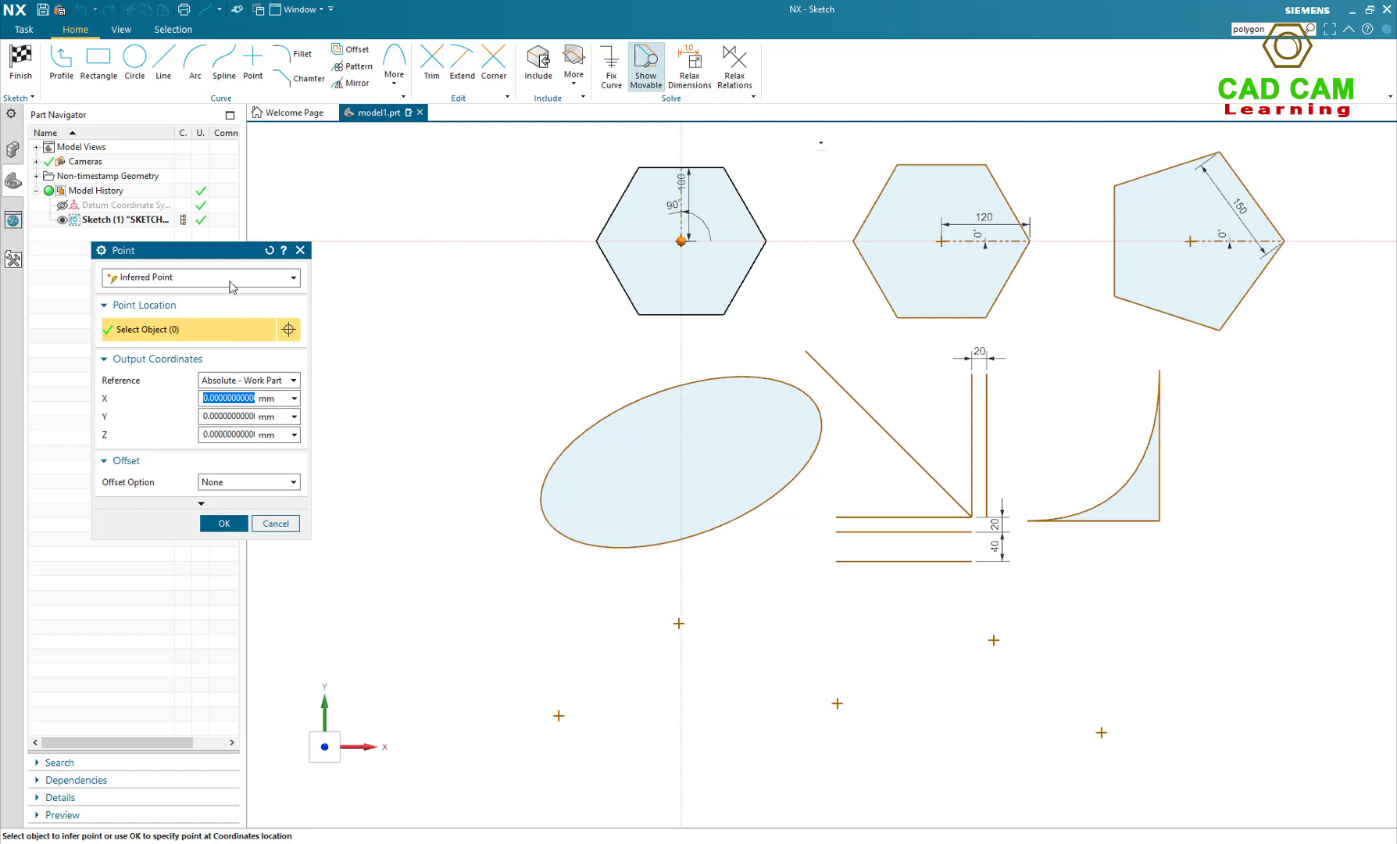
{"action": "left_click", "coordinate": [237, 278]}
{"action": "left_click", "coordinate": [200, 298]}
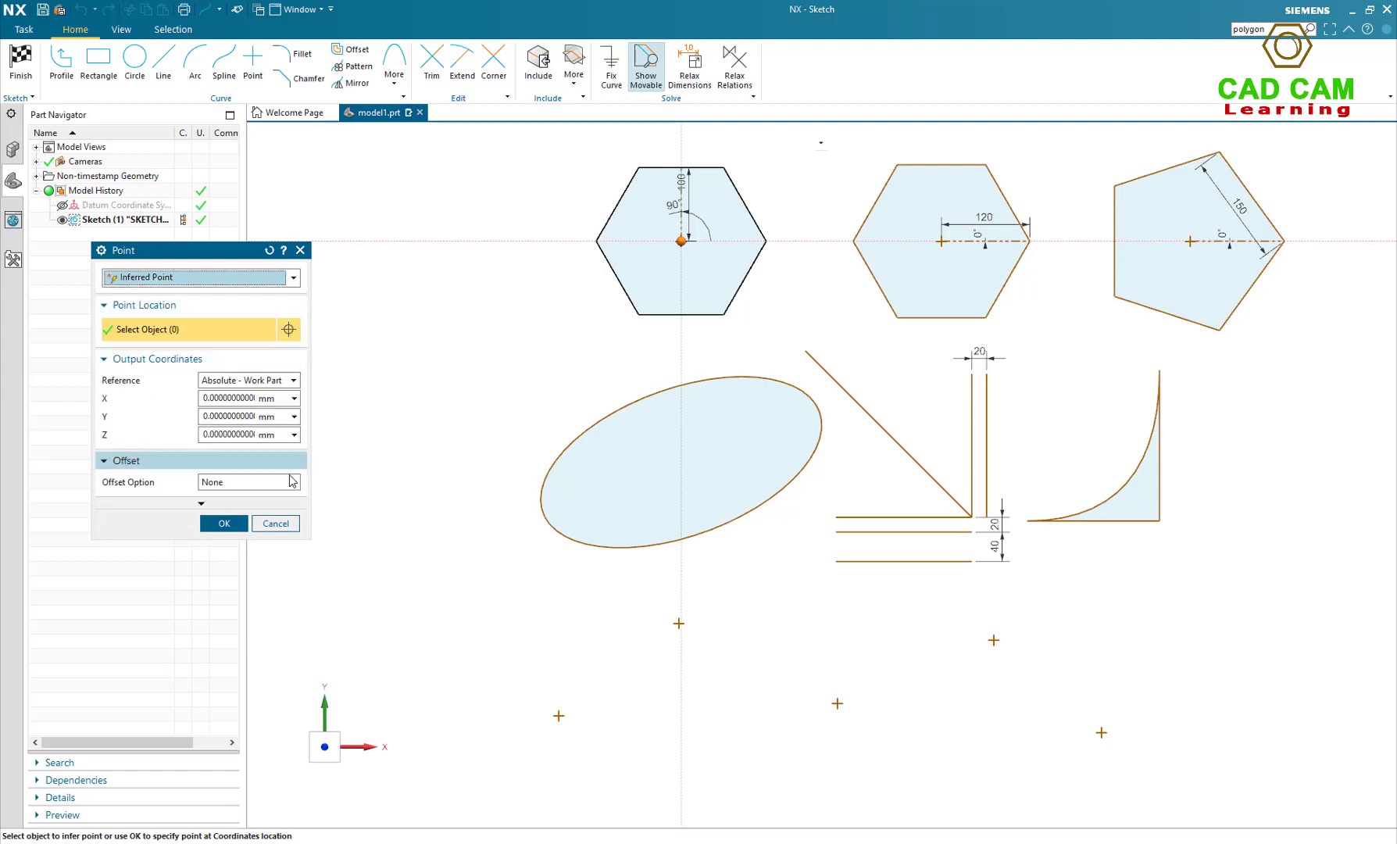
{"action": "left_click", "coordinate": [226, 526]}
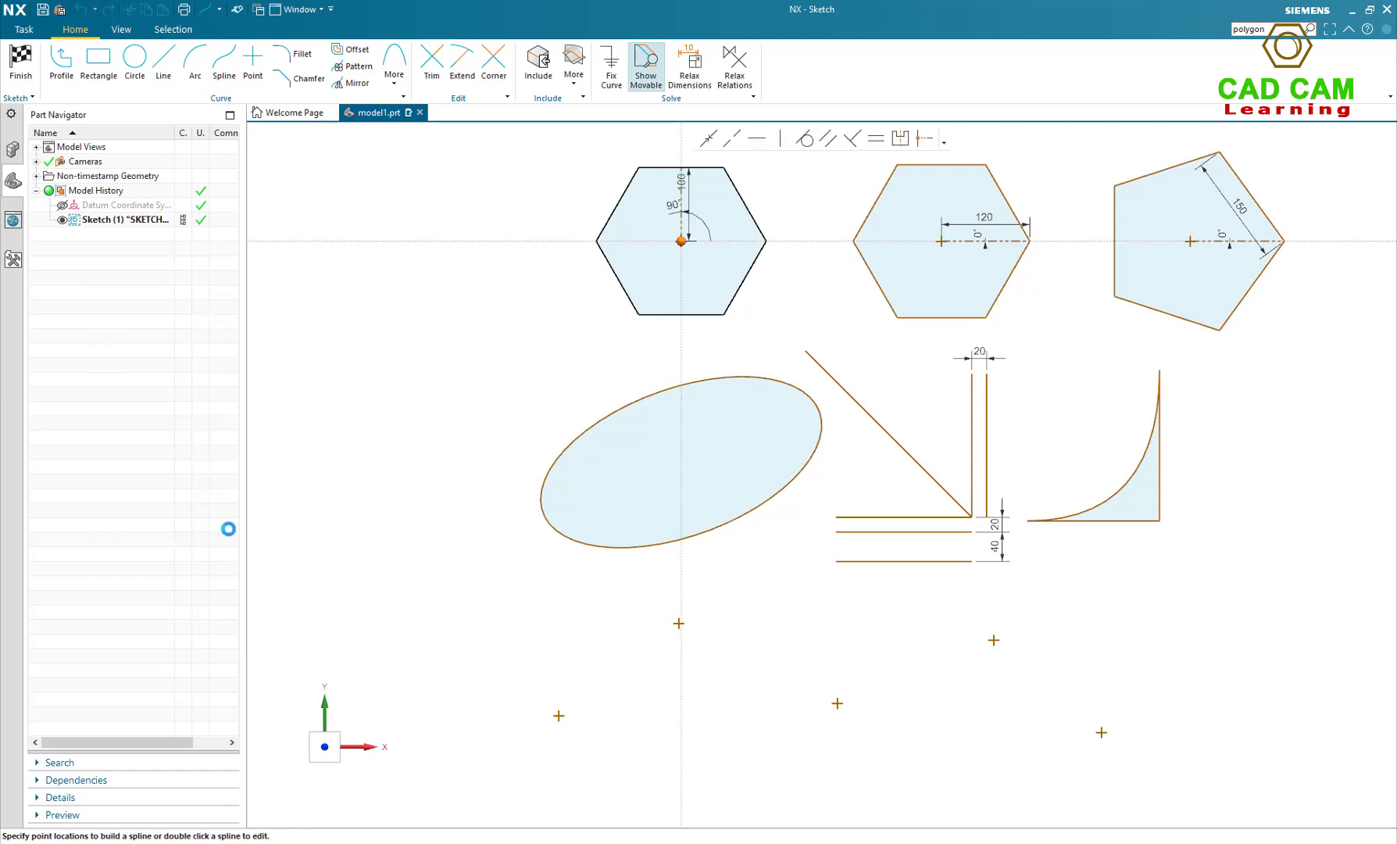
{"action": "left_click", "coordinate": [557, 717]}
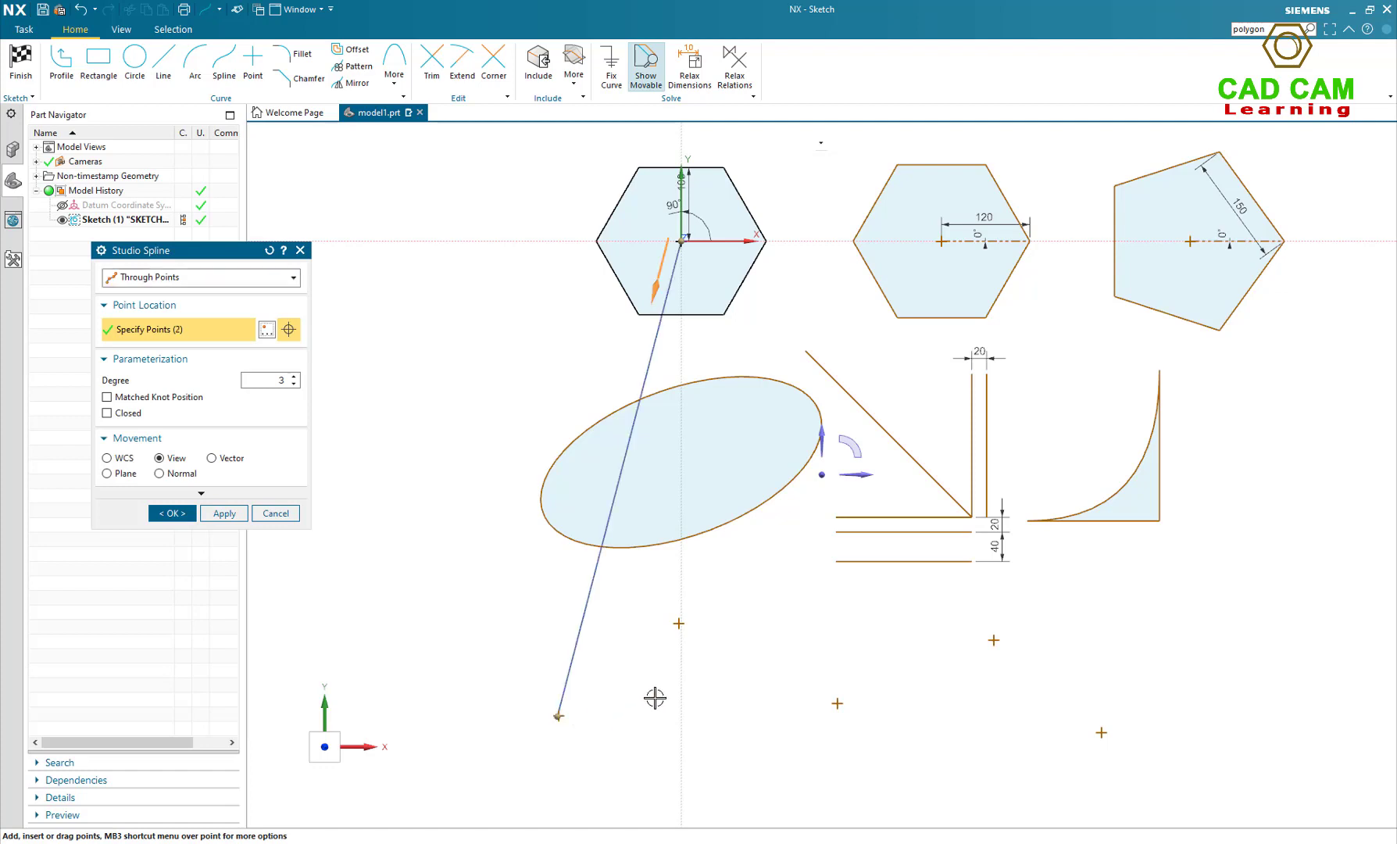
{"action": "left_click", "coordinate": [681, 623]}
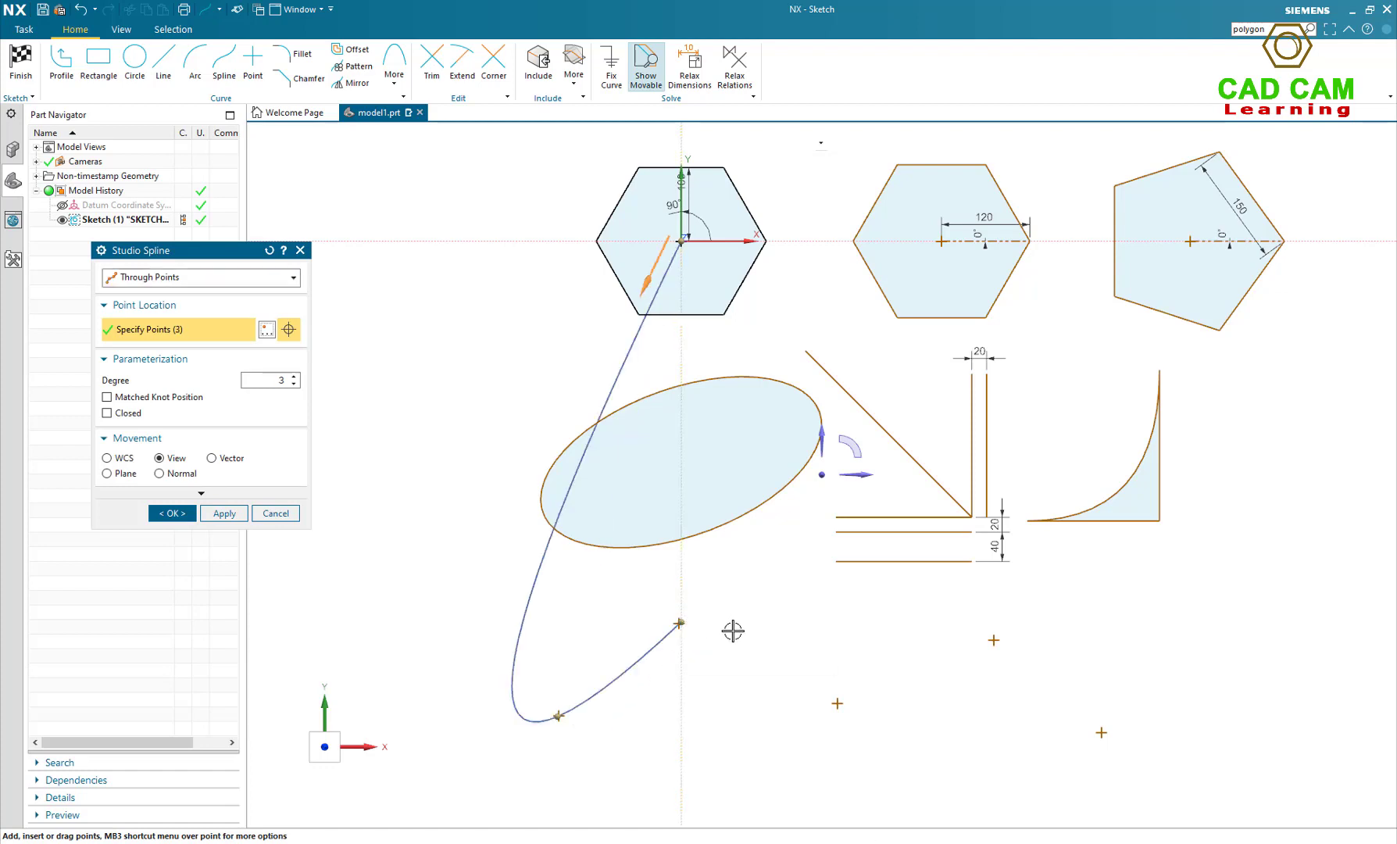
{"action": "key", "text": "Escape"}
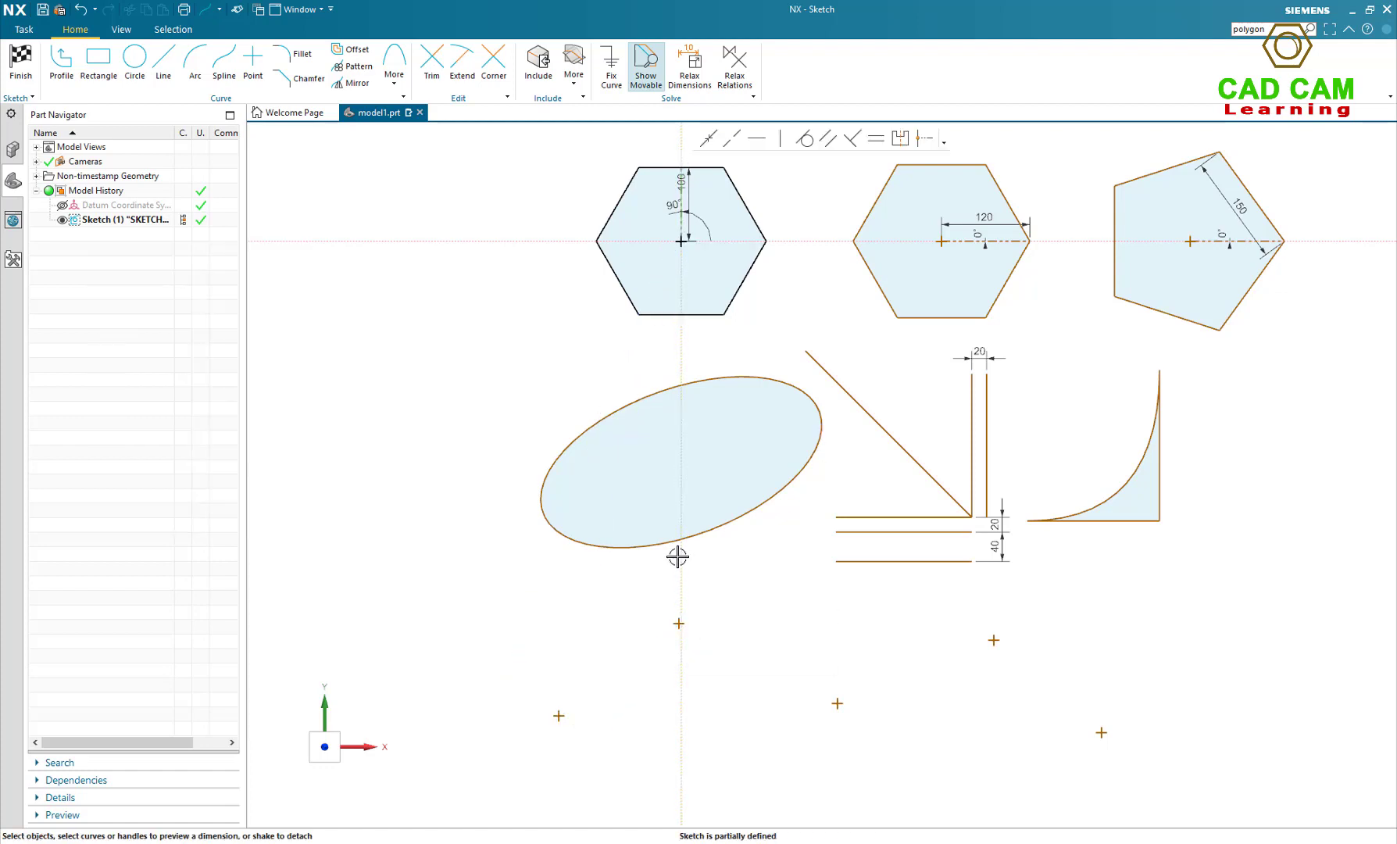
- Start a Through Points studio spline at the leftmost of the five sketch points, using the Existing Point method
{"action": "left_click", "coordinate": [224, 61]}
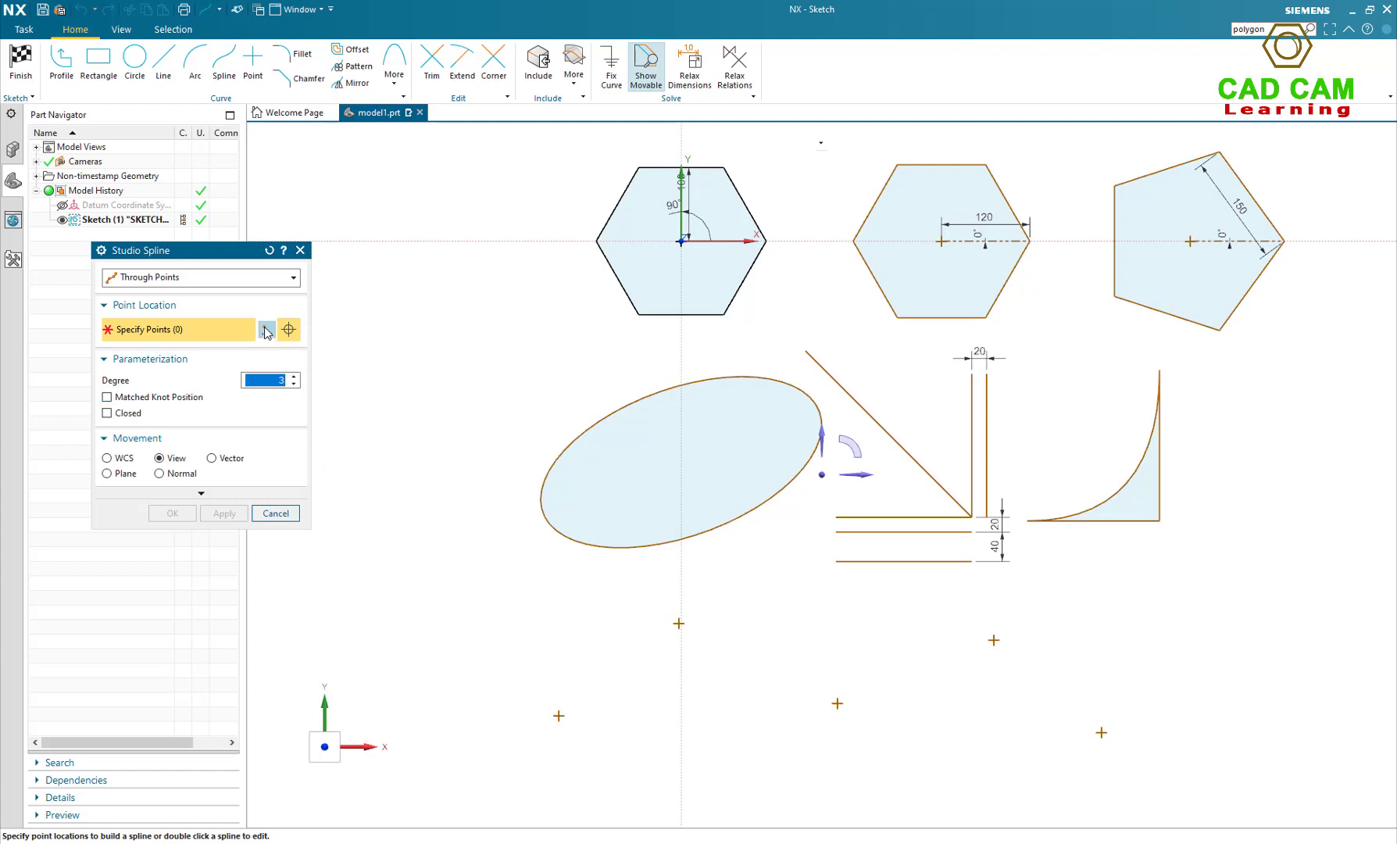
{"action": "left_click", "coordinate": [559, 715]}
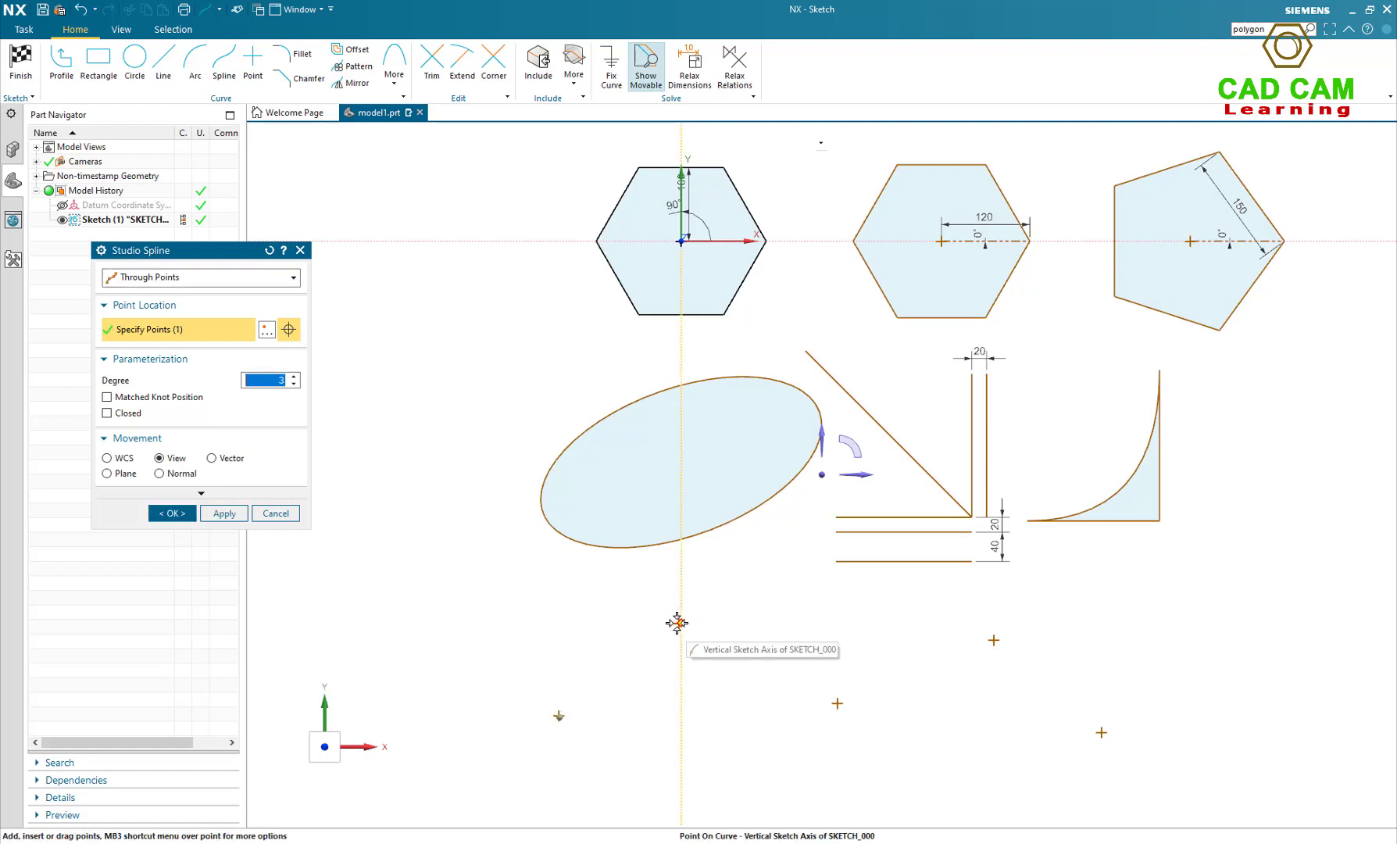
{"action": "left_click", "coordinate": [283, 332]}
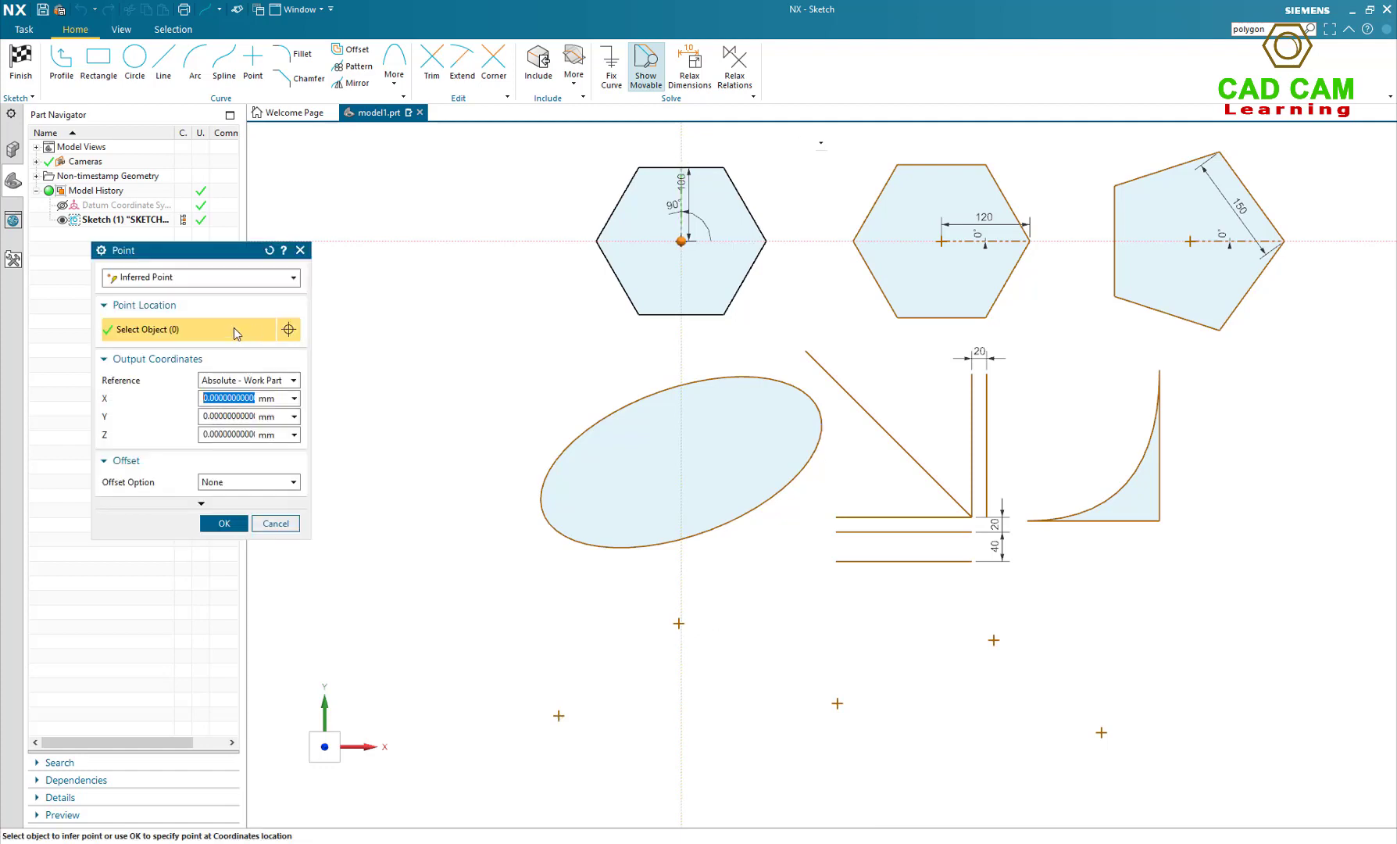
{"action": "left_click", "coordinate": [215, 277]}
{"action": "left_click", "coordinate": [178, 323]}
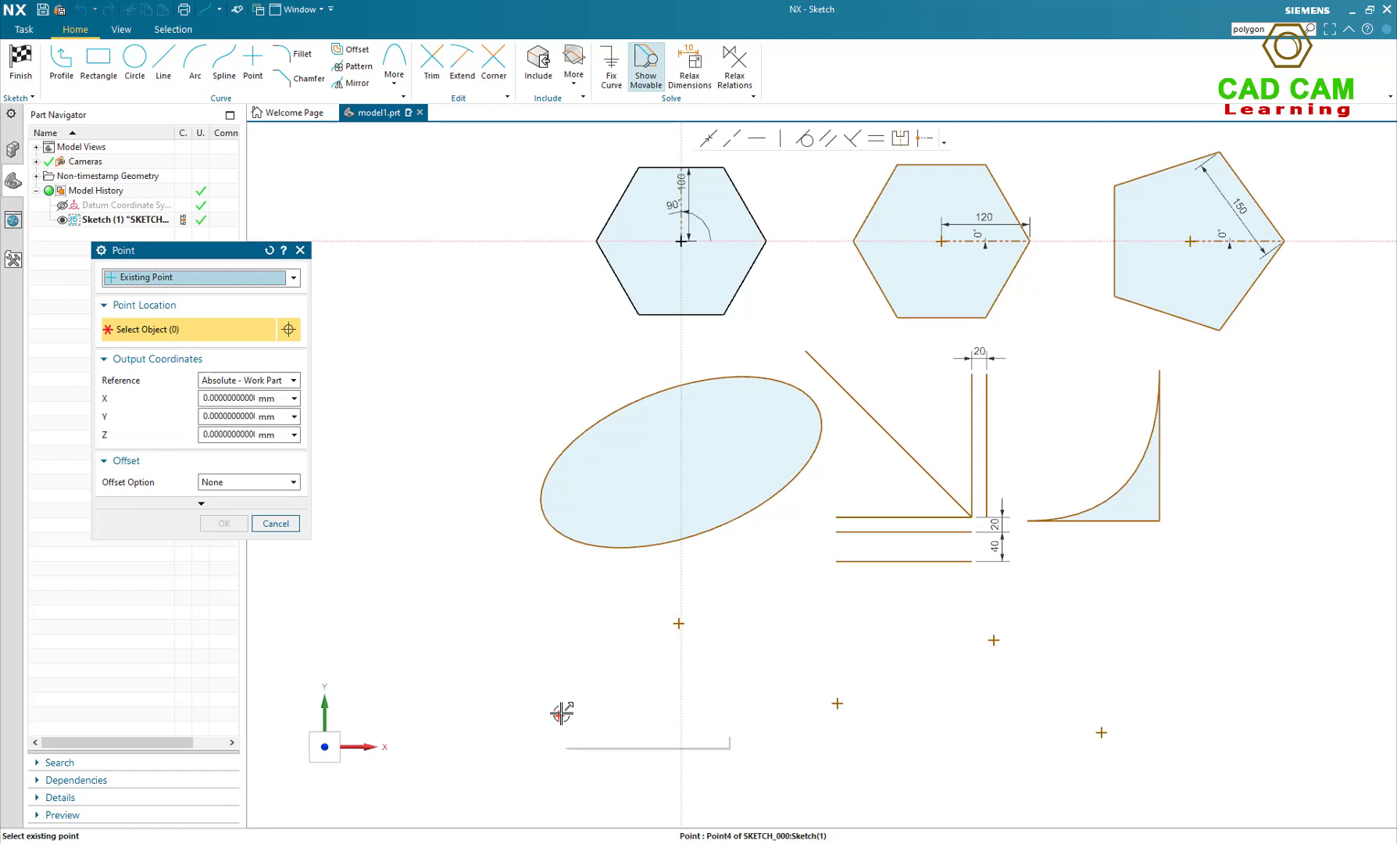
{"action": "left_click", "coordinate": [559, 715]}
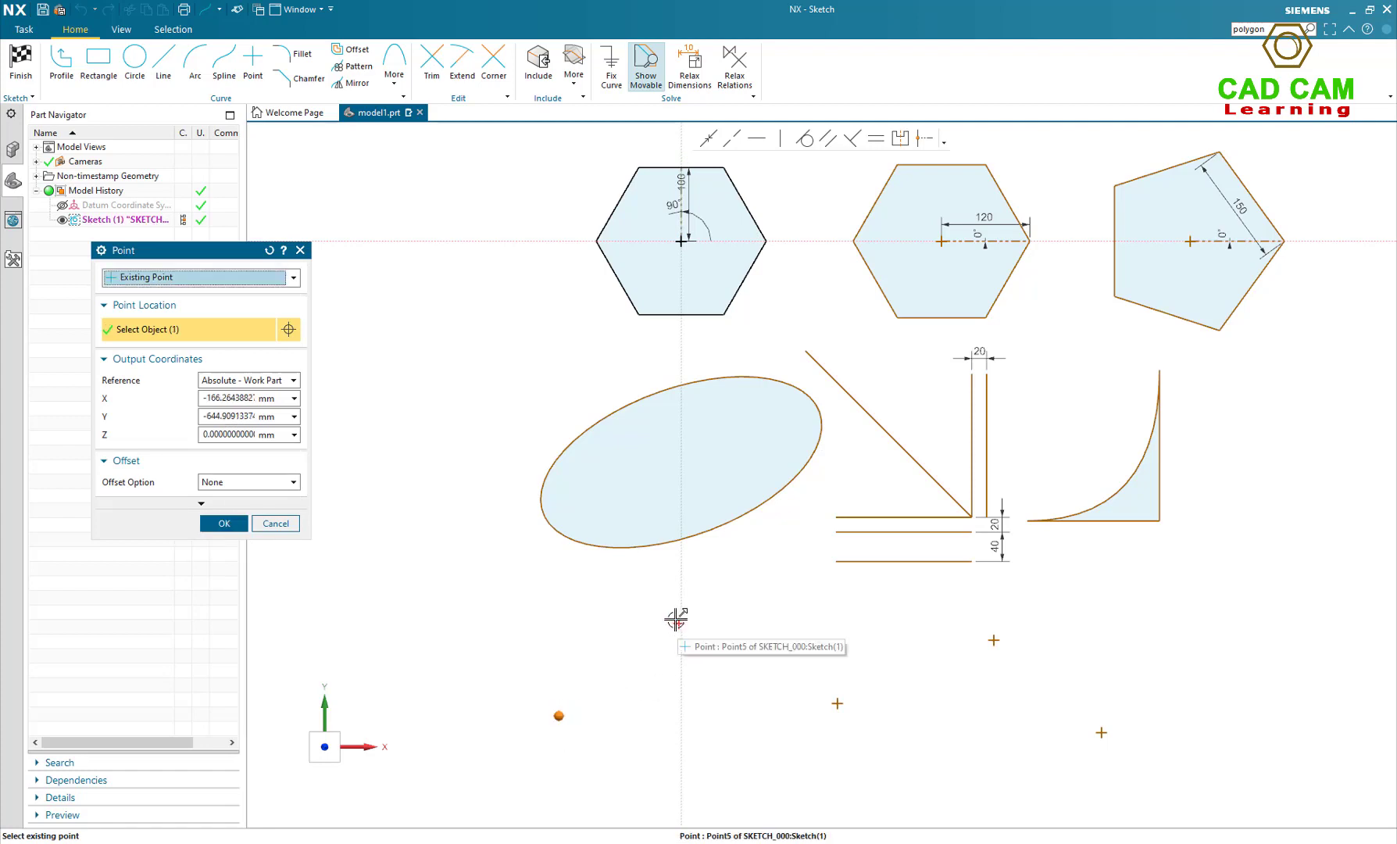
{"action": "left_click", "coordinate": [221, 523]}
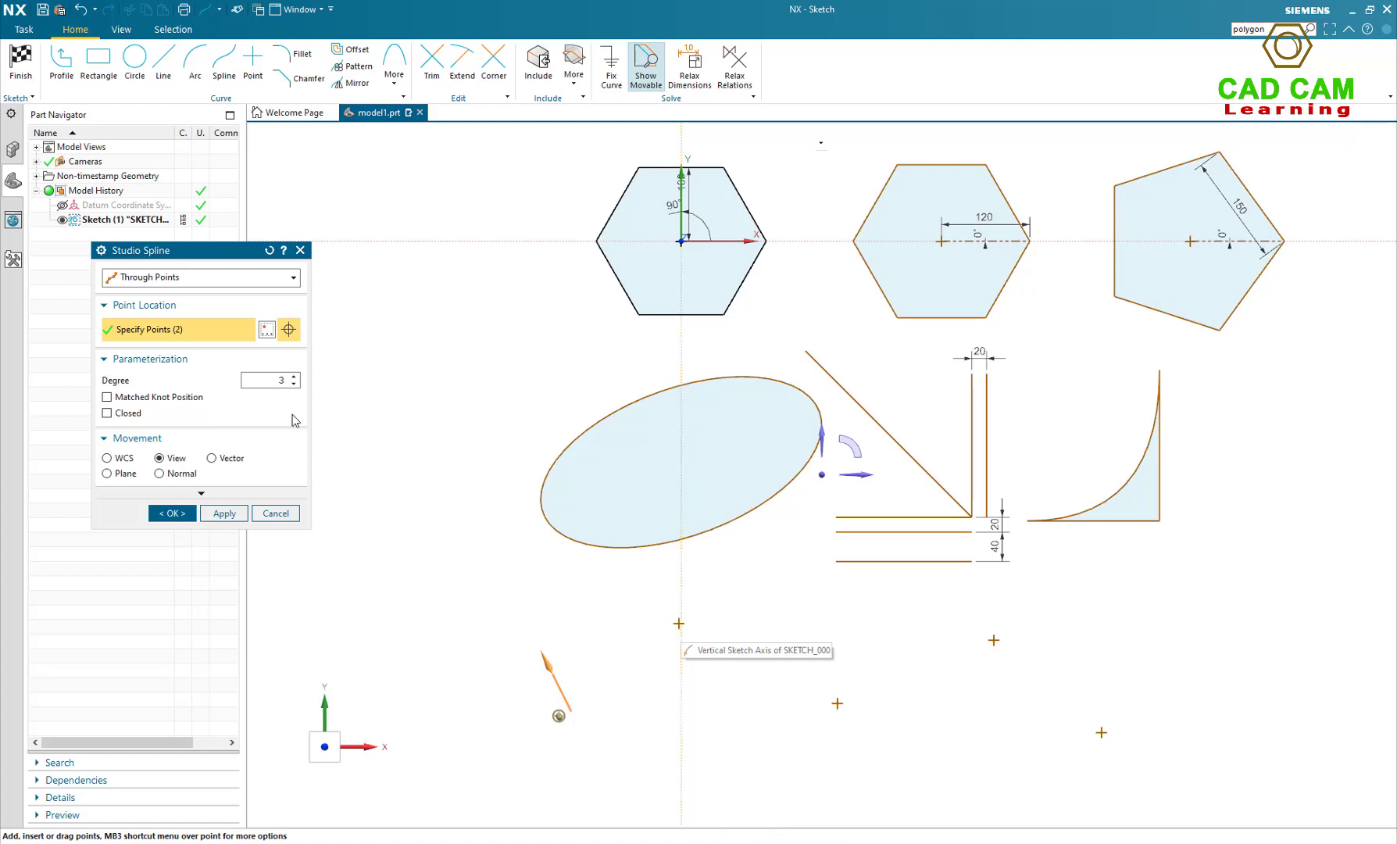
- Extend the studio spline to the second sketch point from the left, using the Existing Point method
{"action": "key", "text": "Escape"}
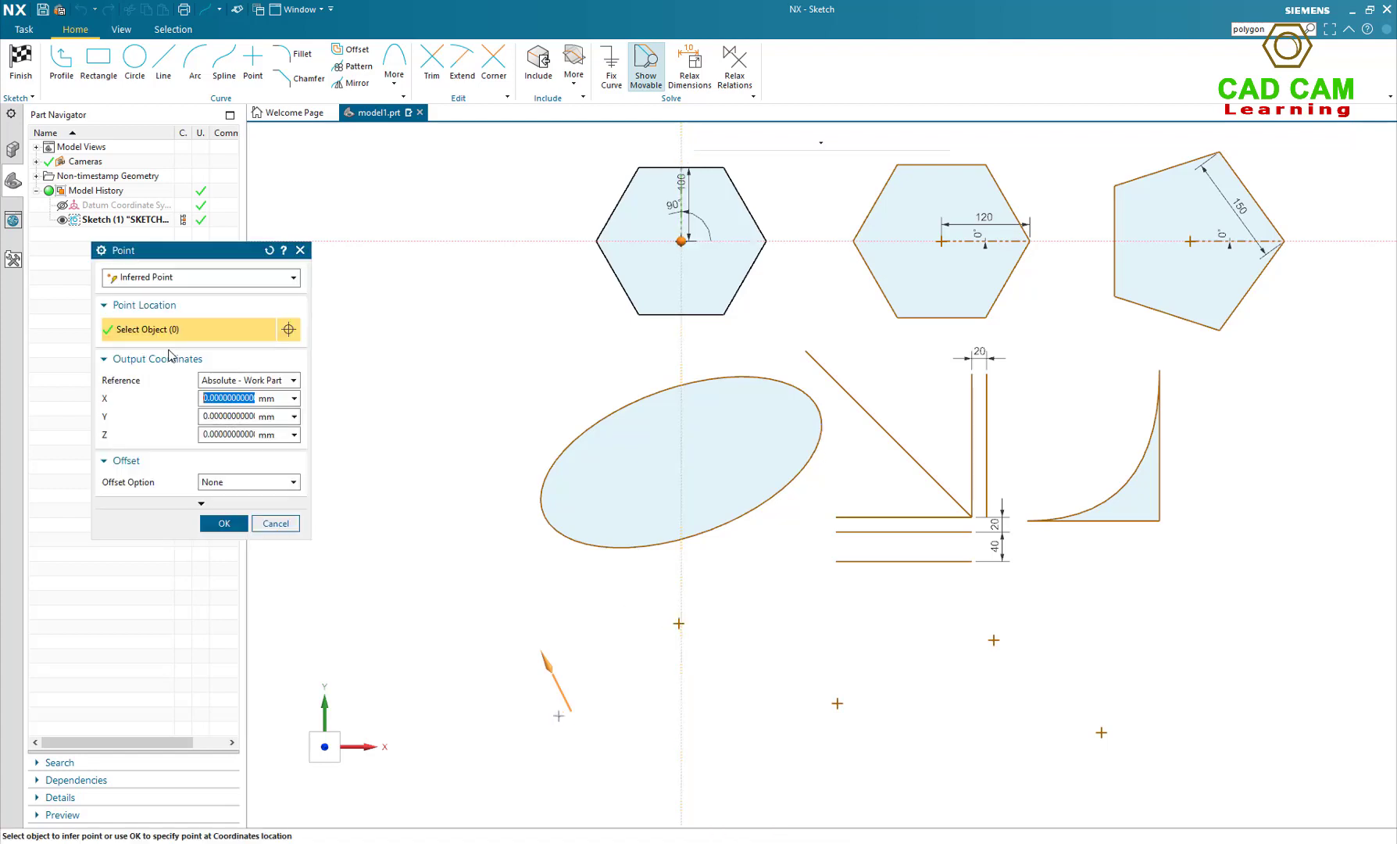
{"action": "left_click", "coordinate": [184, 278]}
{"action": "left_click", "coordinate": [157, 313]}
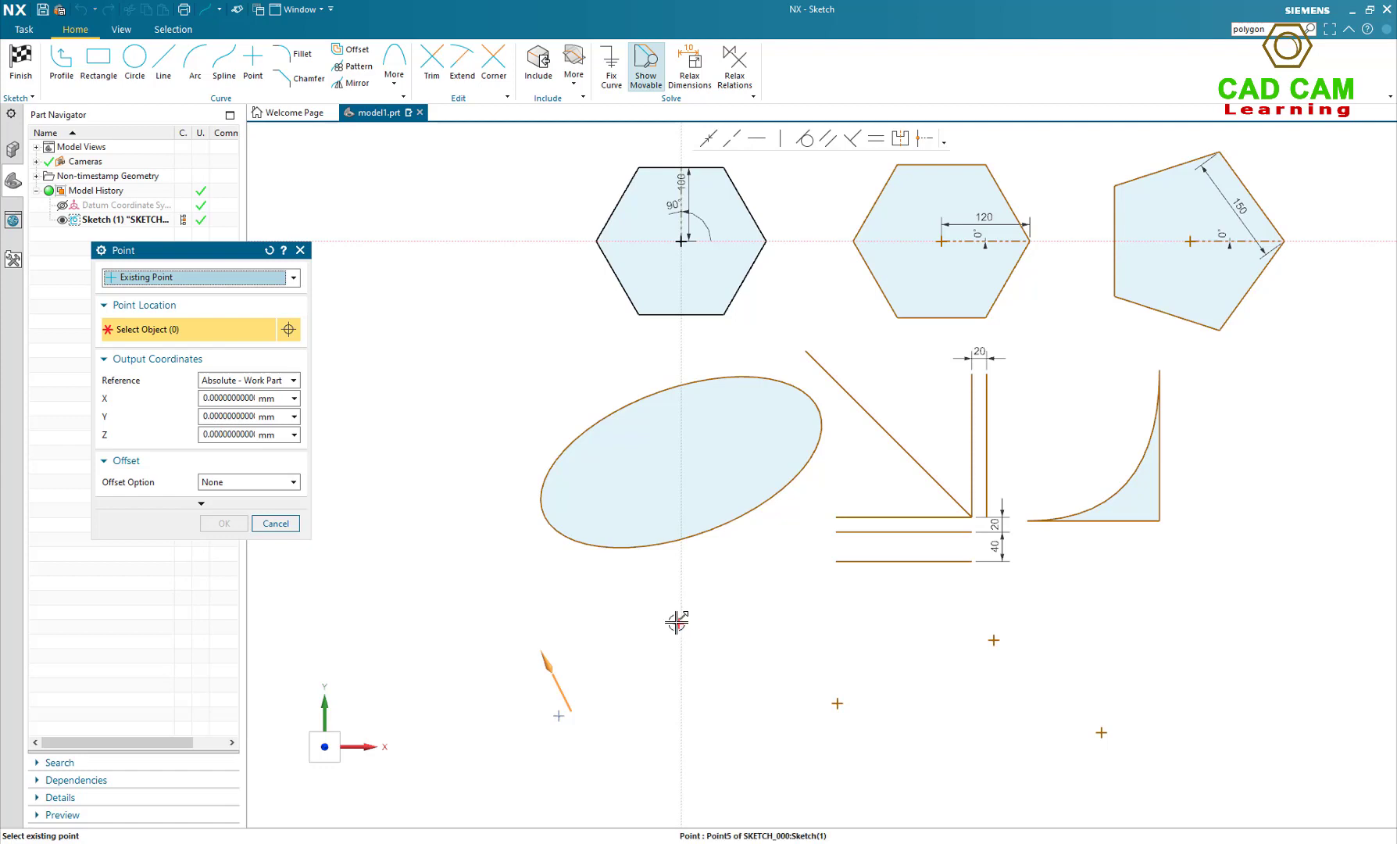
{"action": "left_click", "coordinate": [679, 625]}
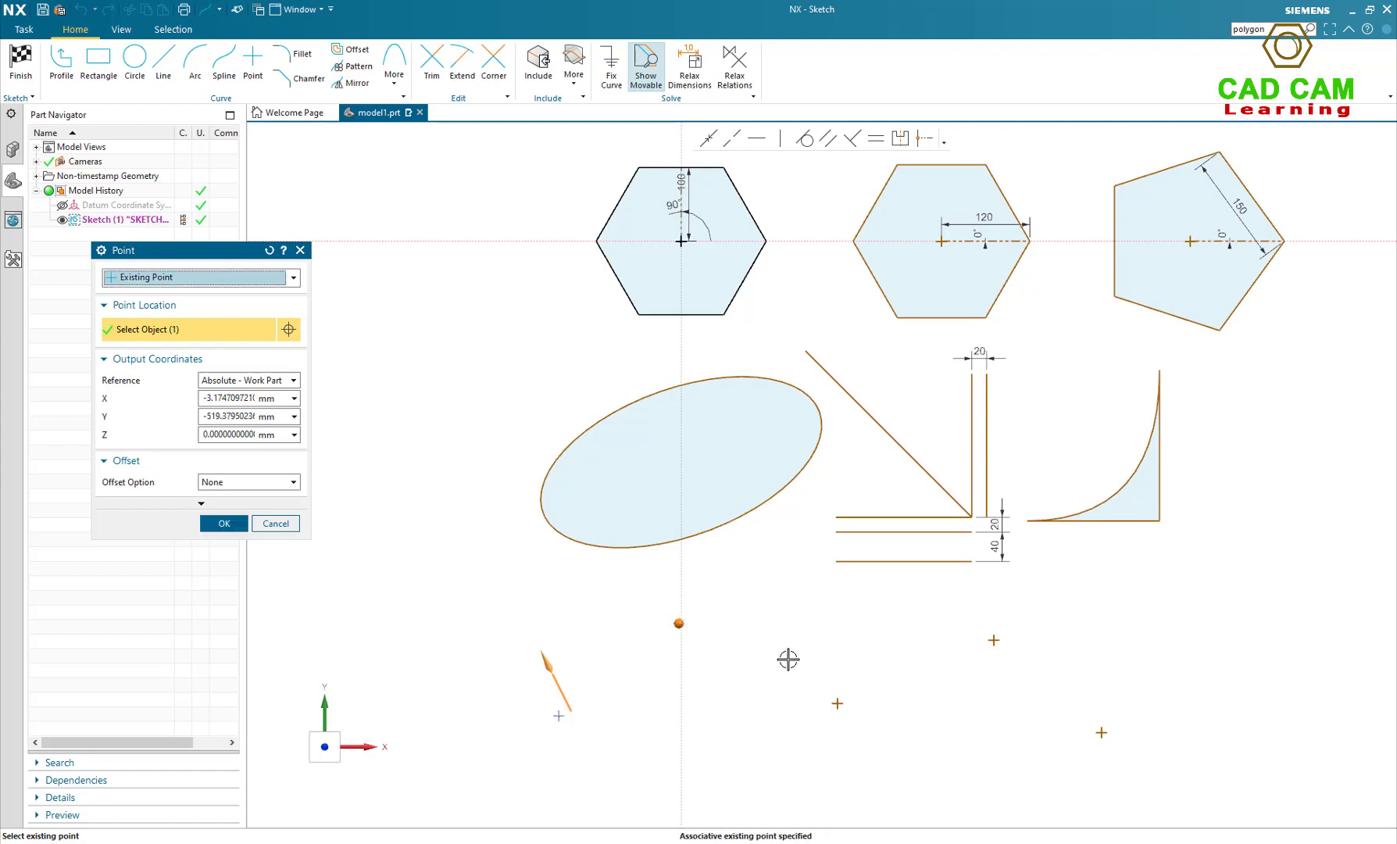
{"action": "left_click", "coordinate": [225, 524]}
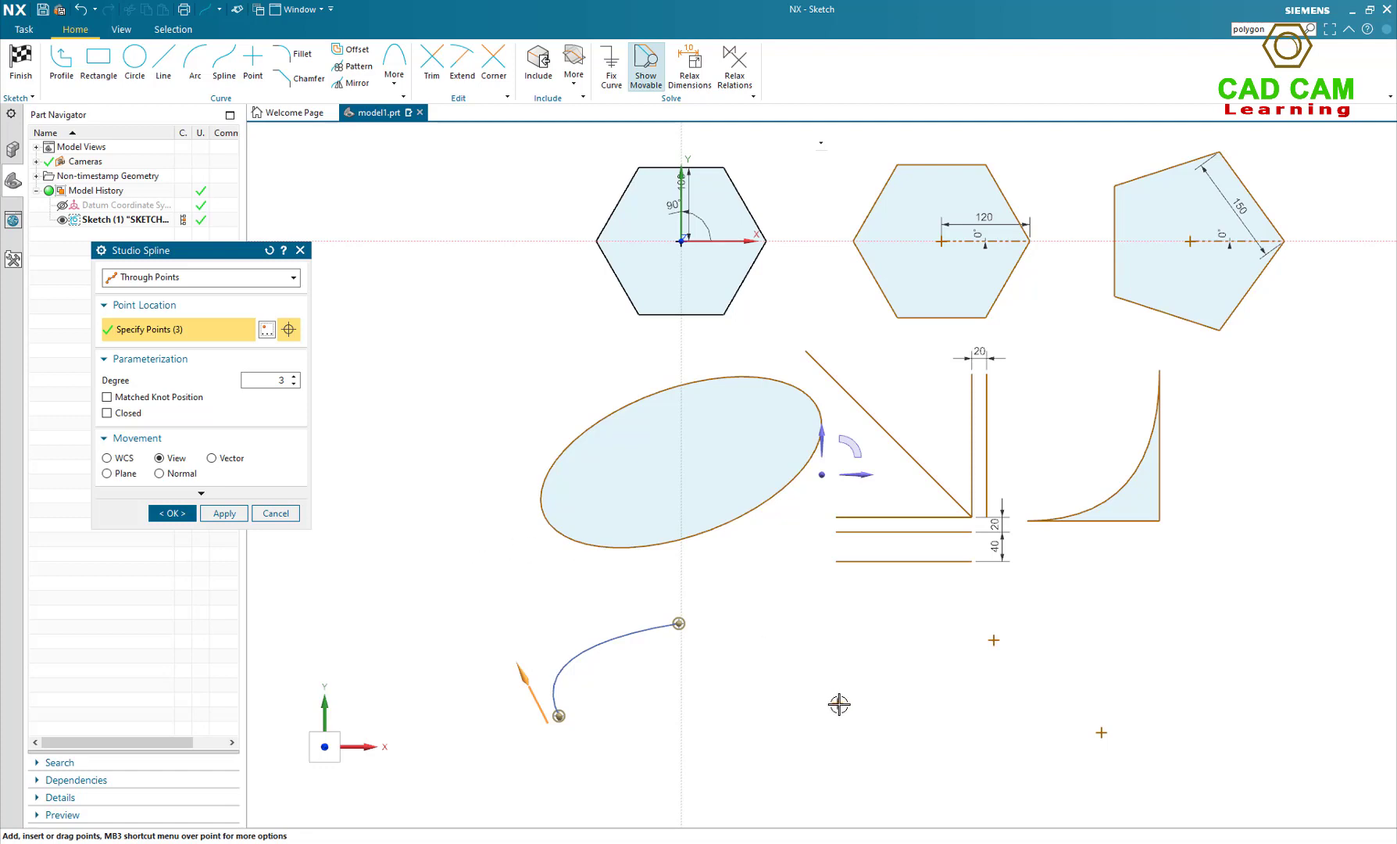
- Add the middle sketch point of the zigzag row to the studio spline as an Existing Point
{"action": "left_click", "coordinate": [266, 330]}
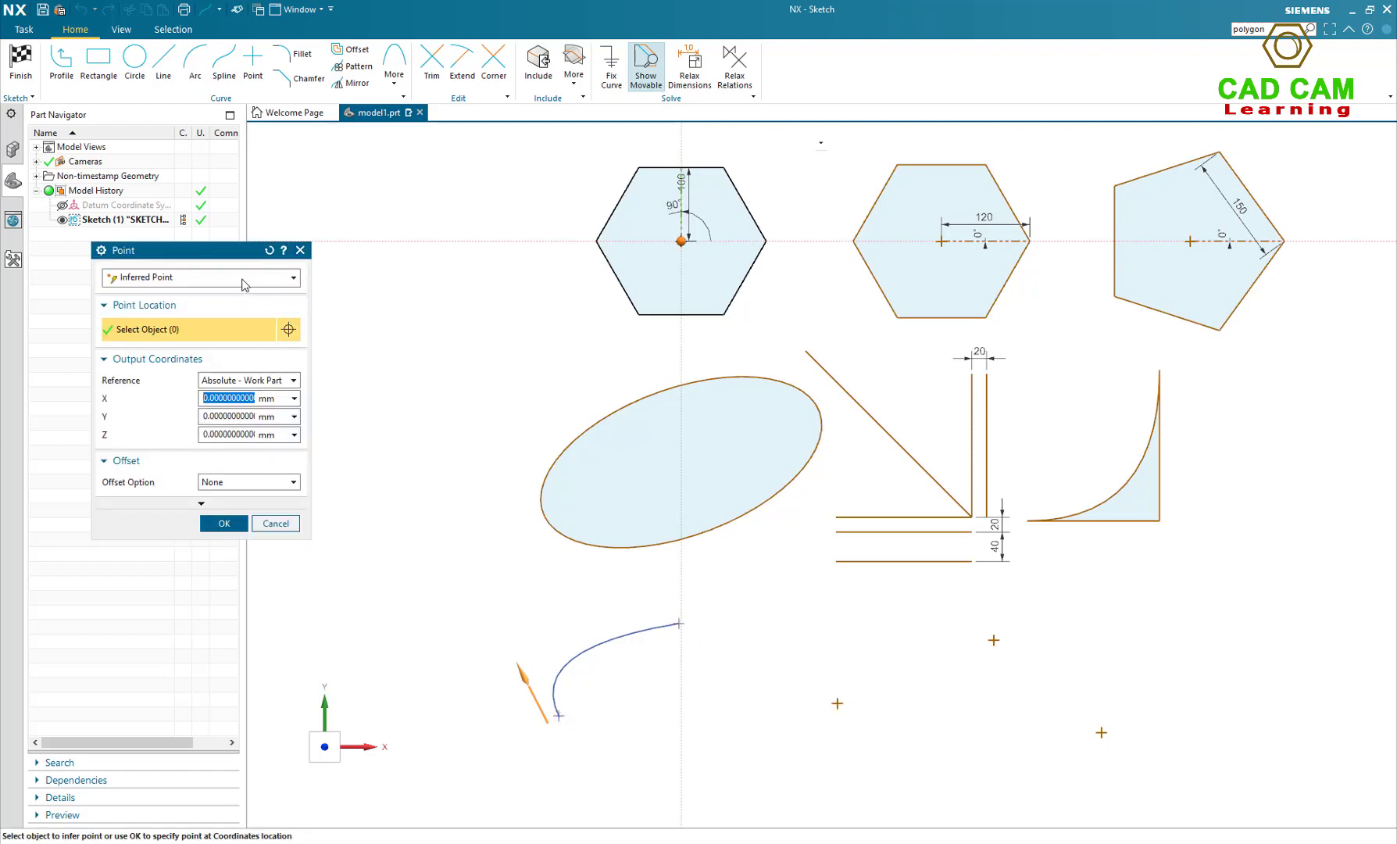
{"action": "left_click", "coordinate": [253, 279]}
{"action": "left_click", "coordinate": [235, 326]}
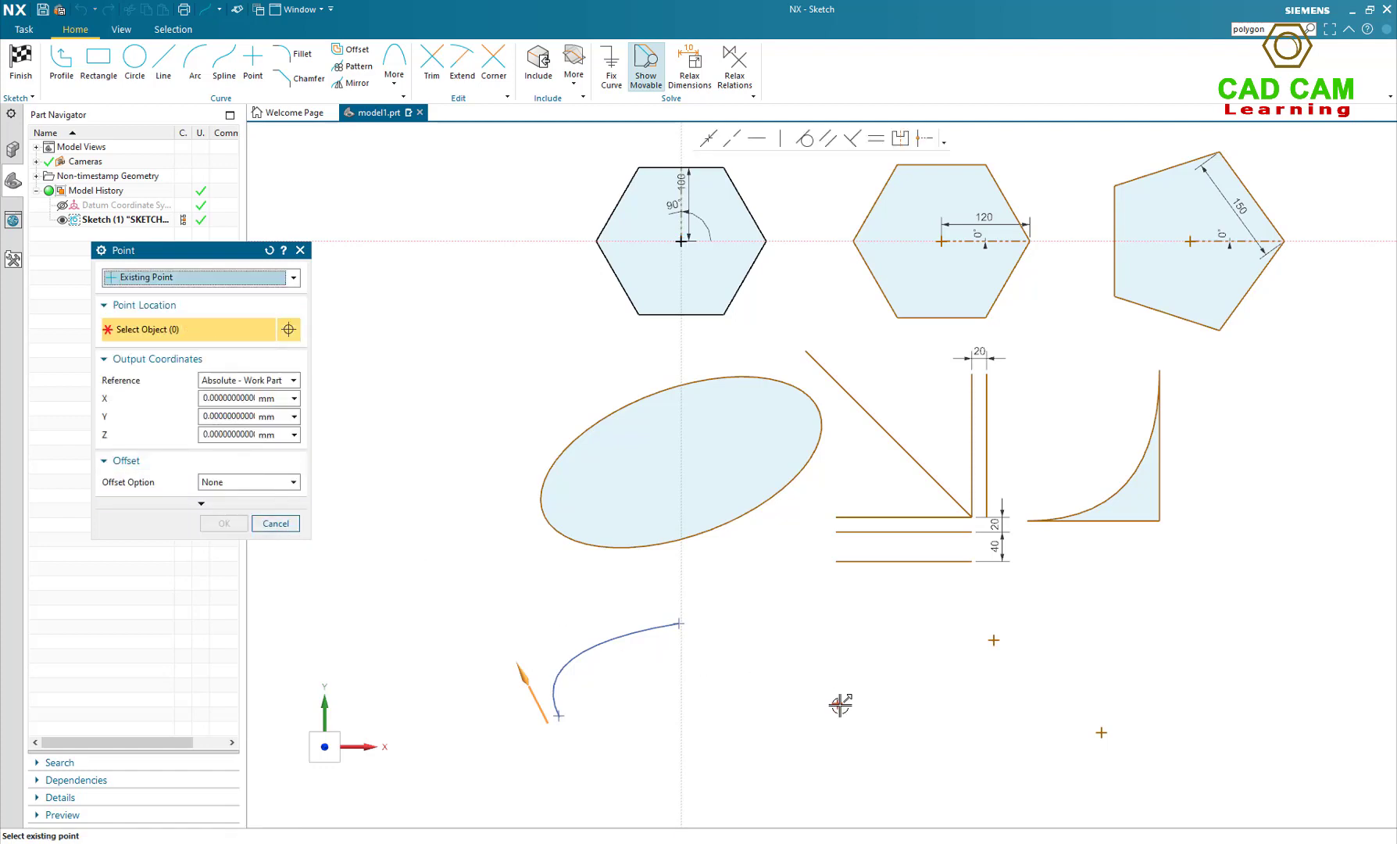
{"action": "left_click", "coordinate": [839, 704]}
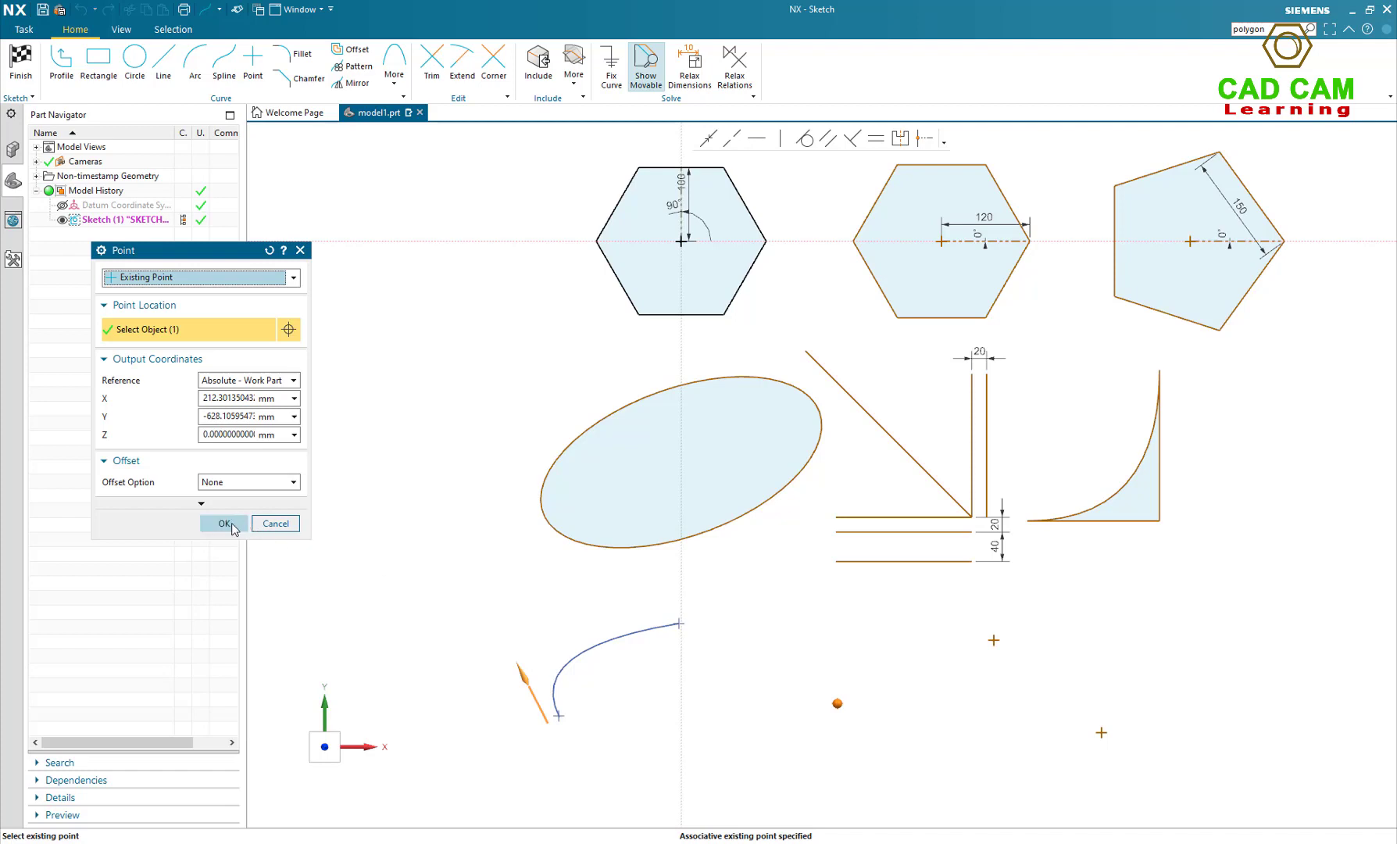
{"action": "left_click", "coordinate": [225, 524]}
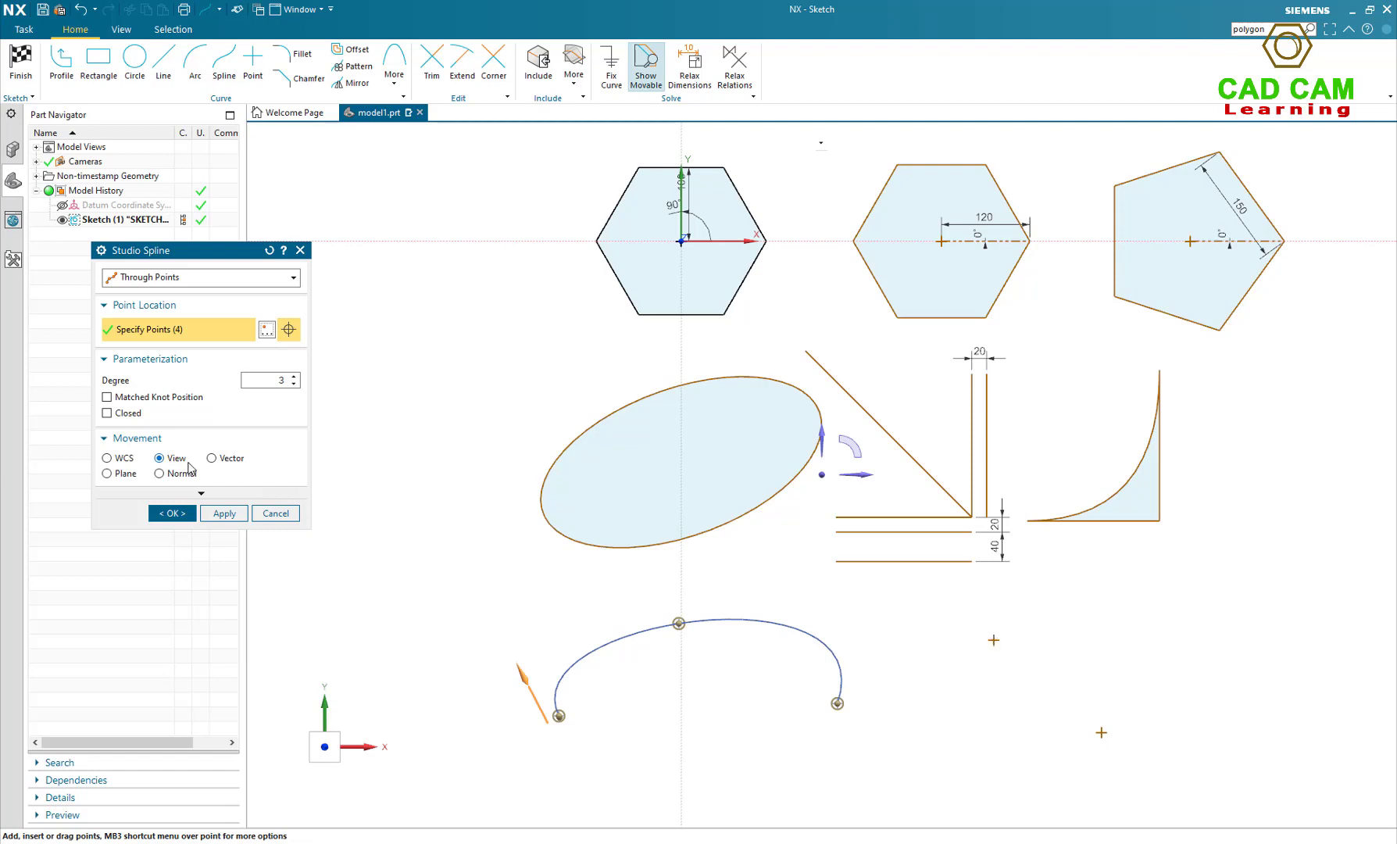
- Continue the studio spline through the fourth sketch point as an Existing Point, keeping the offset option at None
{"action": "left_click", "coordinate": [266, 329]}
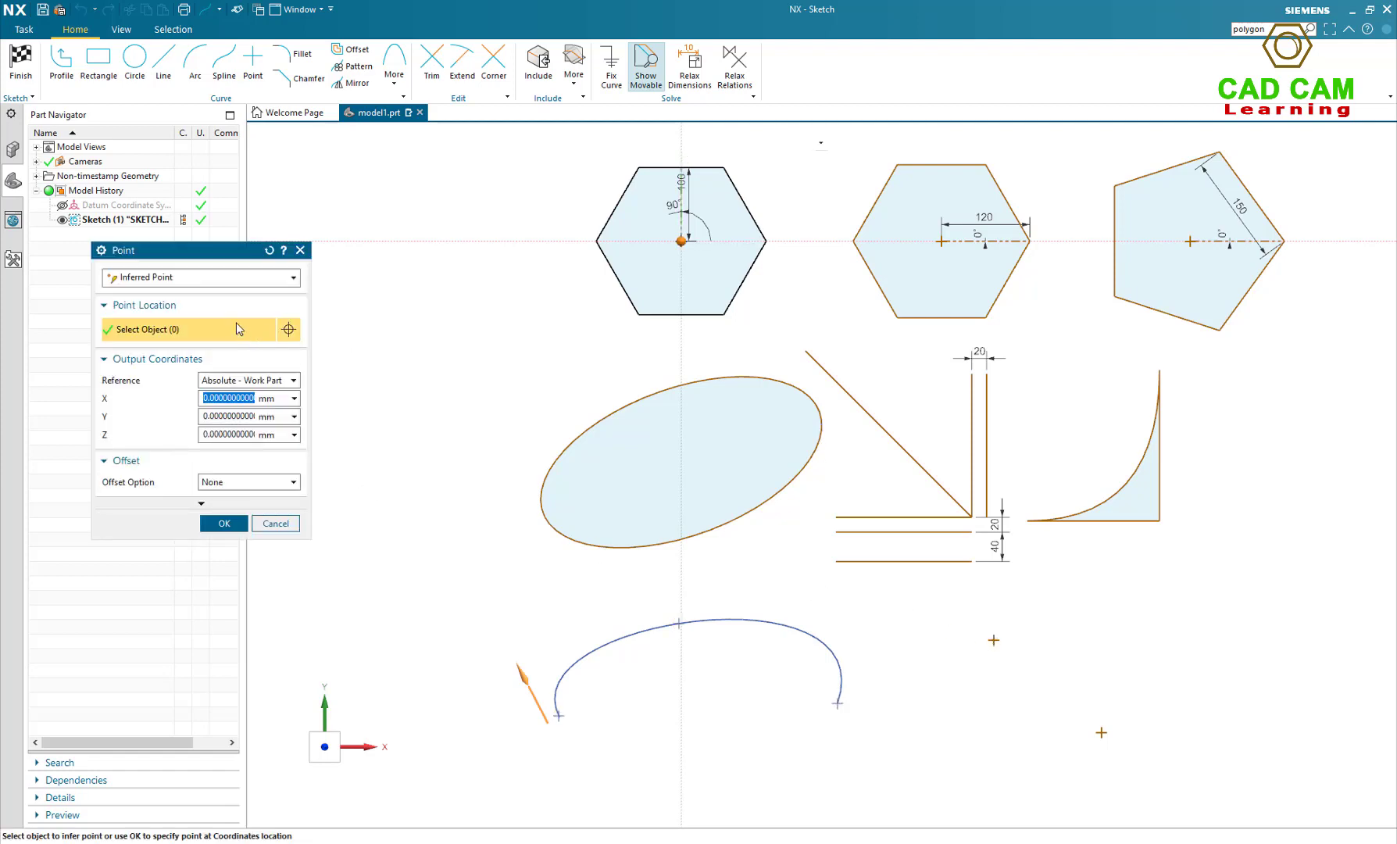
{"action": "left_click", "coordinate": [229, 276]}
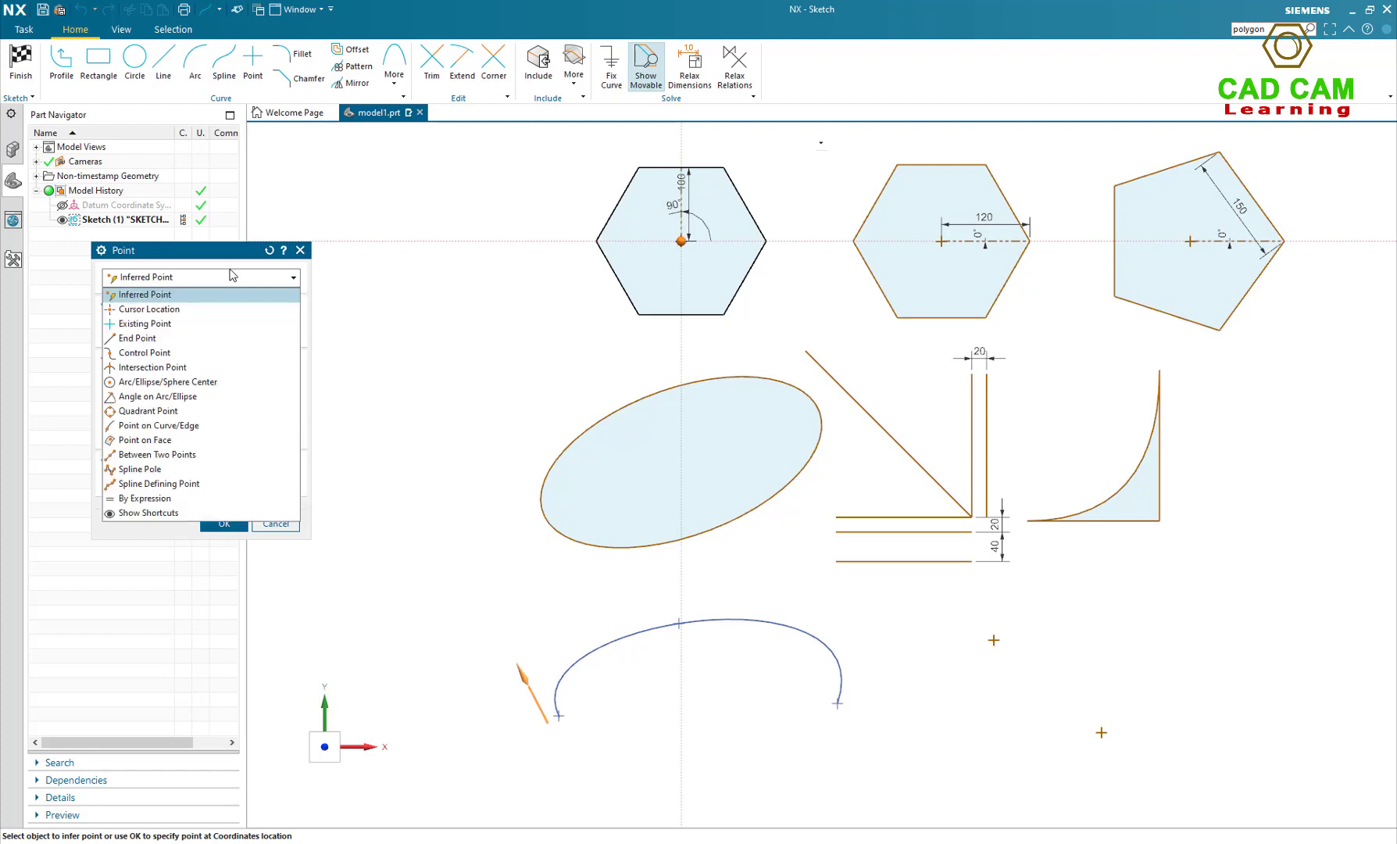
{"action": "left_click", "coordinate": [177, 325]}
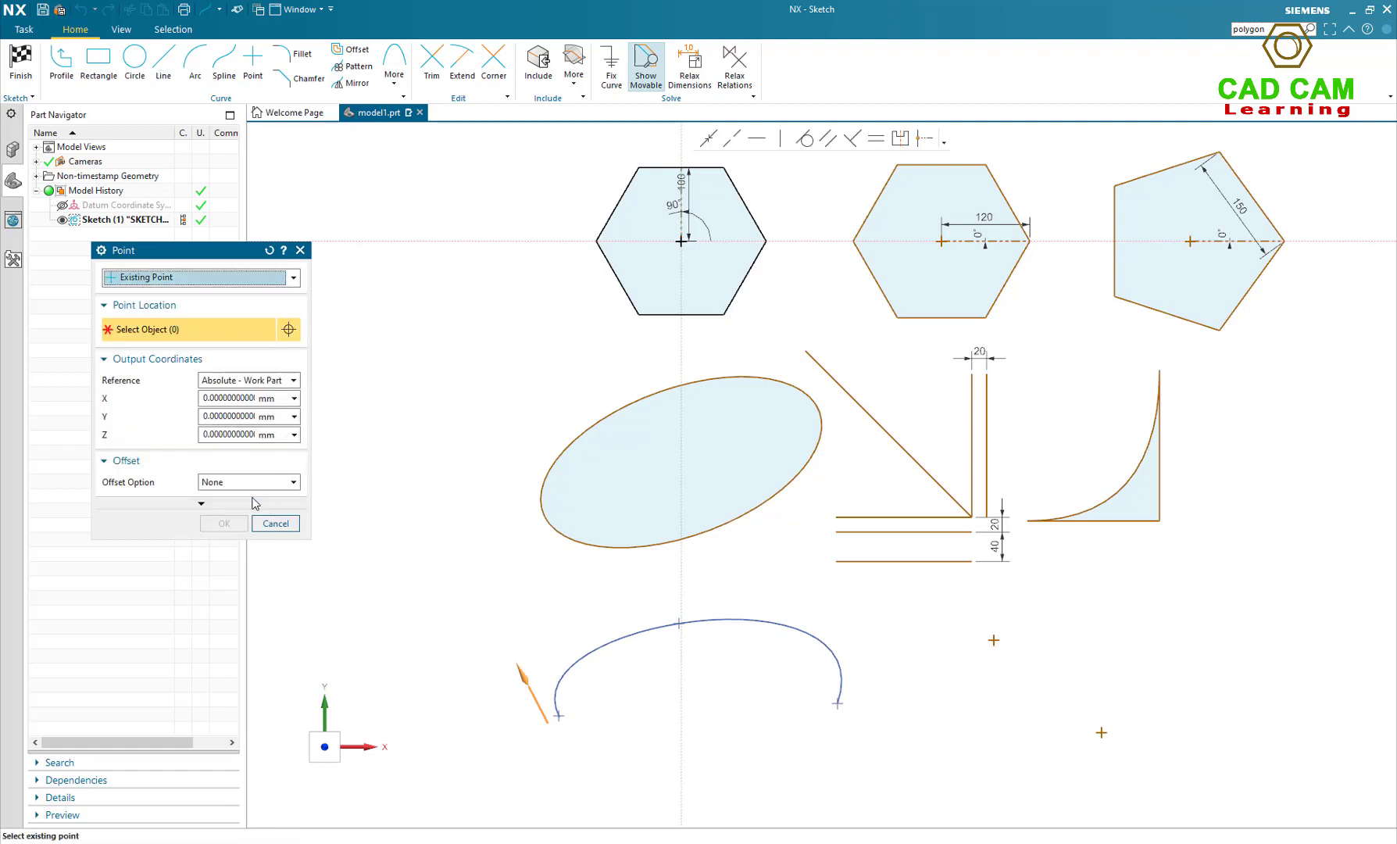
{"action": "left_click", "coordinate": [279, 482]}
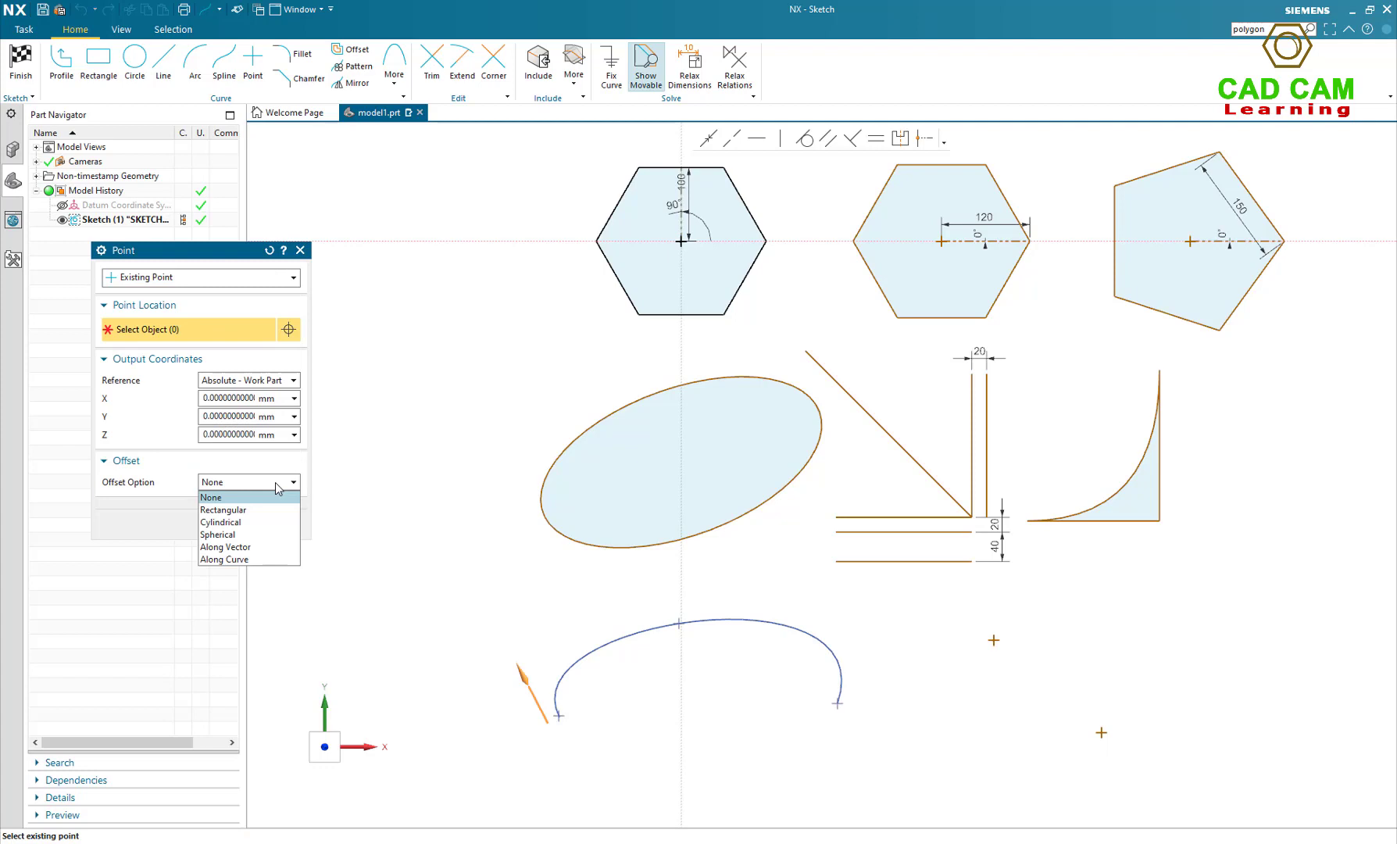
{"action": "left_click", "coordinate": [276, 484]}
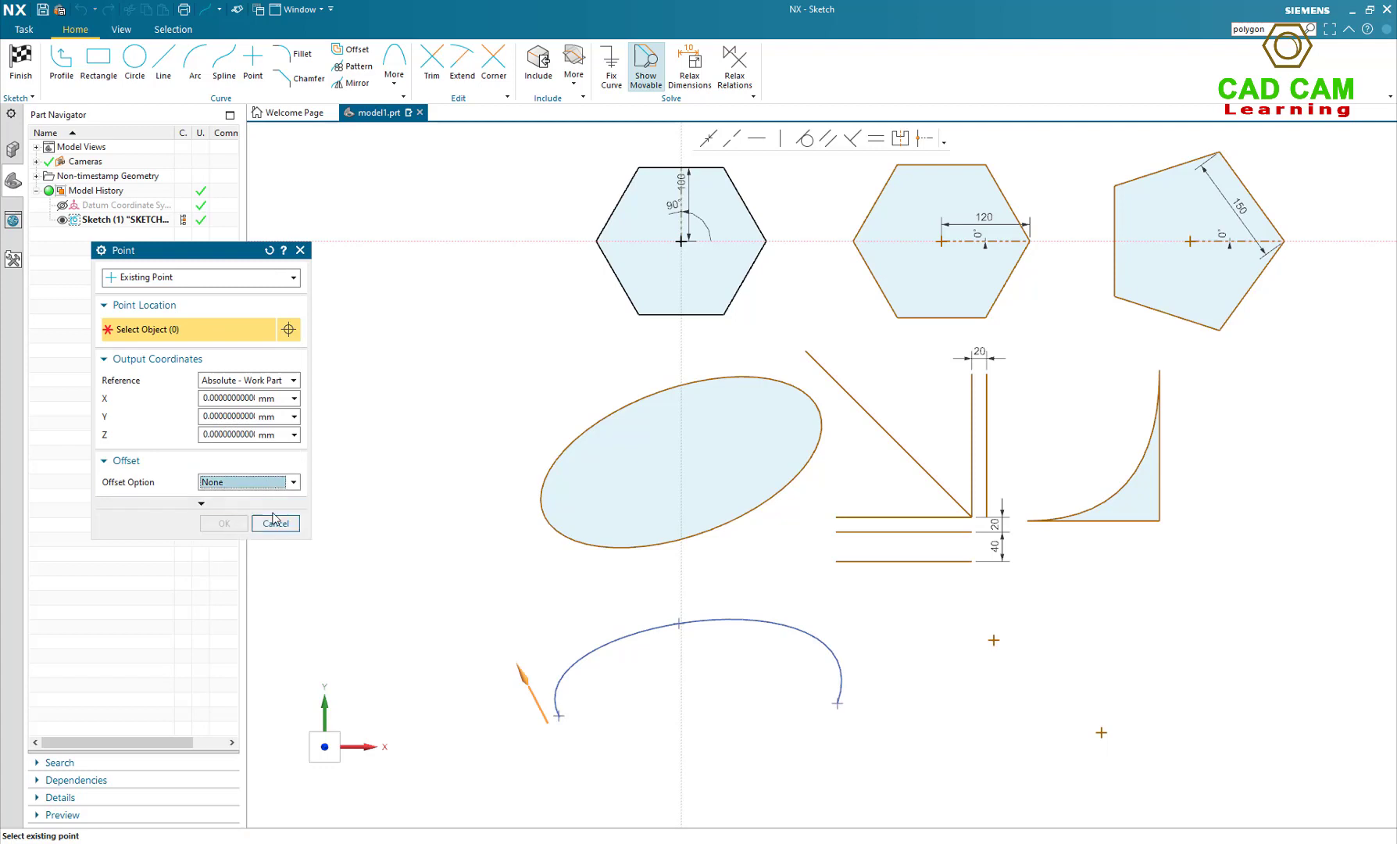
{"action": "left_click", "coordinate": [993, 640]}
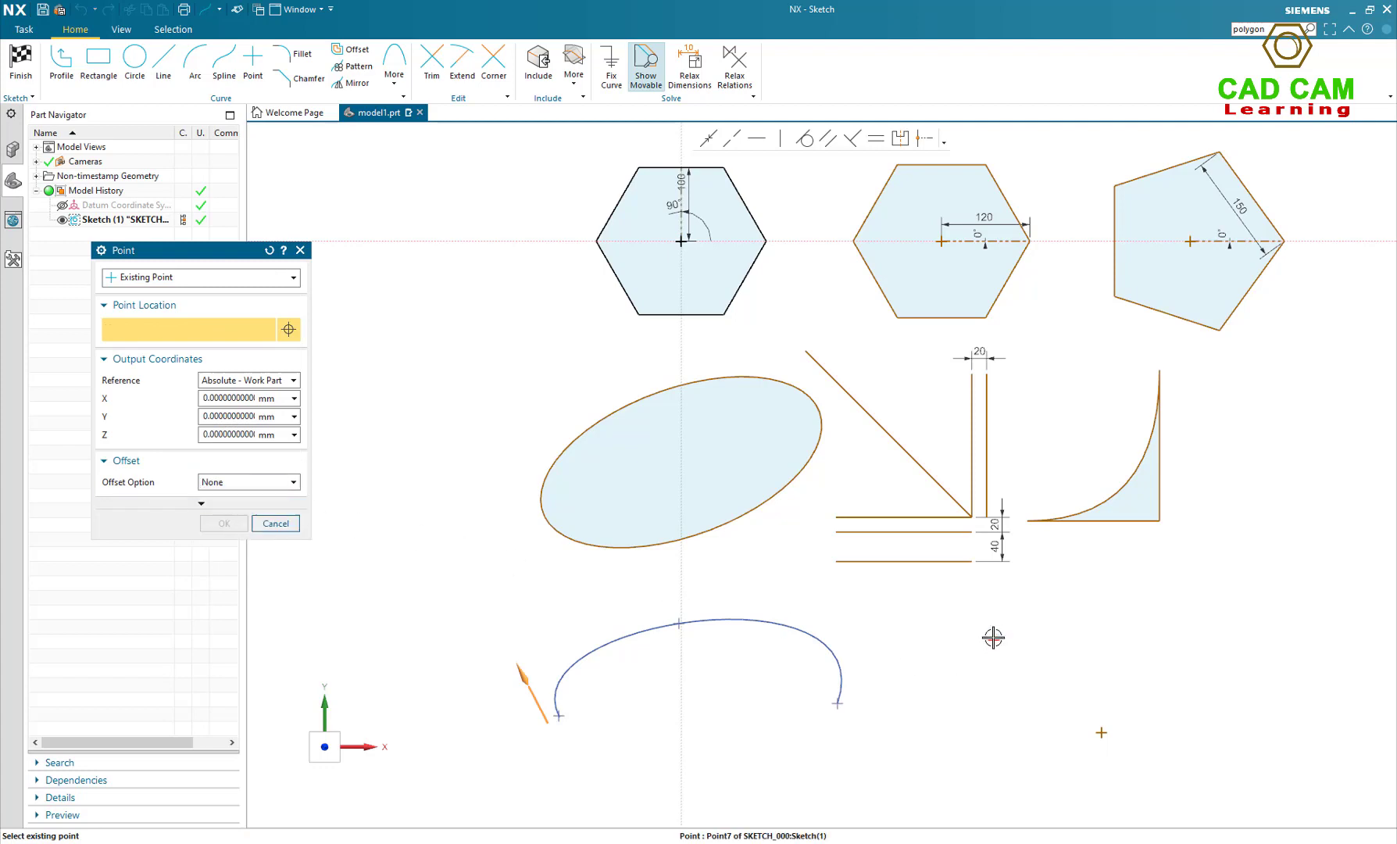
{"action": "left_click", "coordinate": [224, 523]}
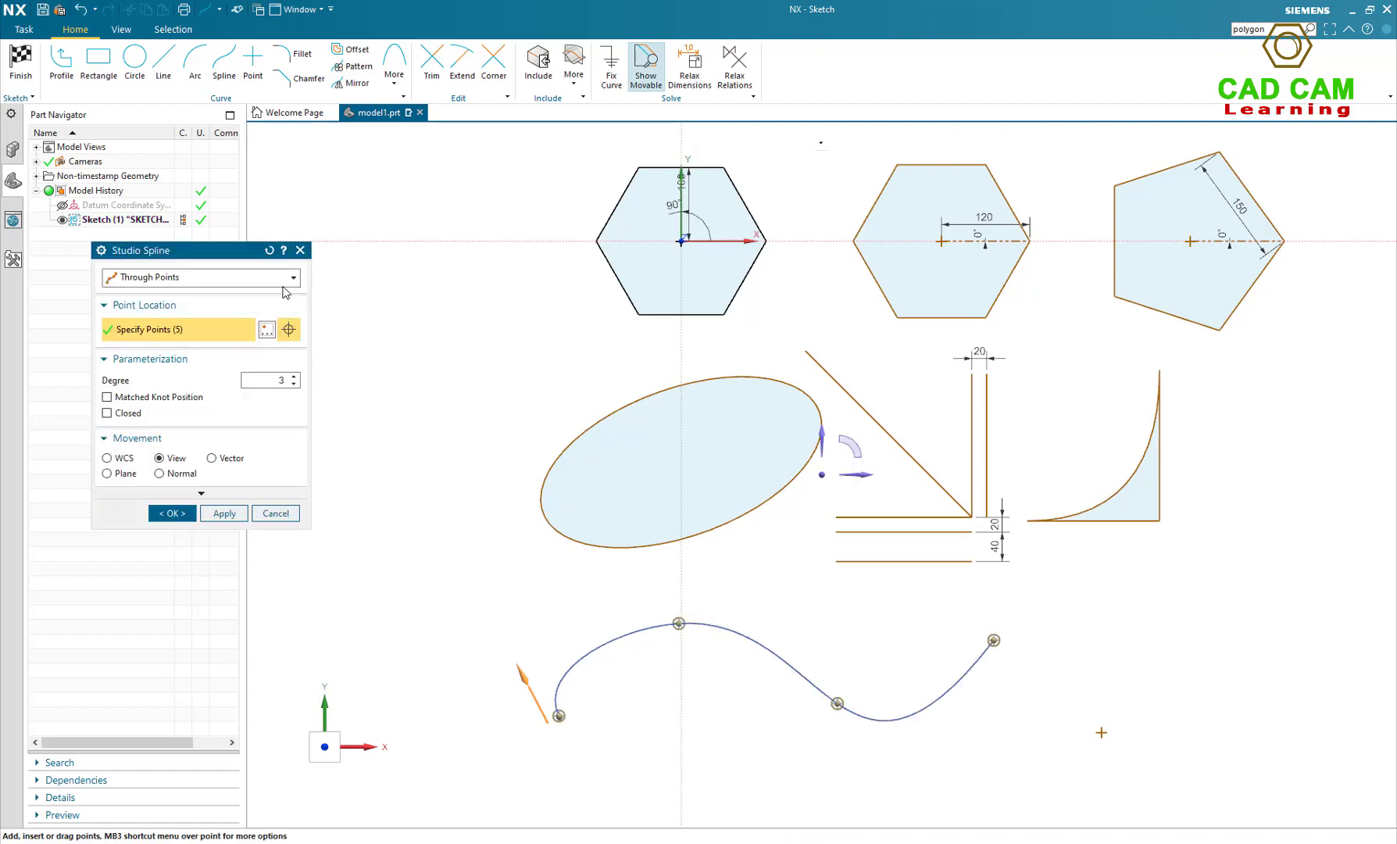
- Add the rightmost sketch point as the spline's last Existing Point with no offset, and create the degree 3 Through Points spline
{"action": "left_click", "coordinate": [266, 329]}
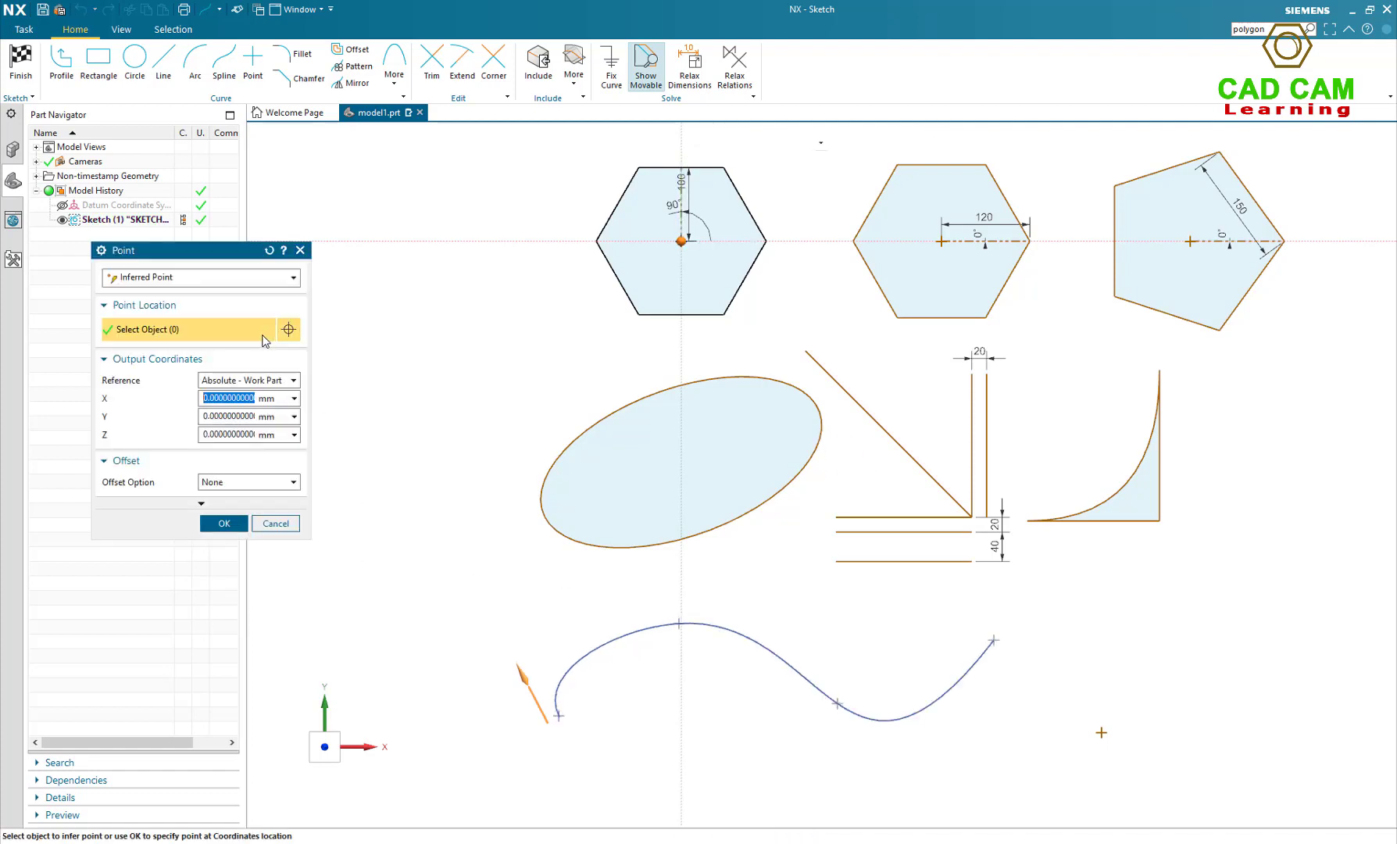
{"action": "left_click", "coordinate": [206, 279]}
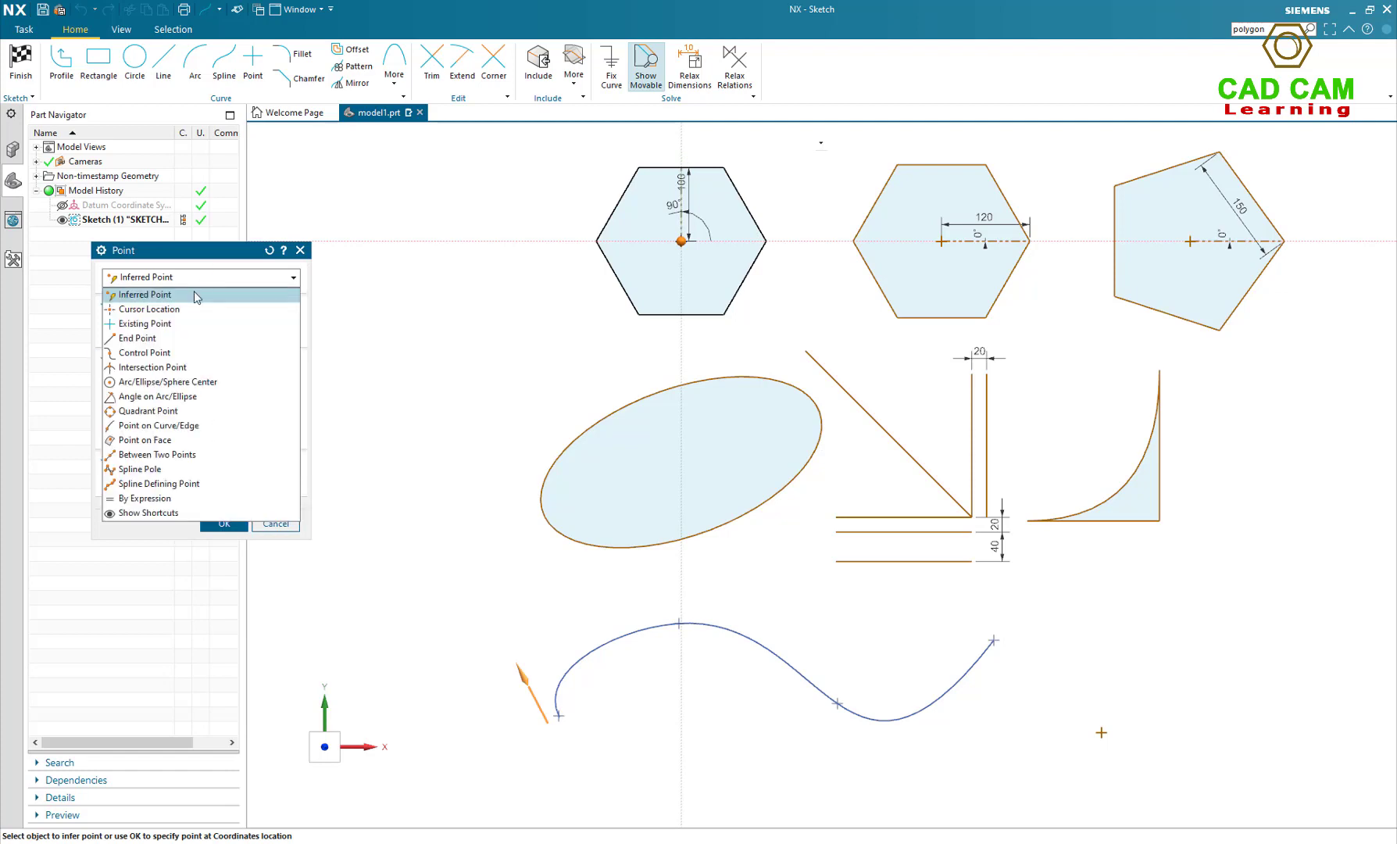
{"action": "left_click", "coordinate": [166, 324]}
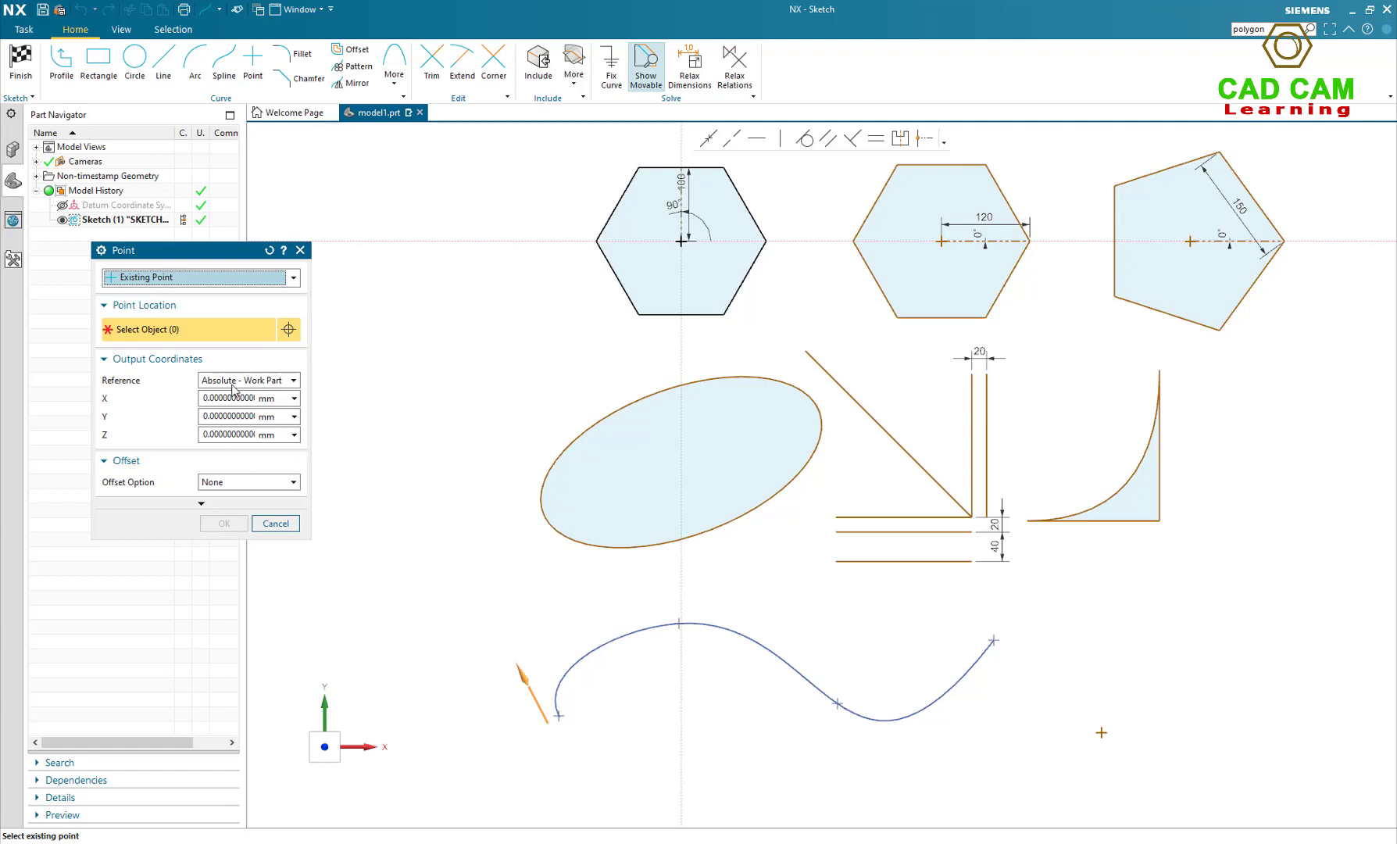
{"action": "left_click", "coordinate": [1101, 732]}
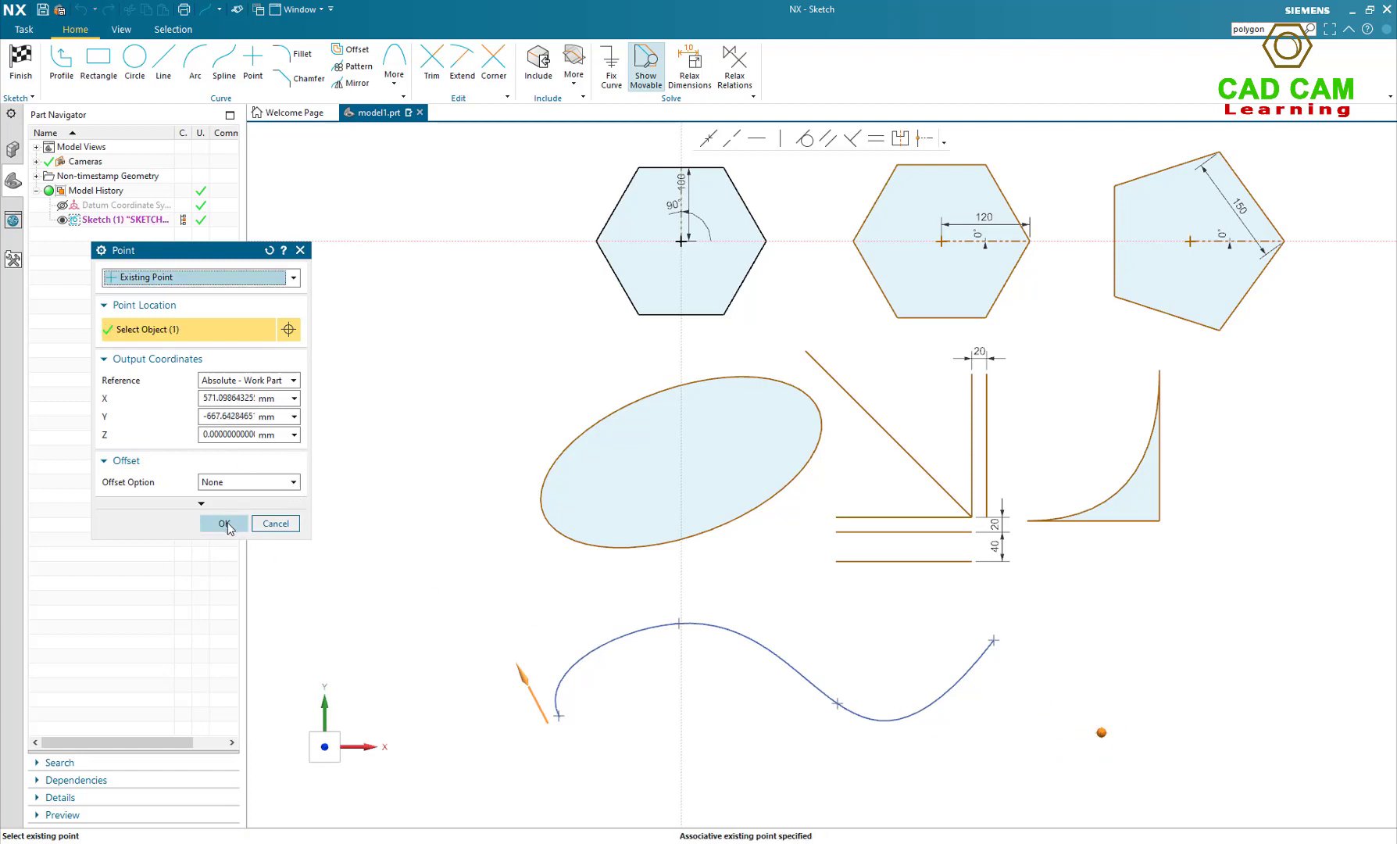
{"action": "left_click", "coordinate": [288, 483]}
{"action": "left_click", "coordinate": [288, 483]}
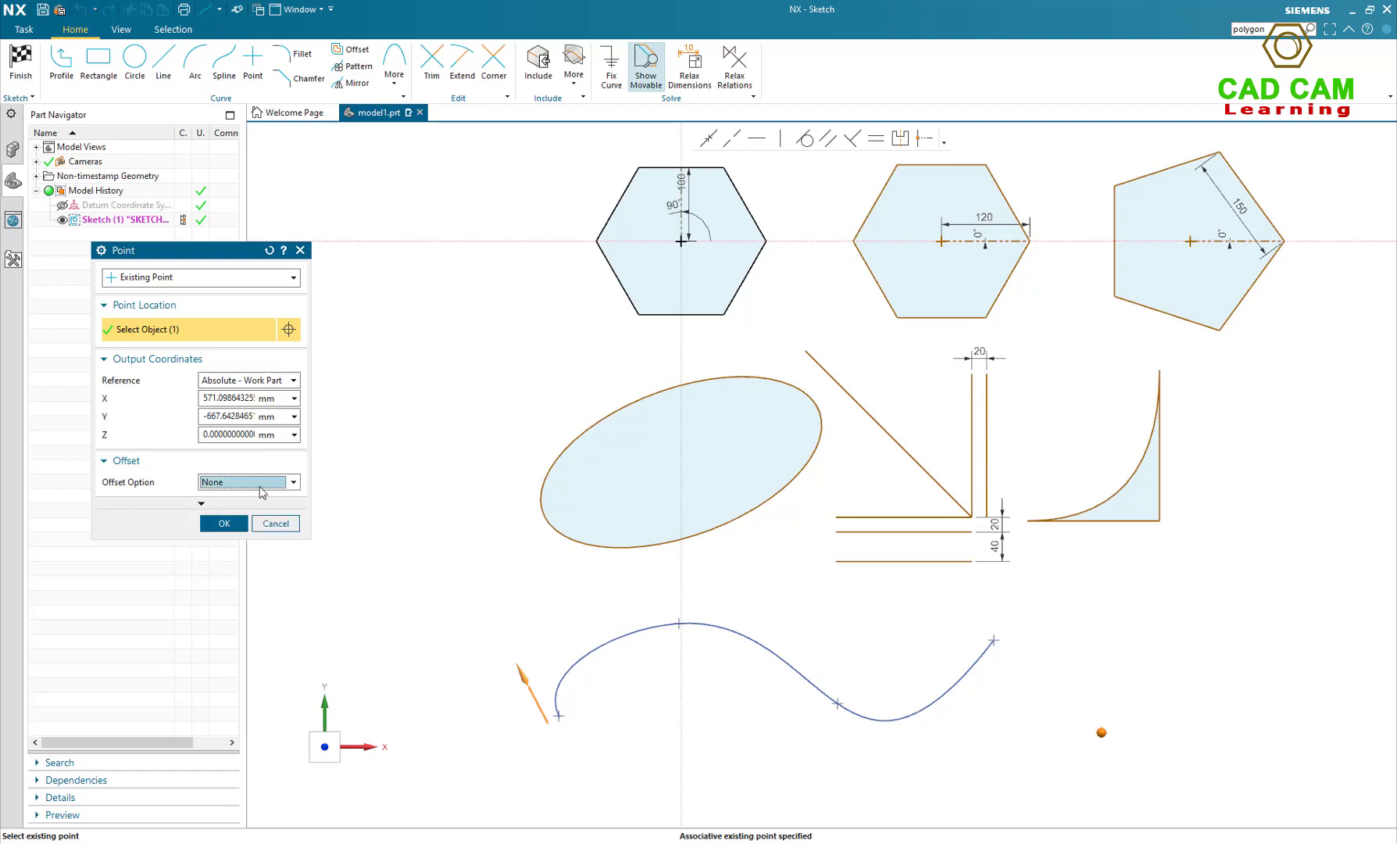
{"action": "left_click", "coordinate": [221, 524]}
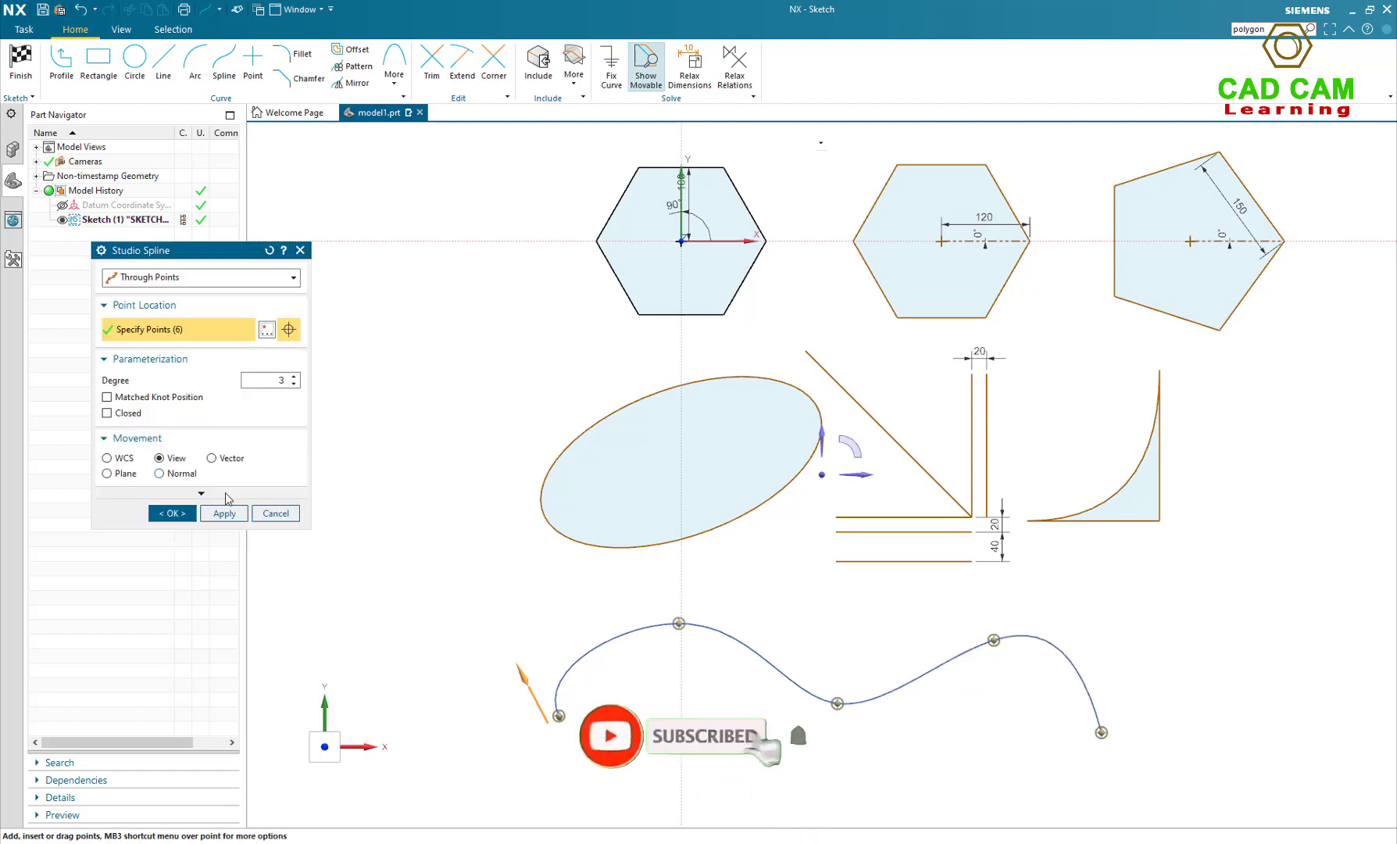
{"action": "left_click", "coordinate": [224, 514]}
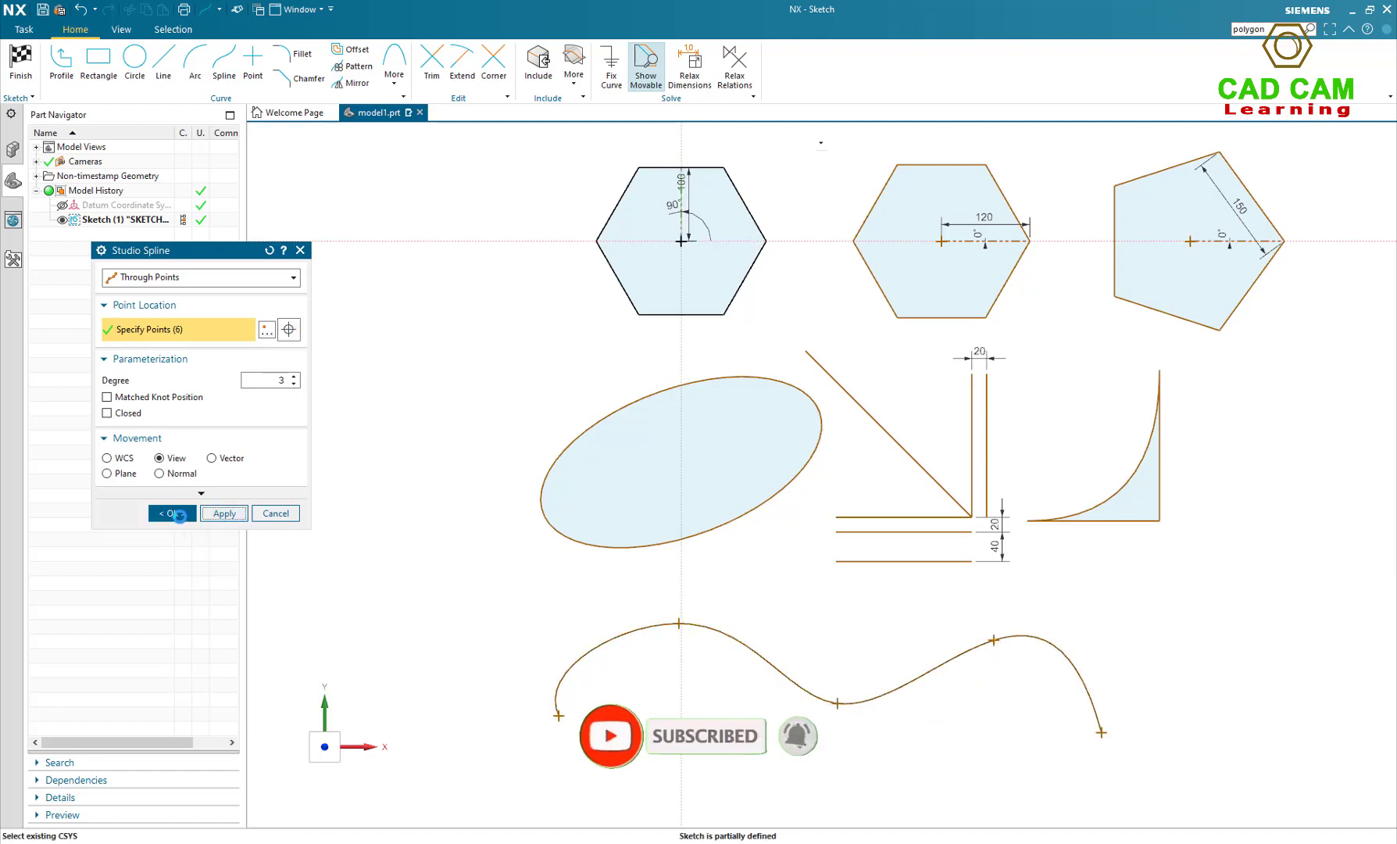
{"action": "left_click", "coordinate": [178, 513]}
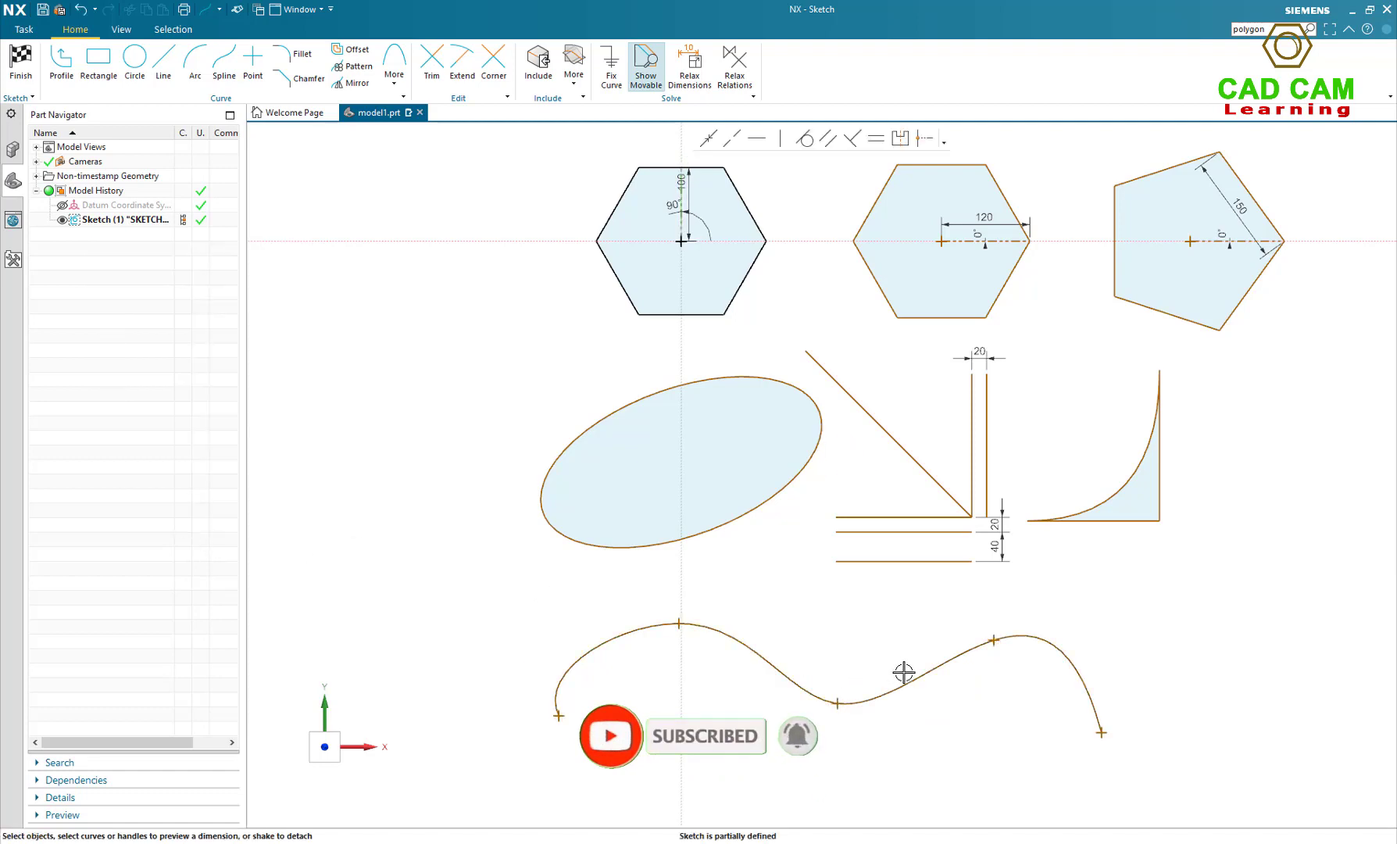
- Try to reshape the finished studio spline by editing it and moving its fourth through point slightly upward off the sketch point
{"action": "left_click", "coordinate": [929, 666]}
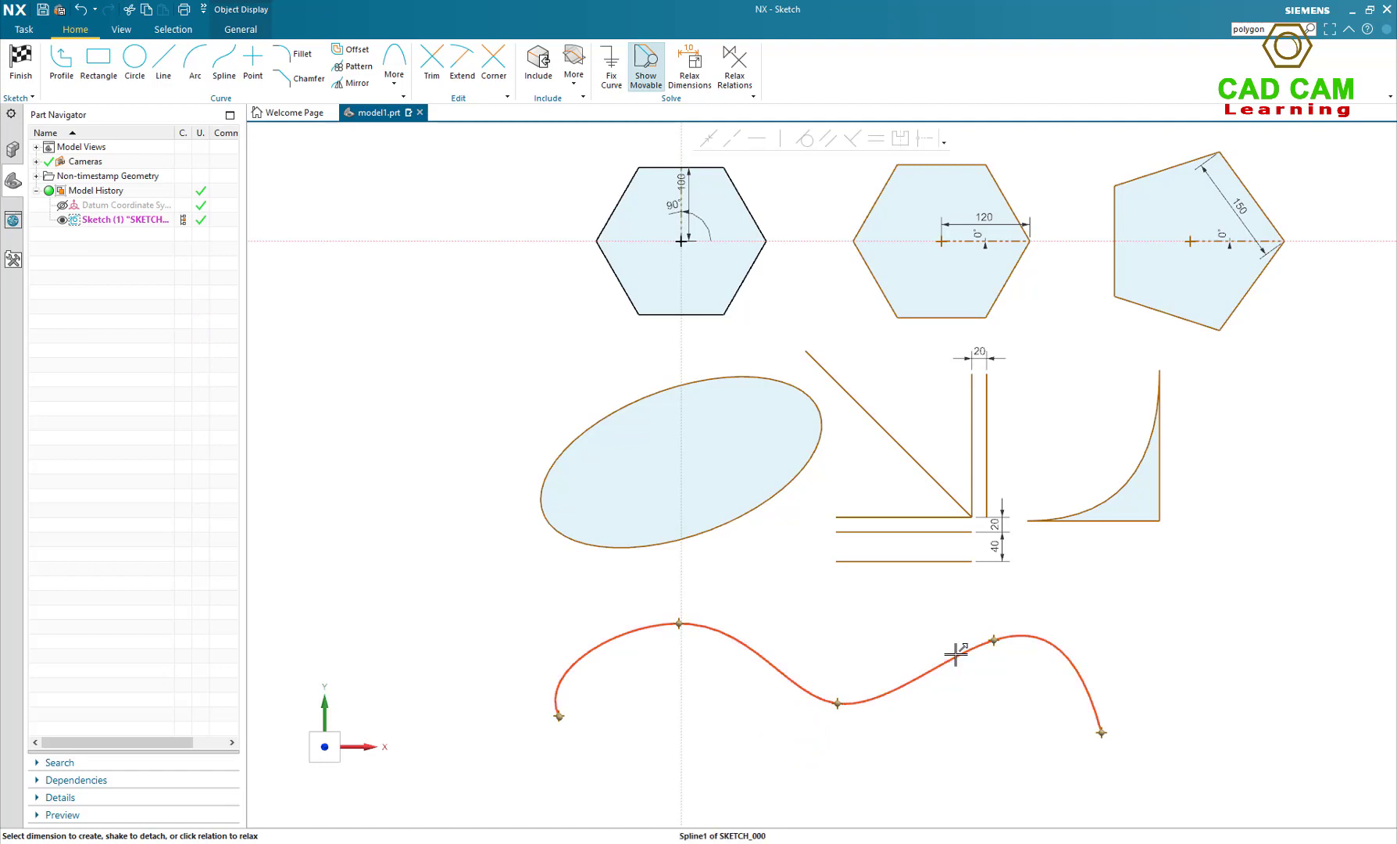
{"action": "right_click", "coordinate": [954, 653]}
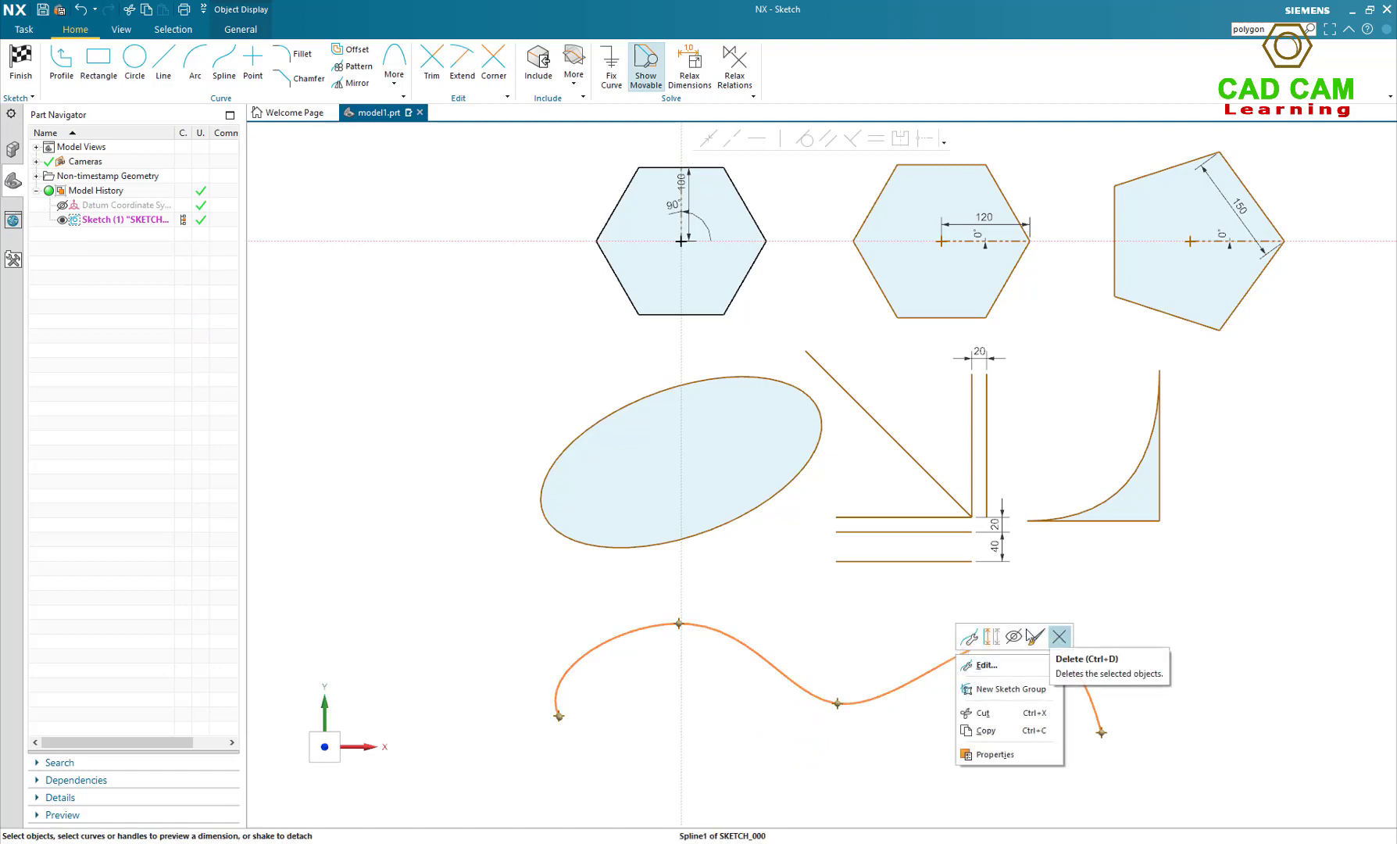
{"action": "left_click", "coordinate": [986, 665]}
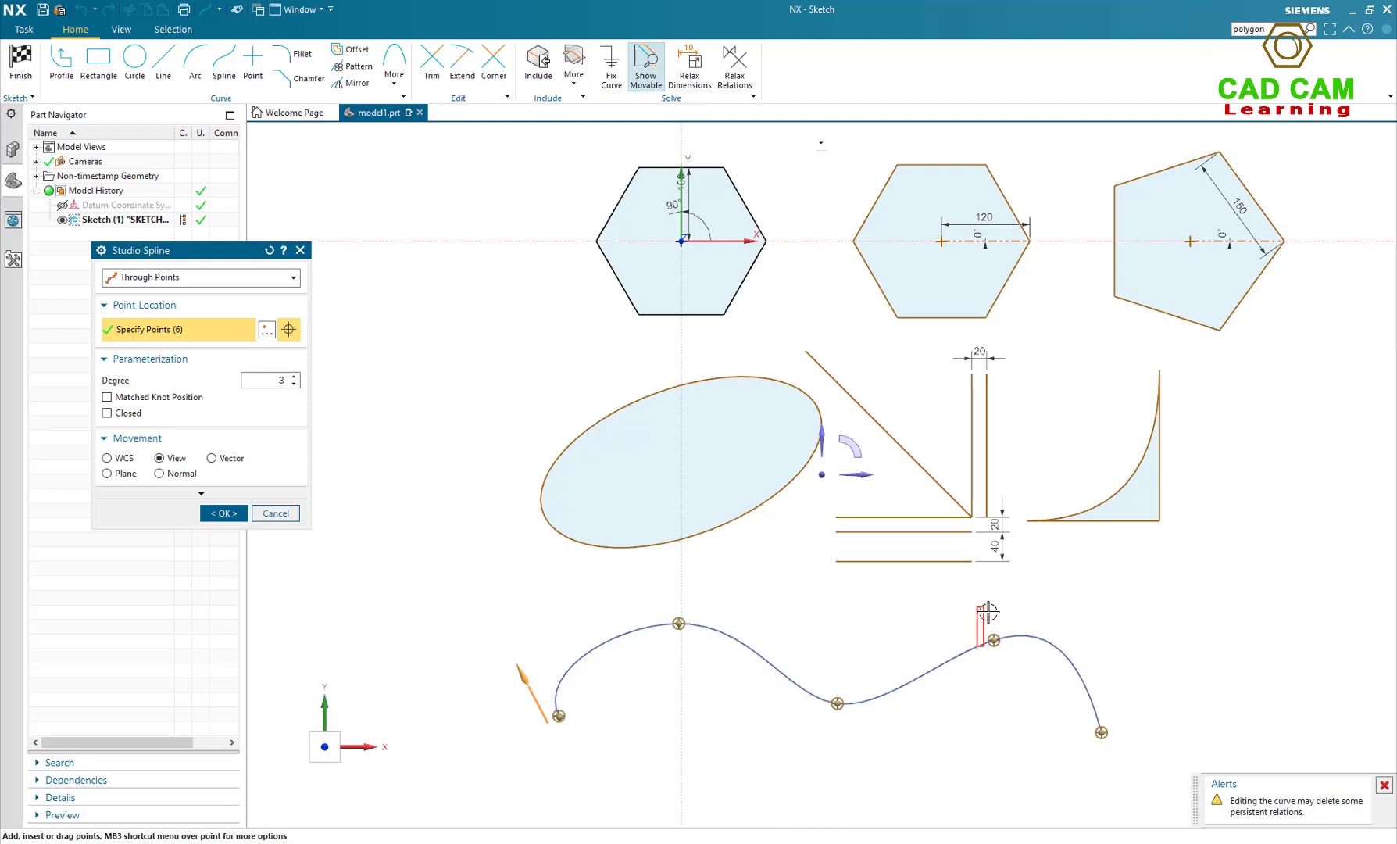
{"action": "left_click", "coordinate": [994, 639]}
{"action": "left_click_drag", "start_coordinate": [994, 639], "coordinate": [992, 623]}
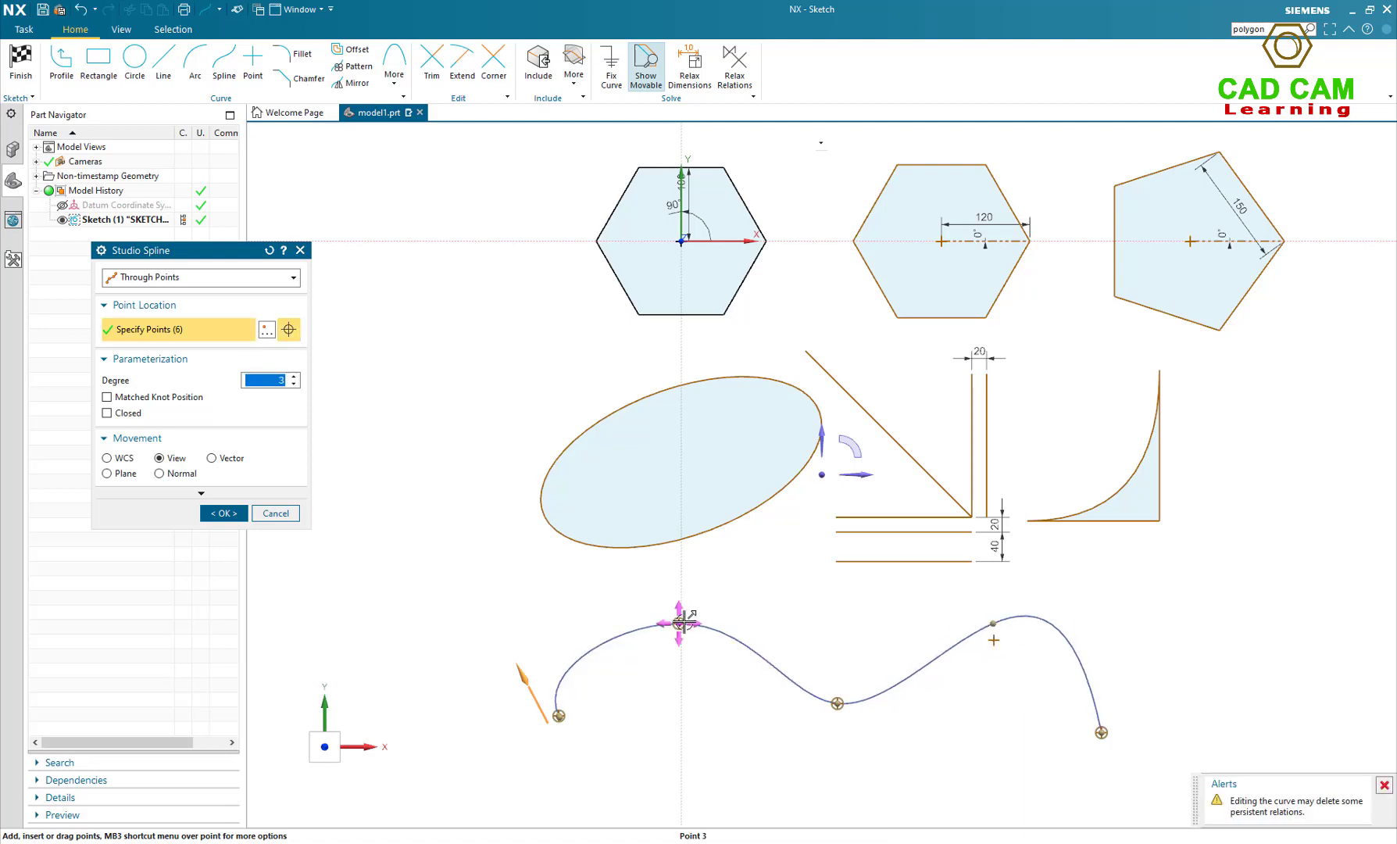
{"action": "middle_click", "coordinate": [782, 604]}
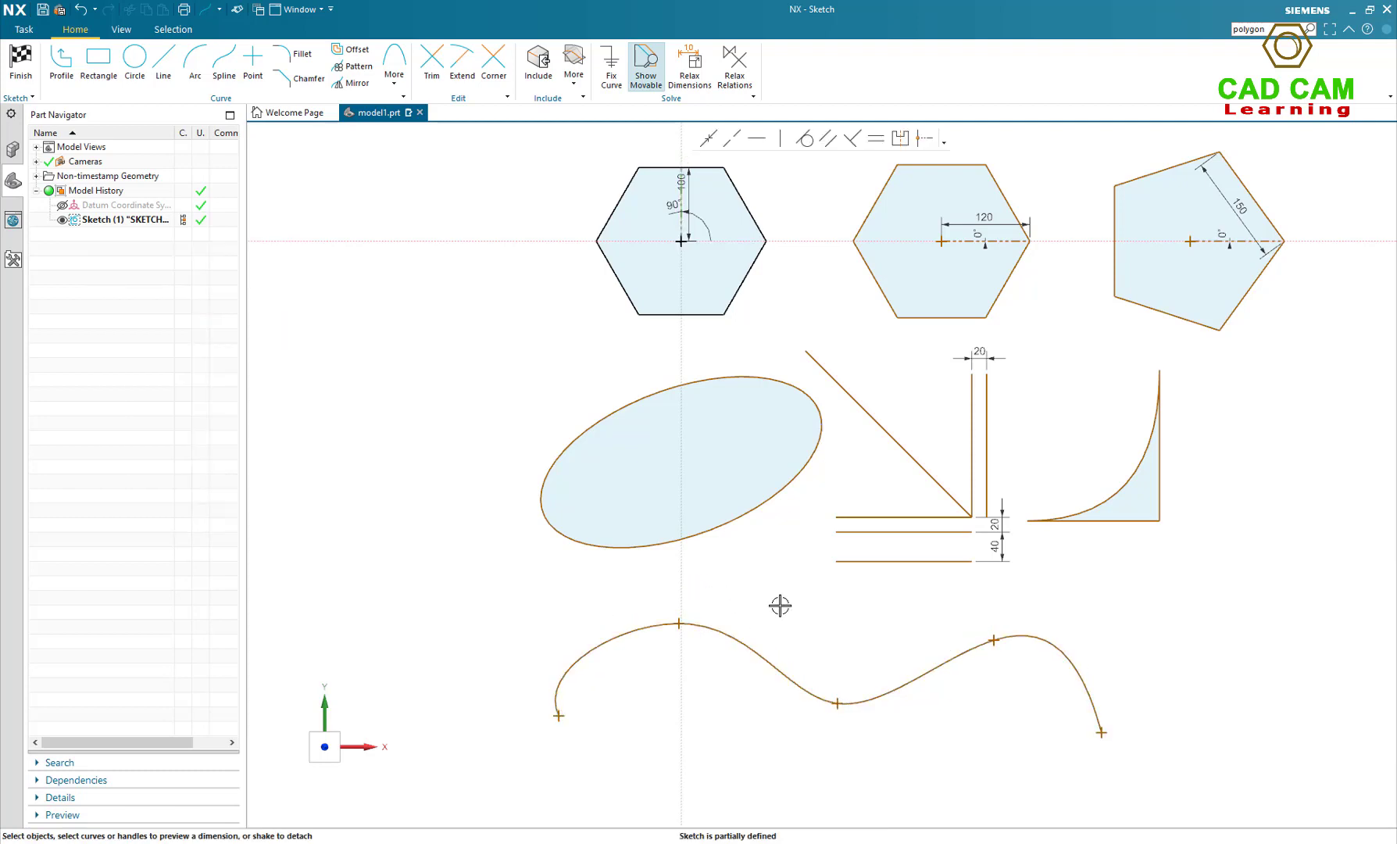